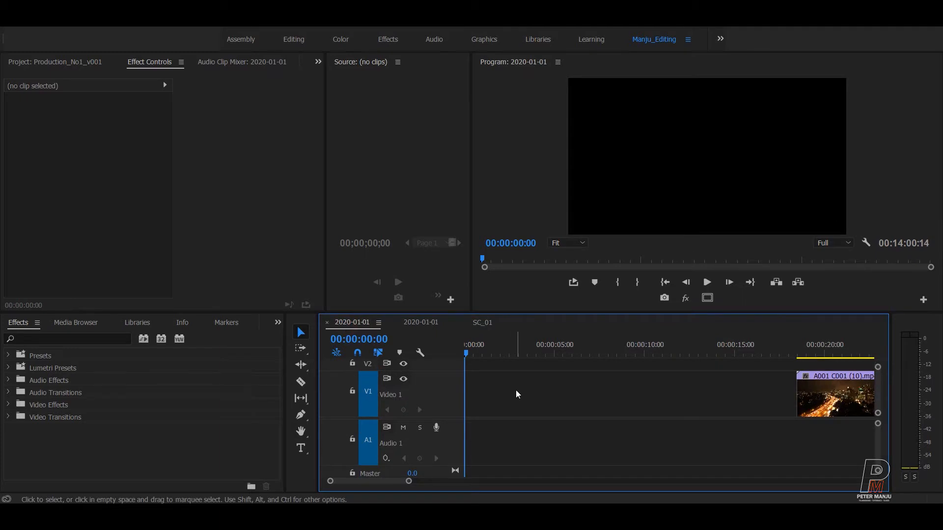
pyautogui.scroll(-3, 516, 395)
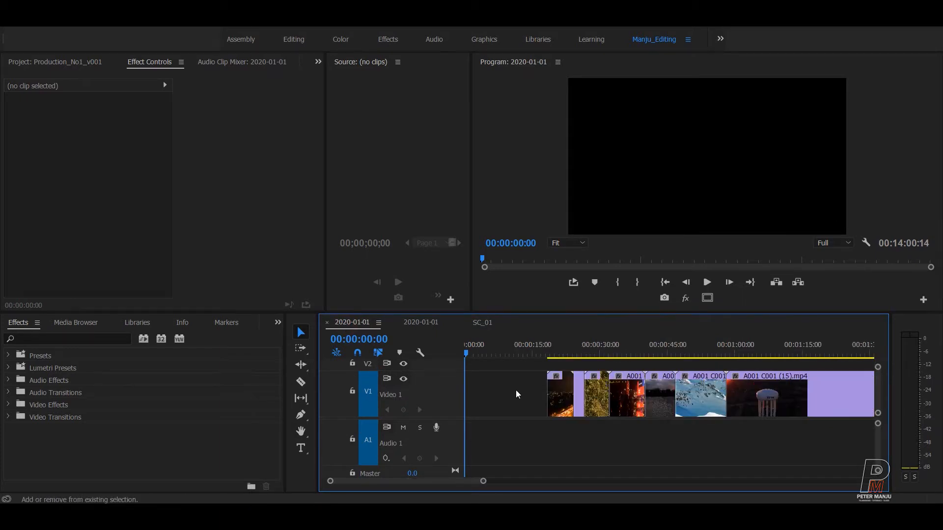
pyautogui.scroll(4, 516, 395)
pyautogui.click(545, 403)
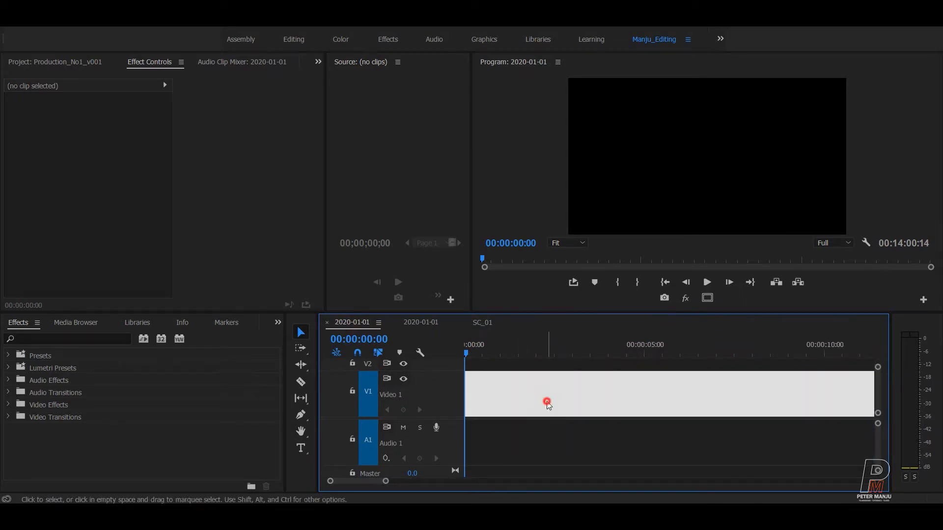
pyautogui.scroll(-5, 550, 403)
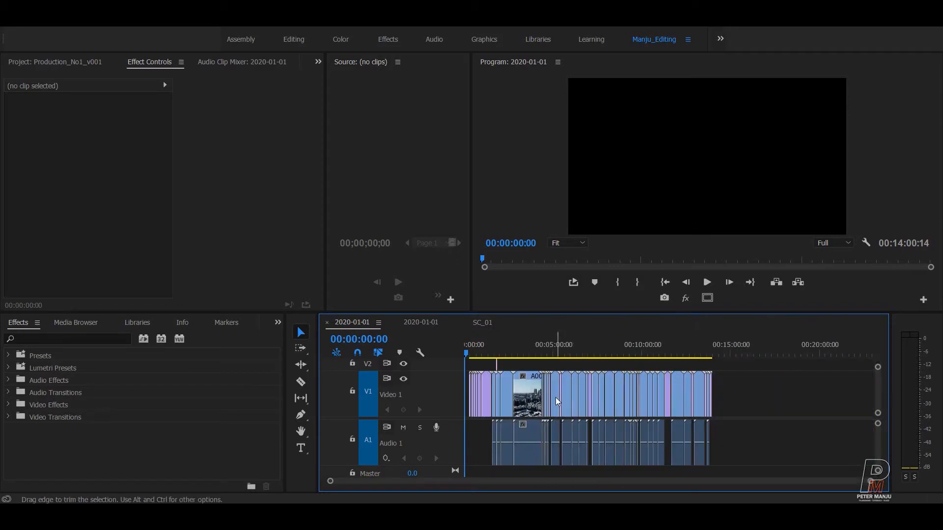
# - Duplicate the 2020-01-01 sequence in the project under the name Test for shortcut_key and open the copy
pyautogui.rightClick(364, 328)
pyautogui.click(432, 273)
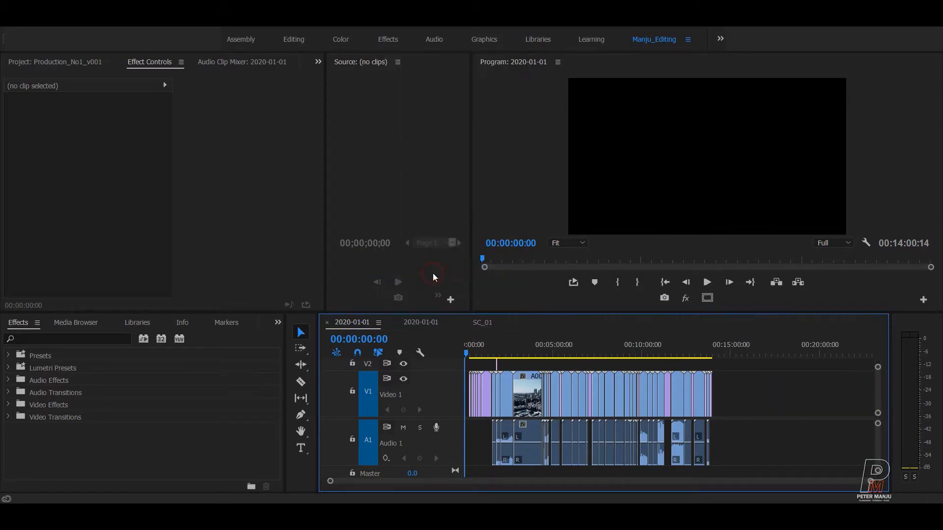
pyautogui.rightClick(78, 233)
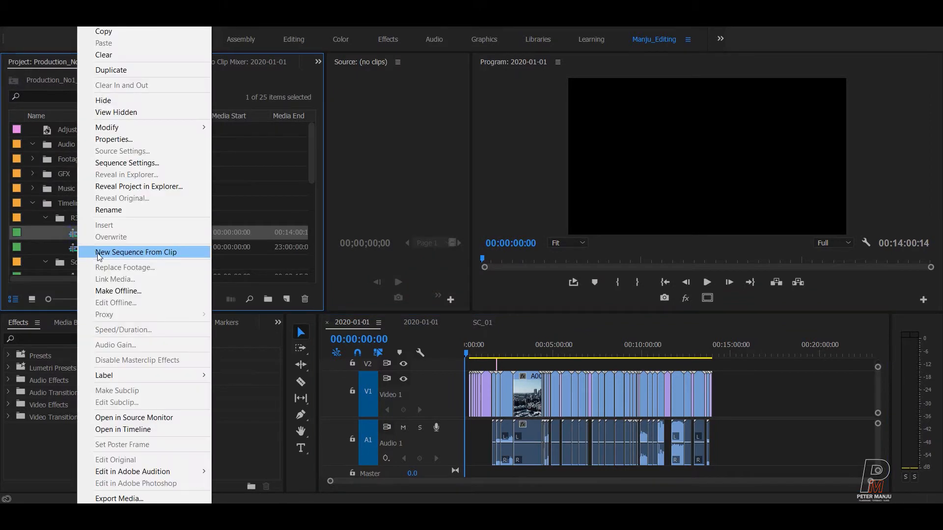
pyautogui.click(141, 69)
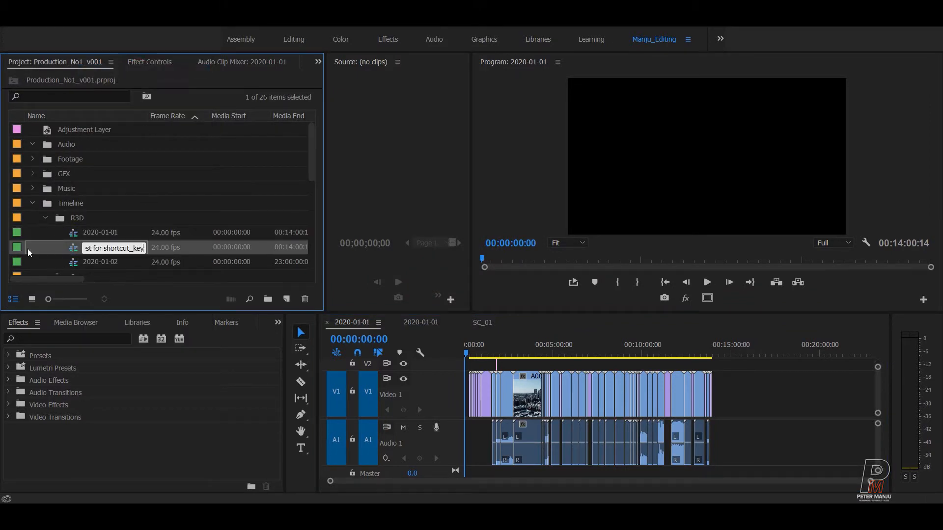
pyautogui.click(72, 255)
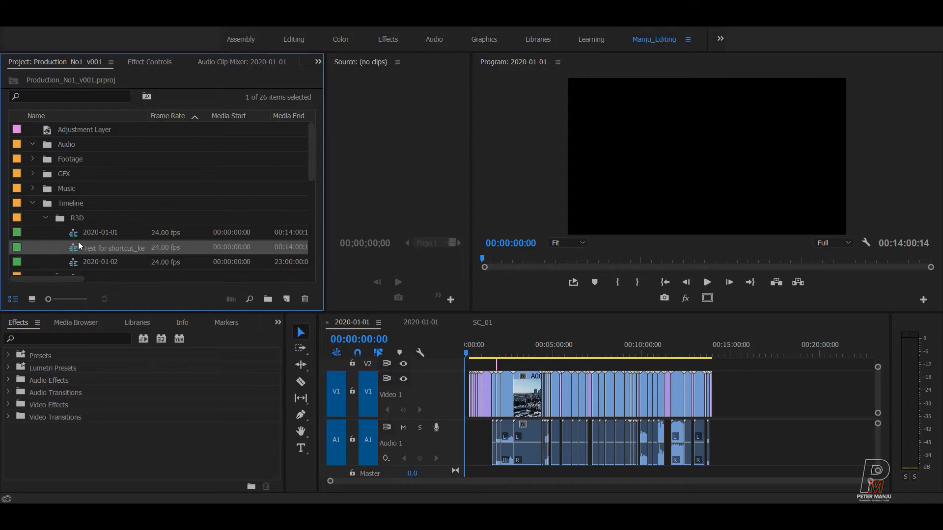
pyautogui.doubleClick(79, 243)
# - Step the playhead back and forth across the clip edit points, finishing at the start of A001 C001 (10).mp4
pyautogui.press('Down')
pyautogui.press('Down')
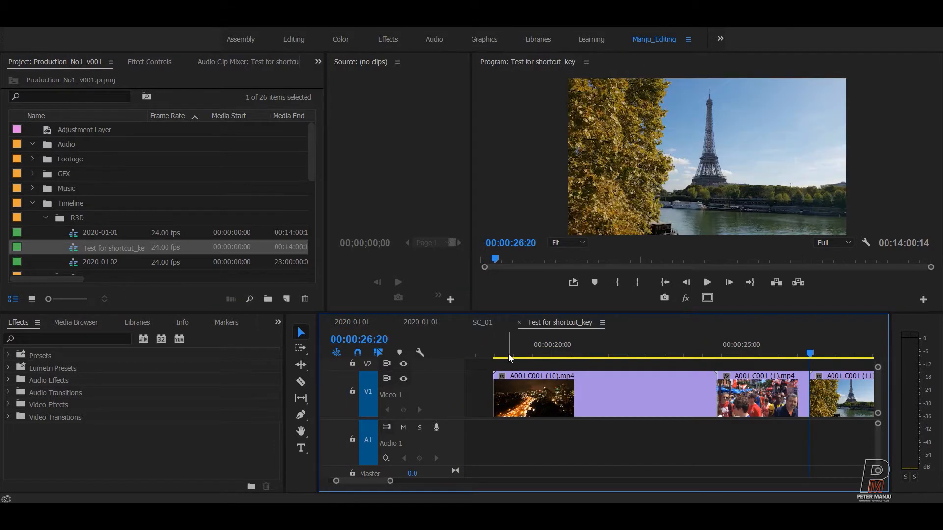
pyautogui.press('Up')
pyautogui.press('Up')
pyautogui.press('Up')
pyautogui.press('Down')
pyautogui.press('Down')
pyautogui.press('Down')
pyautogui.press('Down')
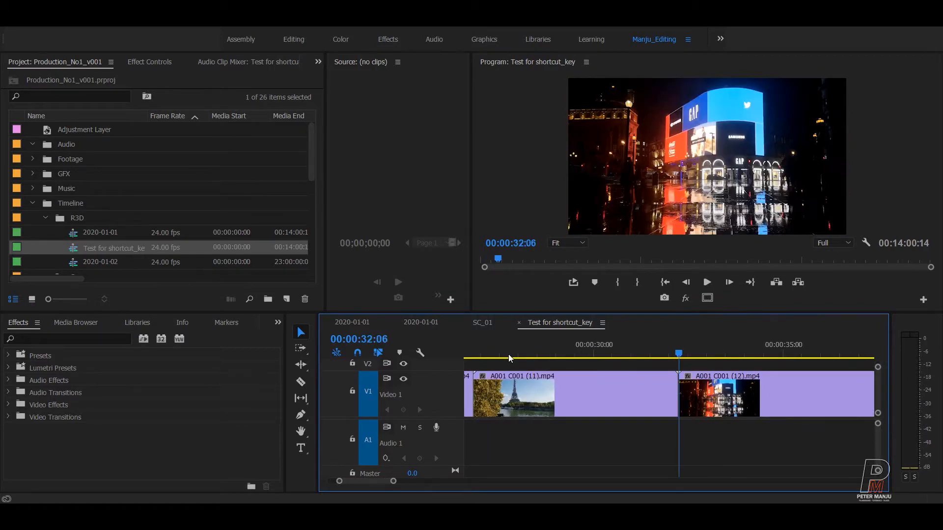
pyautogui.press('Down')
pyautogui.press('Down')
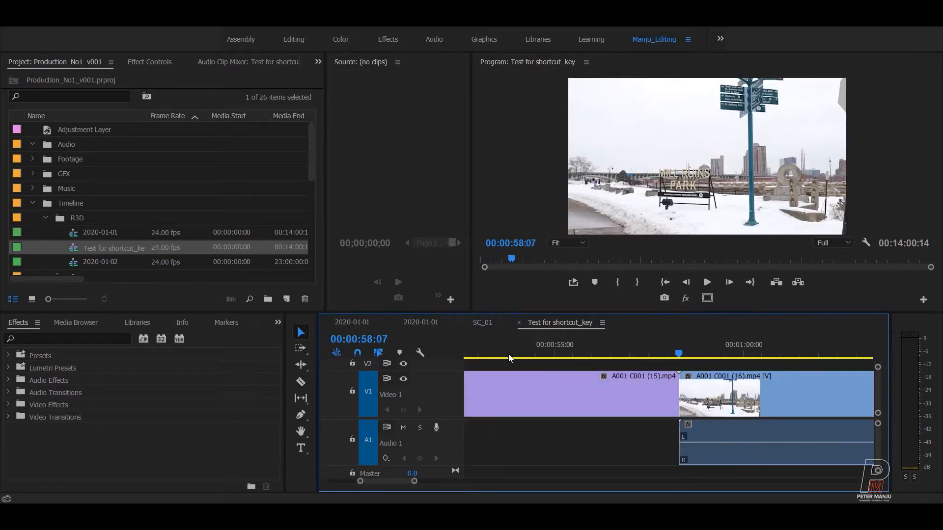
pyautogui.press('Up')
pyautogui.press('Up')
pyautogui.press('Up')
pyautogui.press('Up')
pyautogui.press('Up')
pyautogui.press('Up')
pyautogui.press('Down')
pyautogui.press('Down')
pyautogui.press('Down')
pyautogui.press('Down')
pyautogui.press('Down')
pyautogui.press('Up')
pyautogui.press('Up')
pyautogui.press('Up')
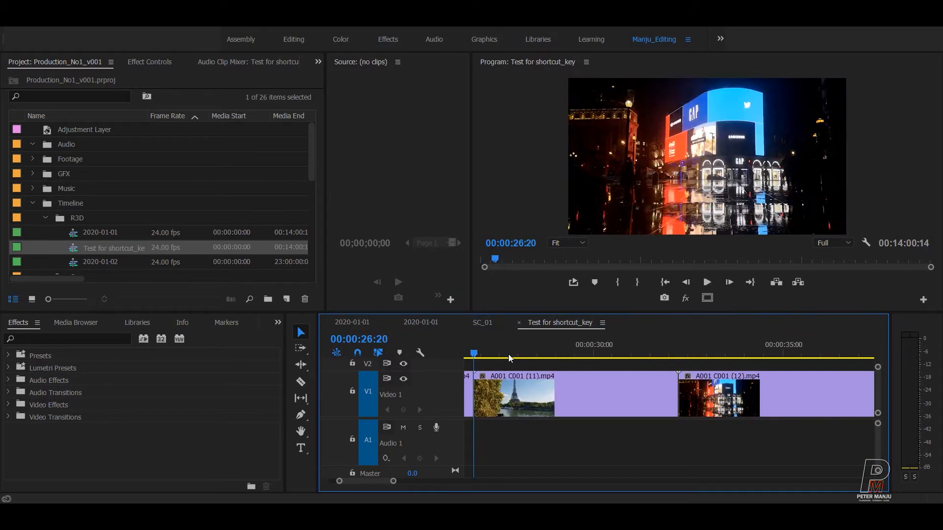
pyautogui.press('Up')
pyautogui.press('Up')
pyautogui.press('Down')
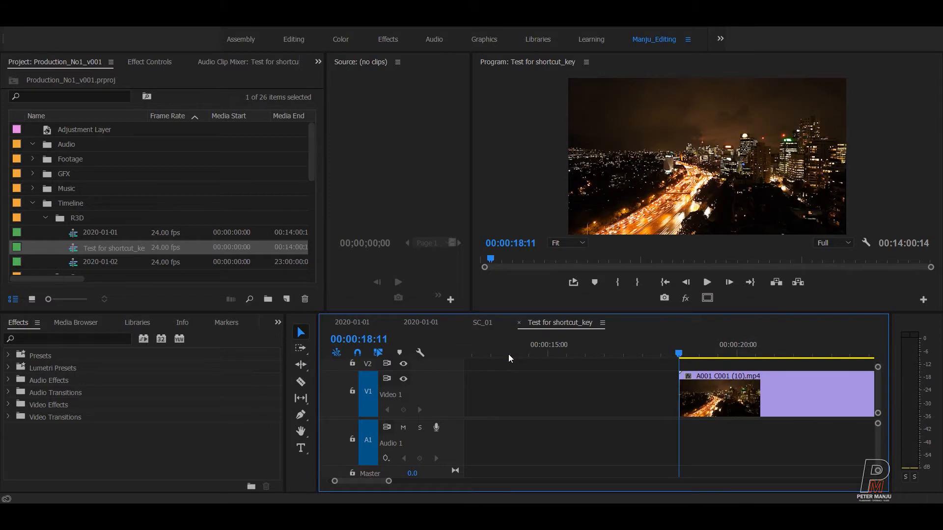
# - Play A001 C001 (10).mp4 forward and in reverse, stopping with the playhead at 00:00:18:11
pyautogui.press('space')
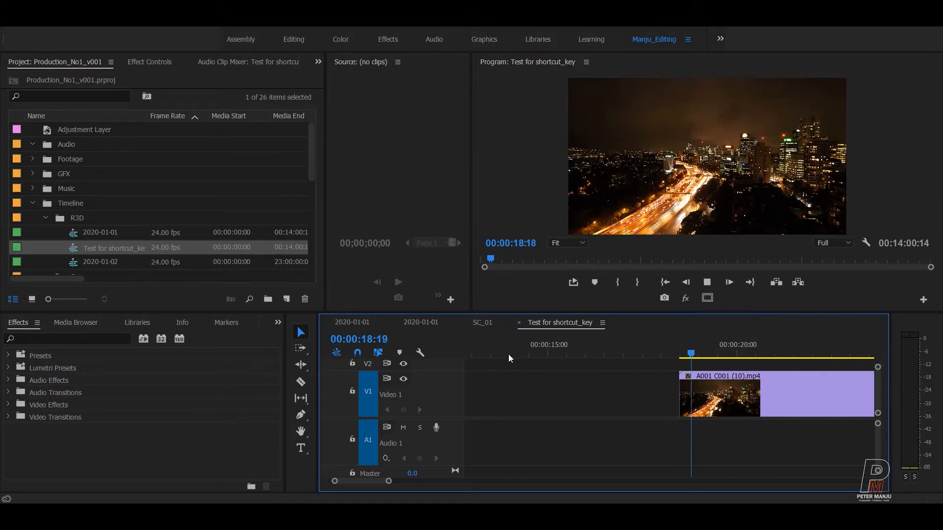
pyautogui.press('space')
pyautogui.press('j')
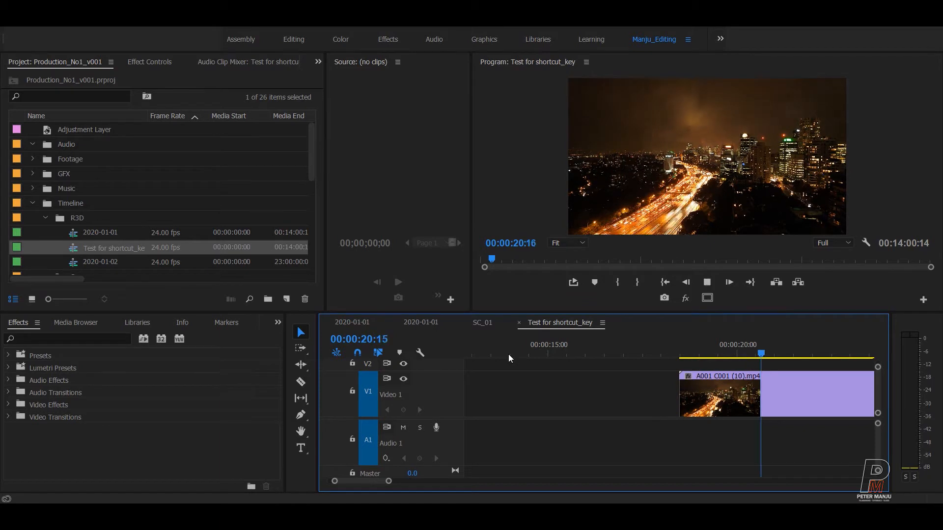
pyautogui.press('k')
pyautogui.press('l')
pyautogui.press('j')
pyautogui.press('l')
pyautogui.press('j')
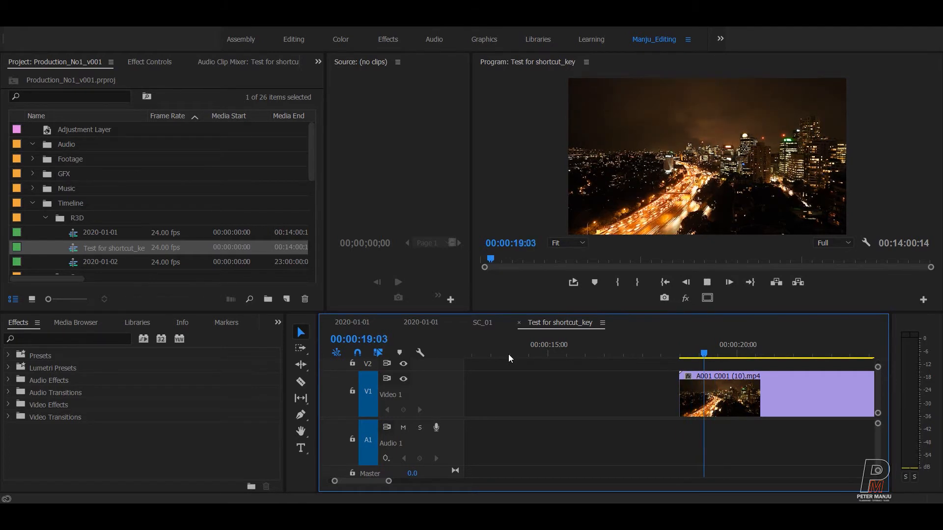
pyautogui.press('k')
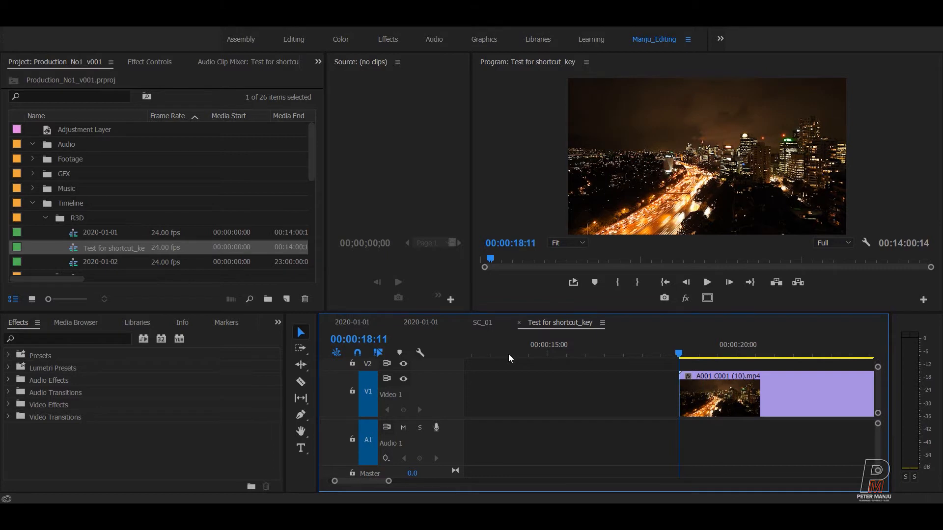
# - Mark the opening of A001 C001 (10).mp4 from 00:00:18:11 to 00:00:19:09 and remove it, closing the gap
pyautogui.press('i')
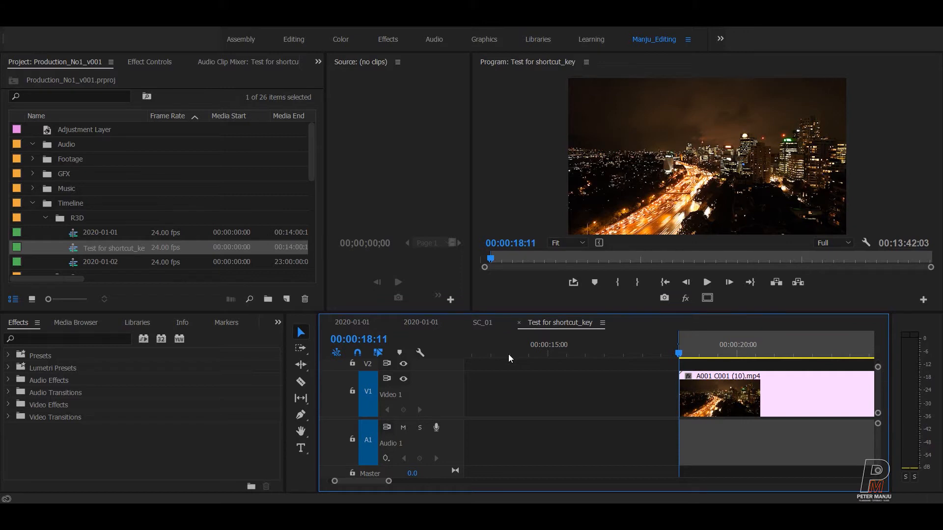
pyautogui.press('space')
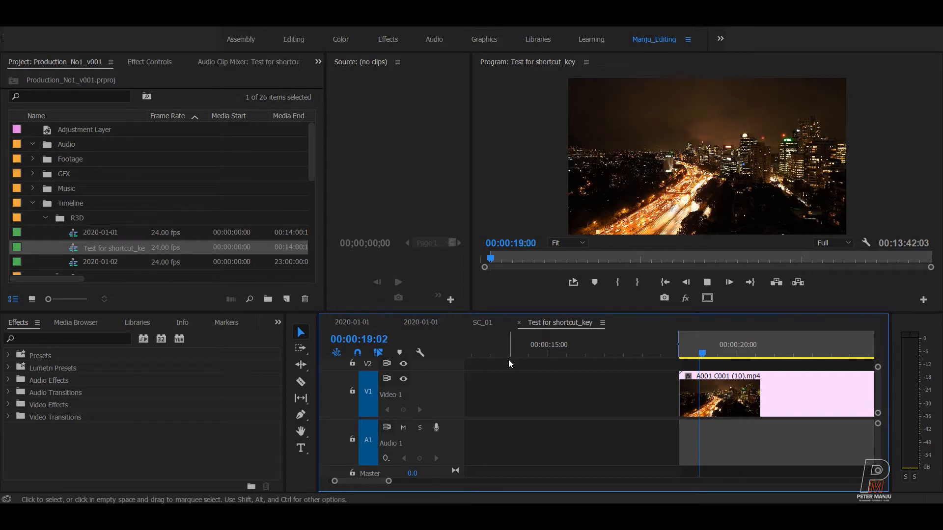
pyautogui.press('space')
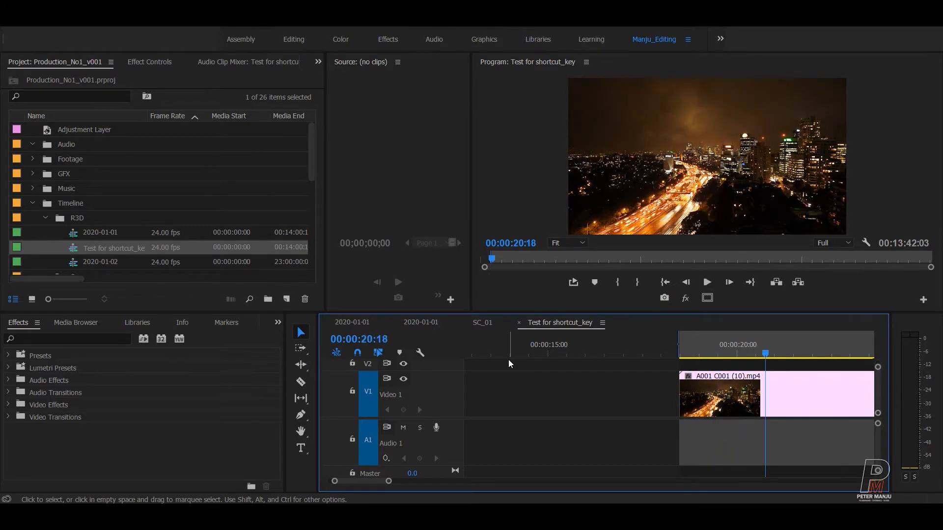
pyautogui.press('j')
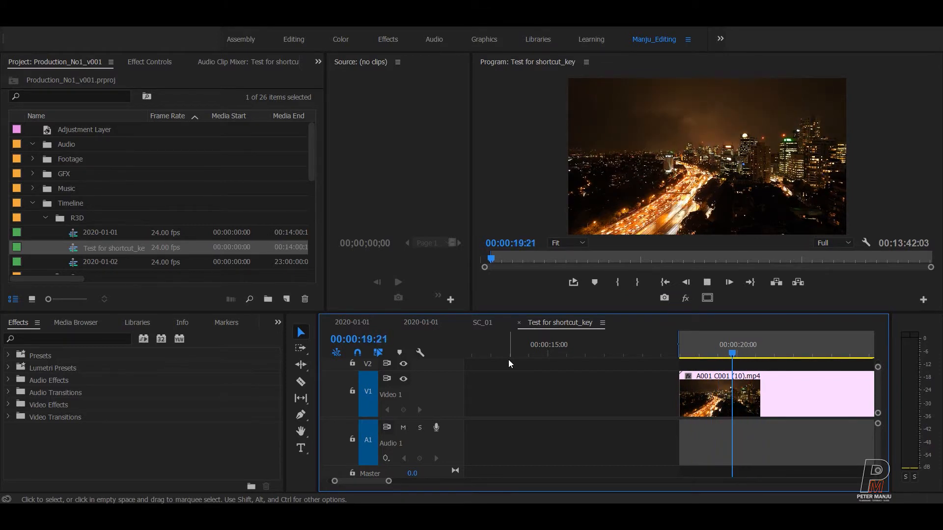
pyautogui.press('k')
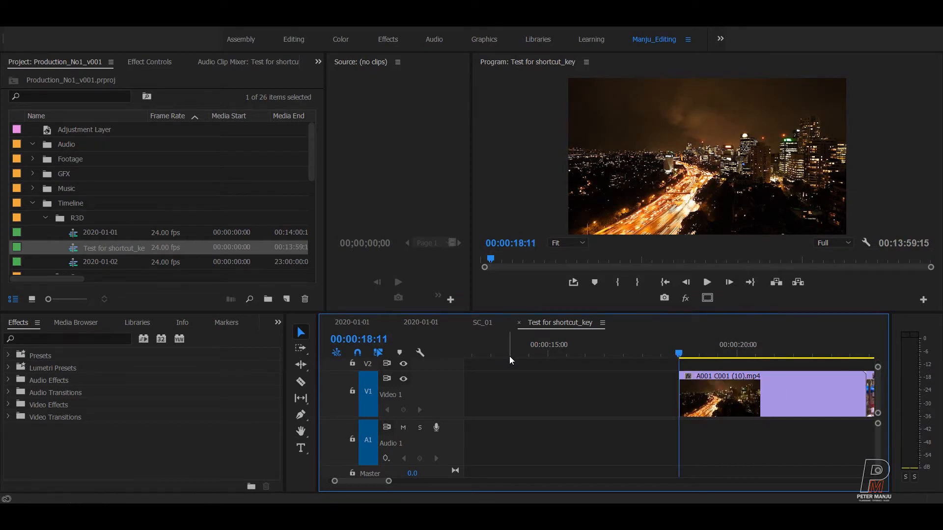
# - Mark the end portion of A001 C001 (10).mp4 up to 00:00:23:09 and remove it, closing the gap
pyautogui.press('l')
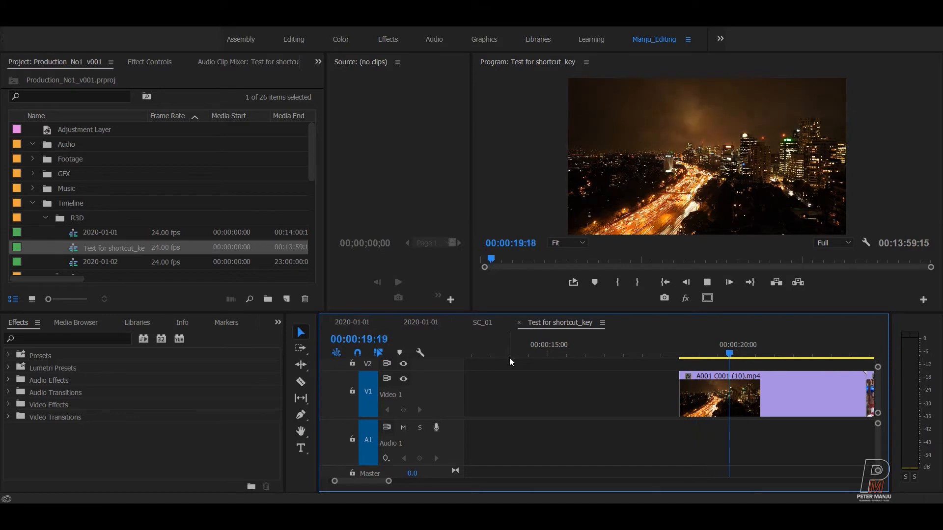
pyautogui.press('k')
pyautogui.press('i')
pyautogui.press('Down')
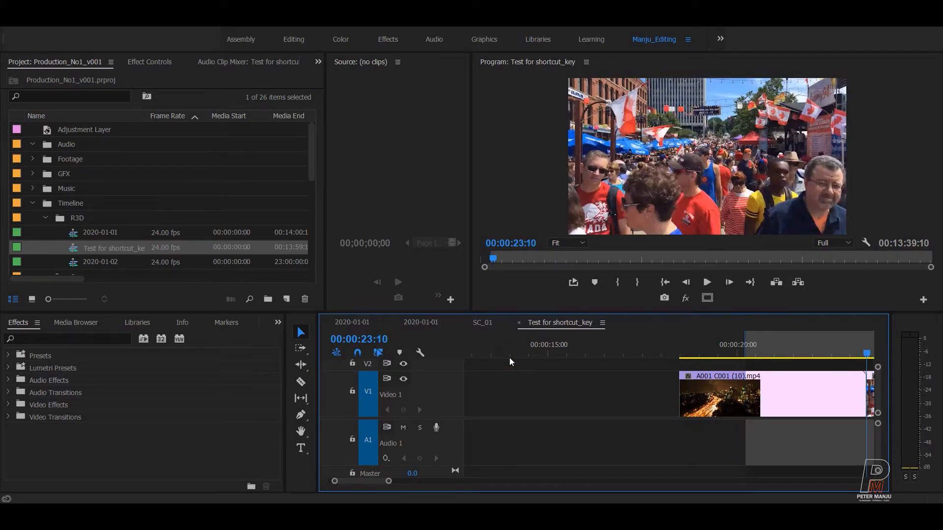
pyautogui.press('Left')
pyautogui.press("'")
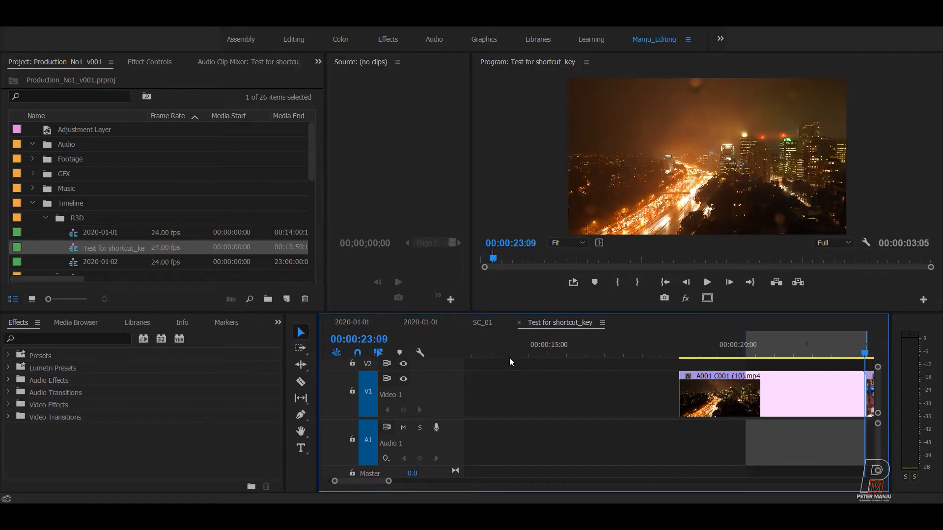
pyautogui.hotkey('shift', 'k')
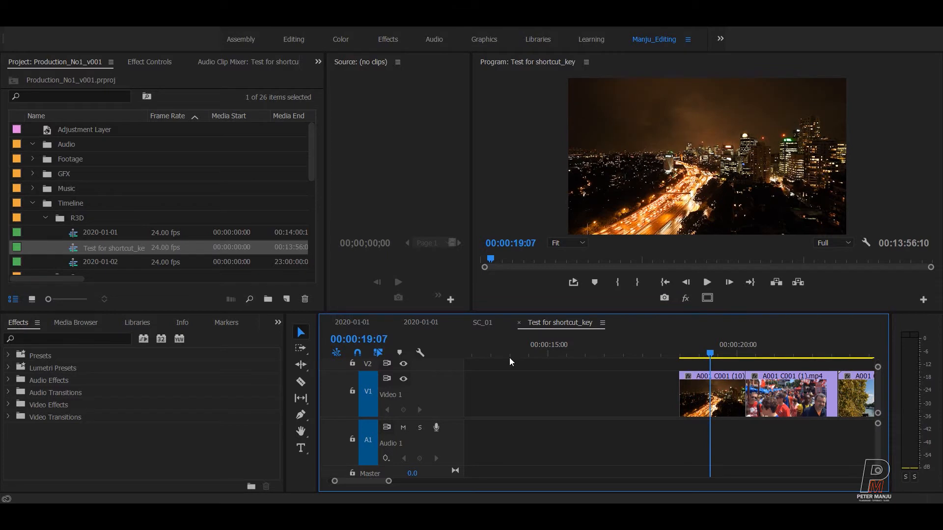
# - Undo both removals from A001 C001 (10).mp4 together with their in and out marks
pyautogui.hotkey('ctrl', 'z')
pyautogui.hotkey('ctrl', 'z')
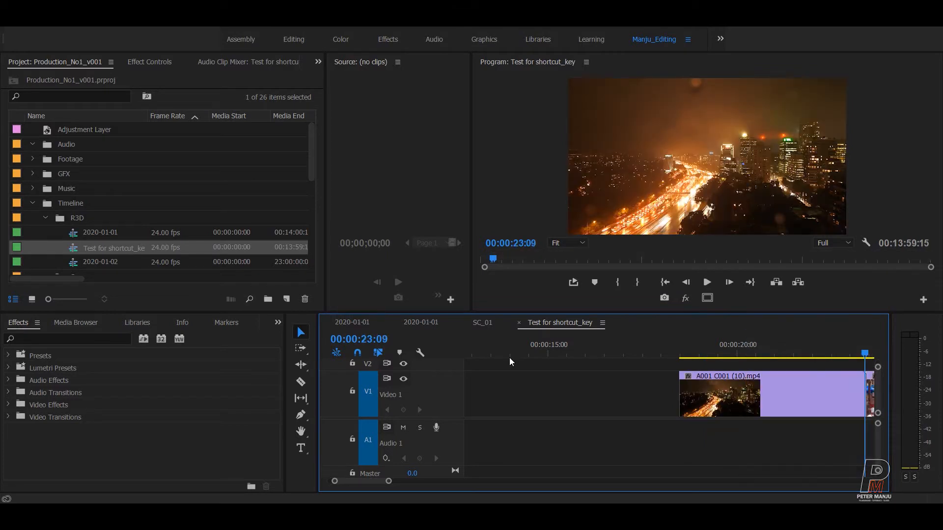
pyautogui.hotkey('ctrl', 'z')
pyautogui.hotkey('ctrl', 'z')
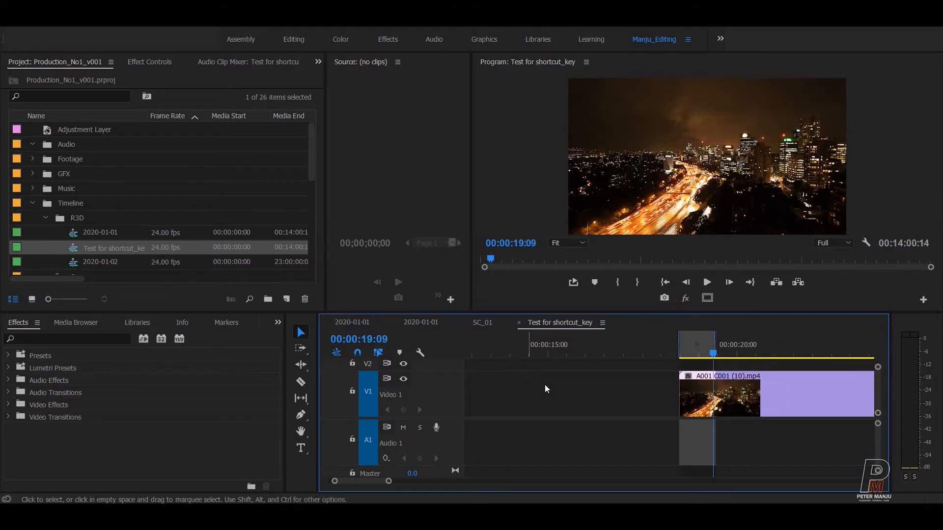
# - Preview the opening of A001 C001 (10).mp4 and place the playhead at 00:00:19:06
pyautogui.click(700, 352)
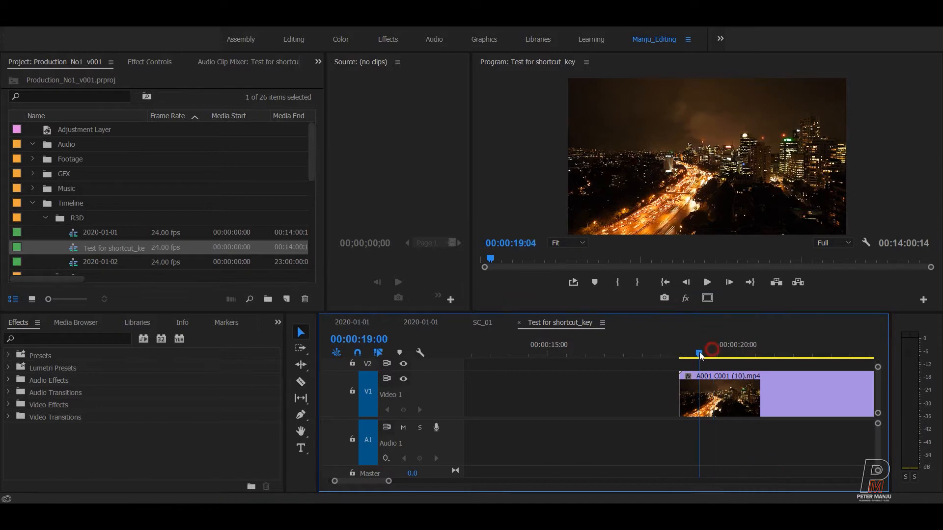
pyautogui.press('space')
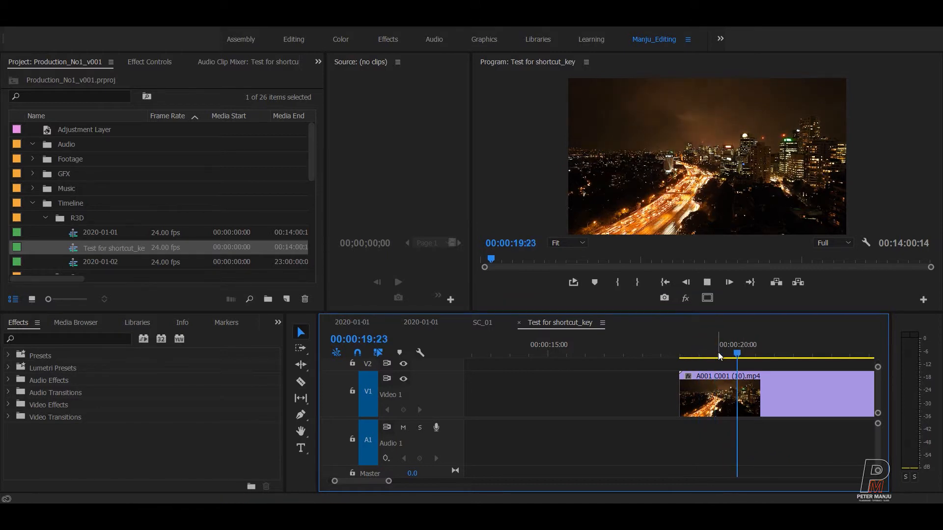
pyautogui.click(740, 344)
pyautogui.click(703, 345)
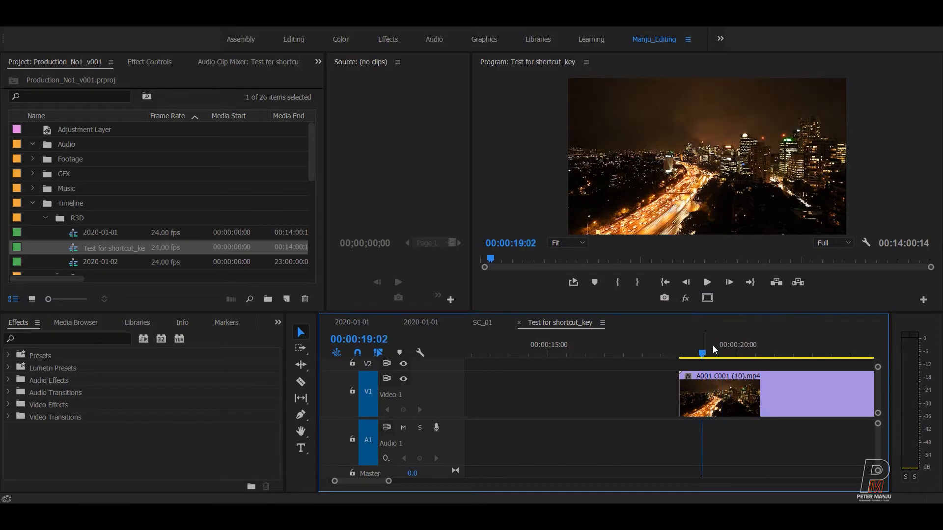
pyautogui.moveTo(717, 344)
pyautogui.mouseDown()
pyautogui.moveTo(737, 346)
pyautogui.moveTo(710, 359)
pyautogui.mouseUp()
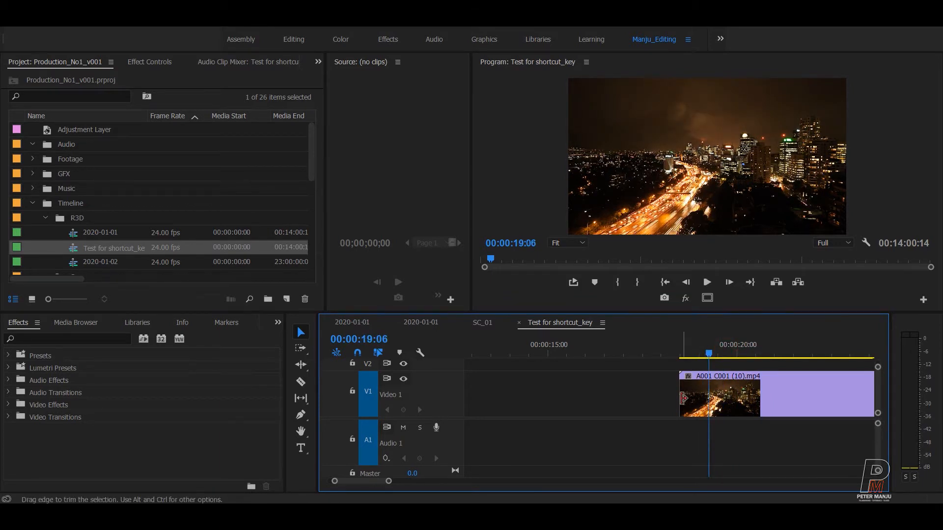
# - Try trimming the start of A001 C001 (10).mp4 to the playhead at 00:00:19:06 and undo the trim
pyautogui.moveTo(682, 399); pyautogui.dragTo(710, 392)
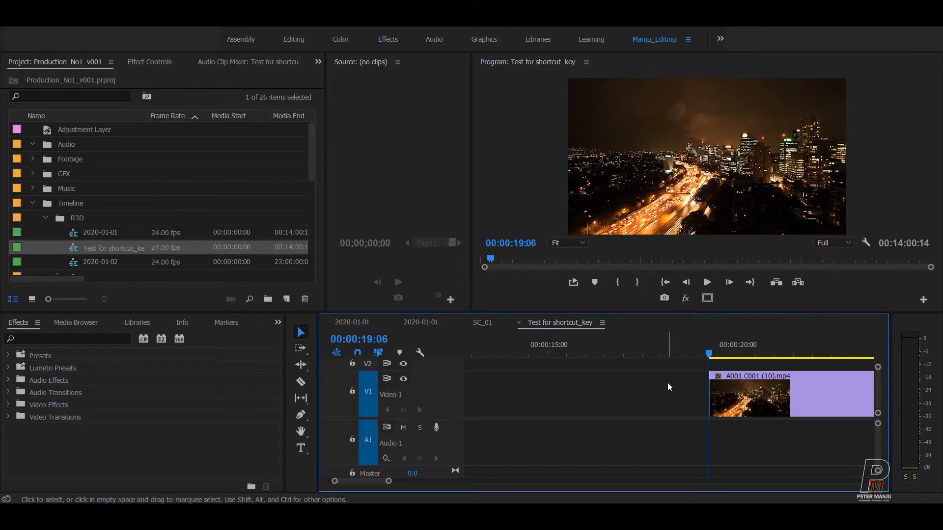
pyautogui.hotkey('ctrl', 'z')
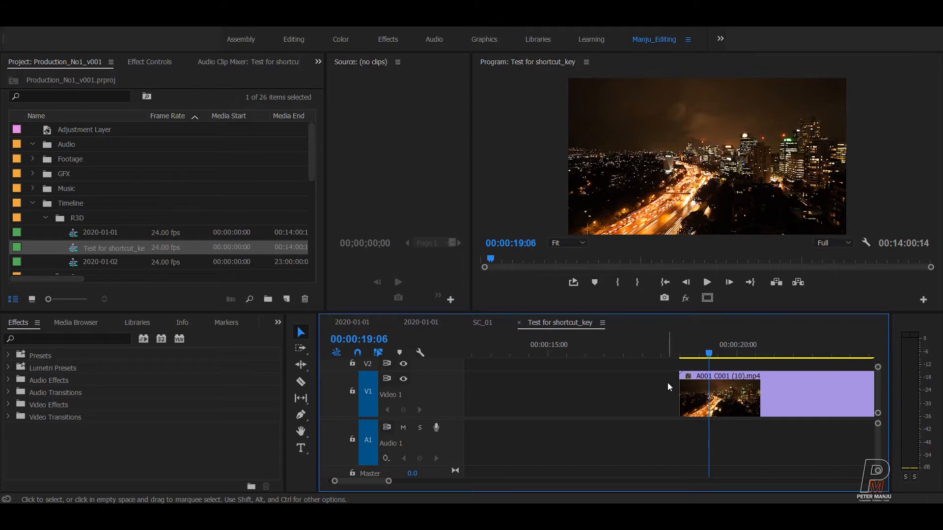
# - Split A001 C001 (10).mp4 at the 00:00:19:06 playhead position with the Razor tool
pyautogui.click(306, 383)
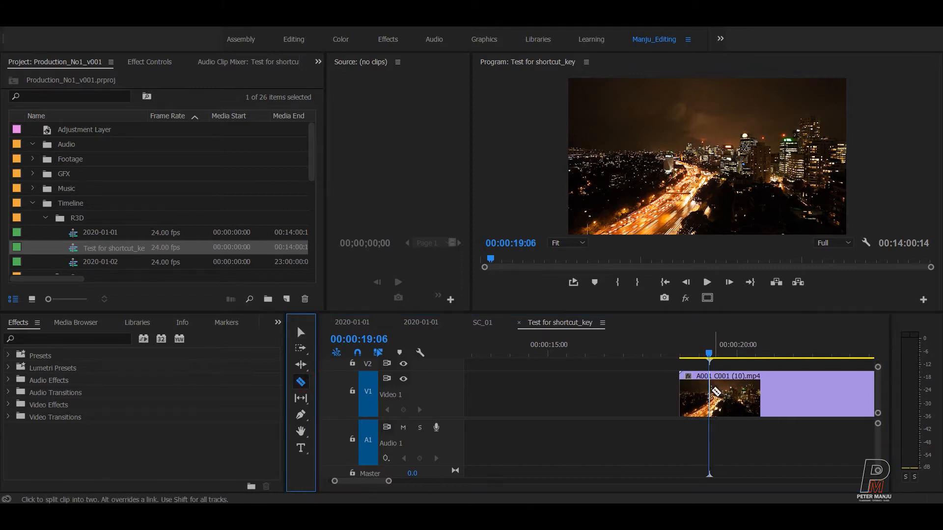
pyautogui.click(710, 391)
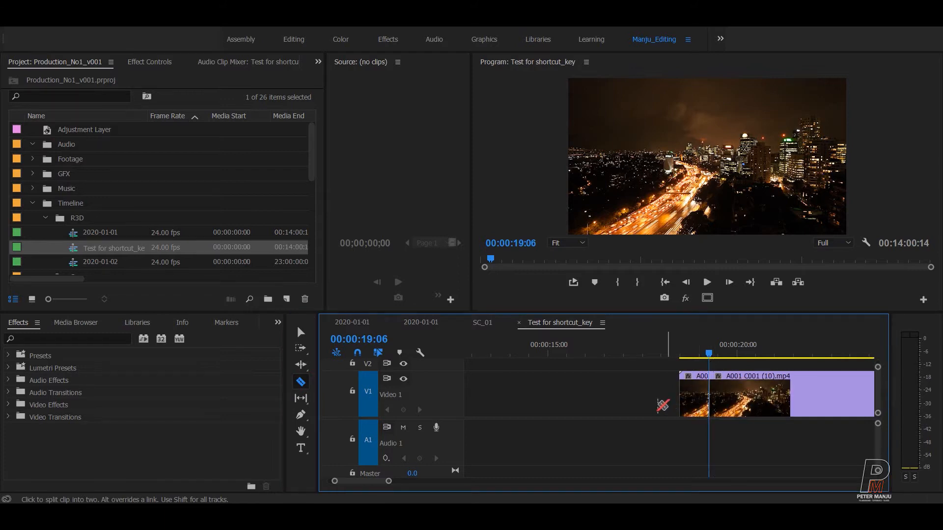
# - Delete the section of A001 C001 (10).mp4 that lies before the 00:00:19:06 cut
pyautogui.click(300, 332)
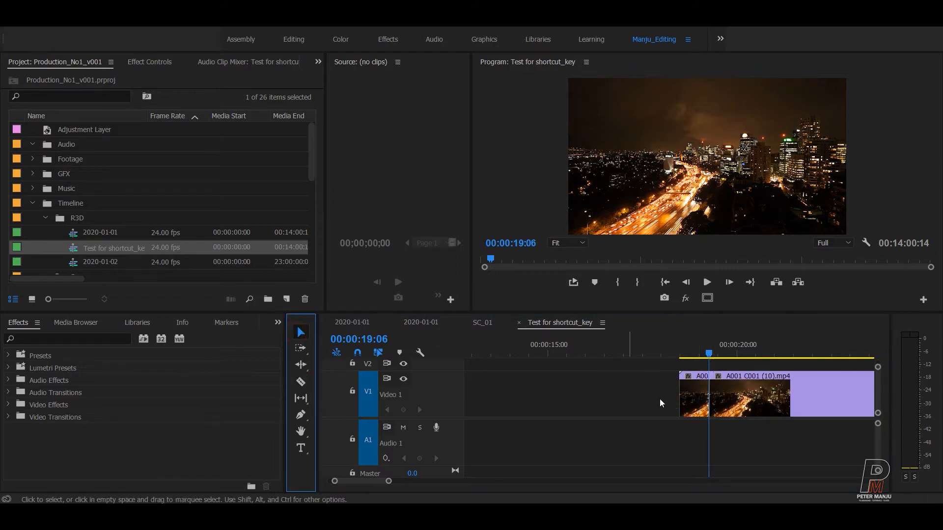
pyautogui.click(700, 410)
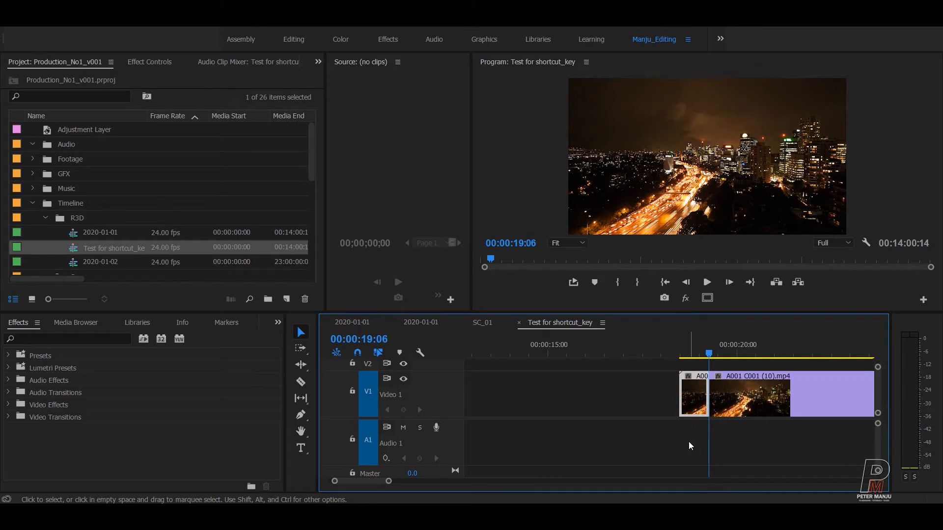
pyautogui.press('Delete')
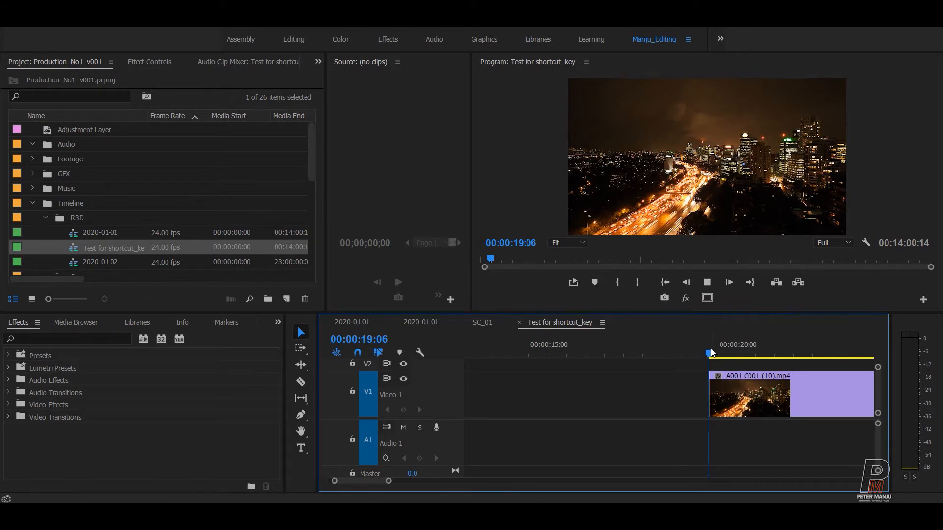
# - Preview the remaining A001 C001 (10).mp4 and split it at 00:00:20:20 with the Razor tool
pyautogui.press('space')
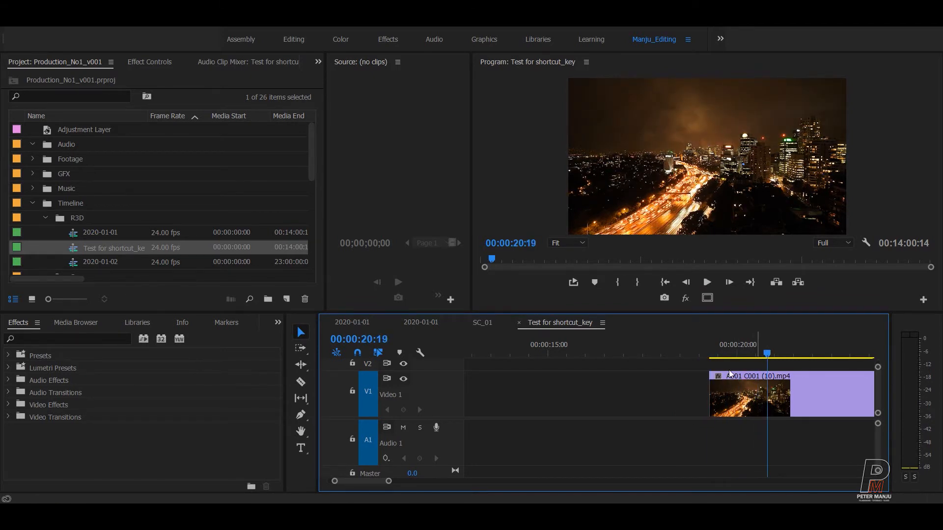
pyautogui.click(770, 356)
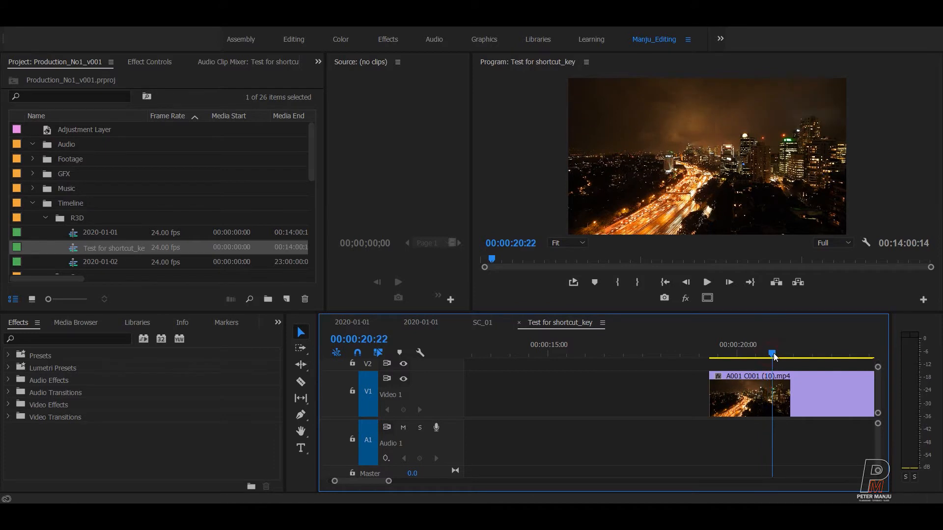
pyautogui.click(795, 398)
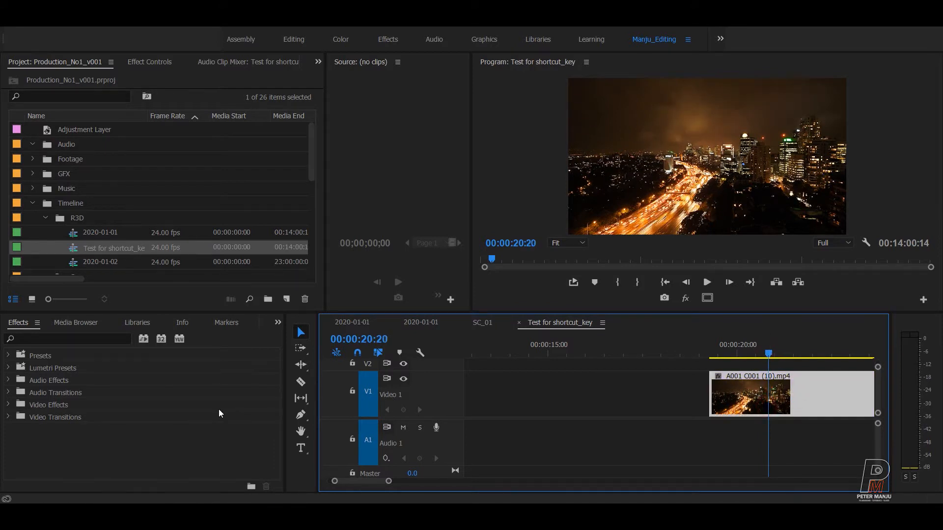
pyautogui.click(301, 382)
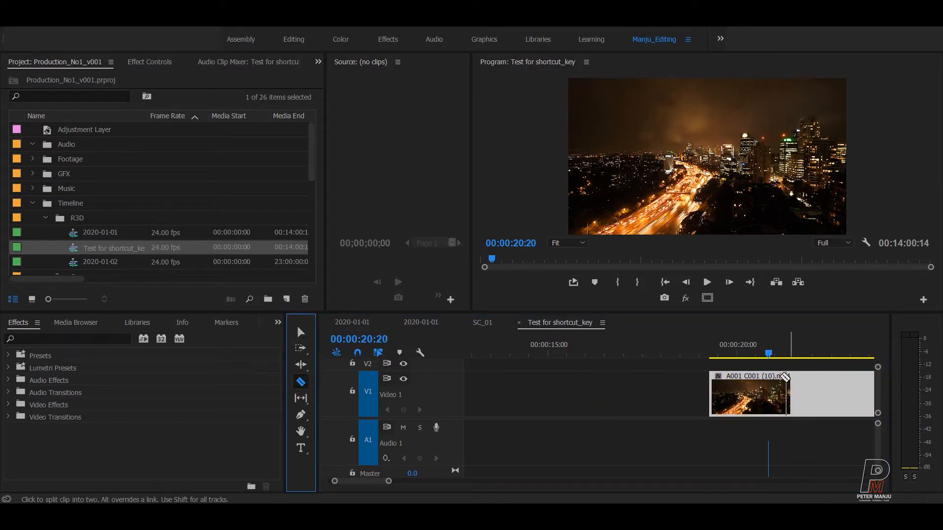
pyautogui.click(775, 388)
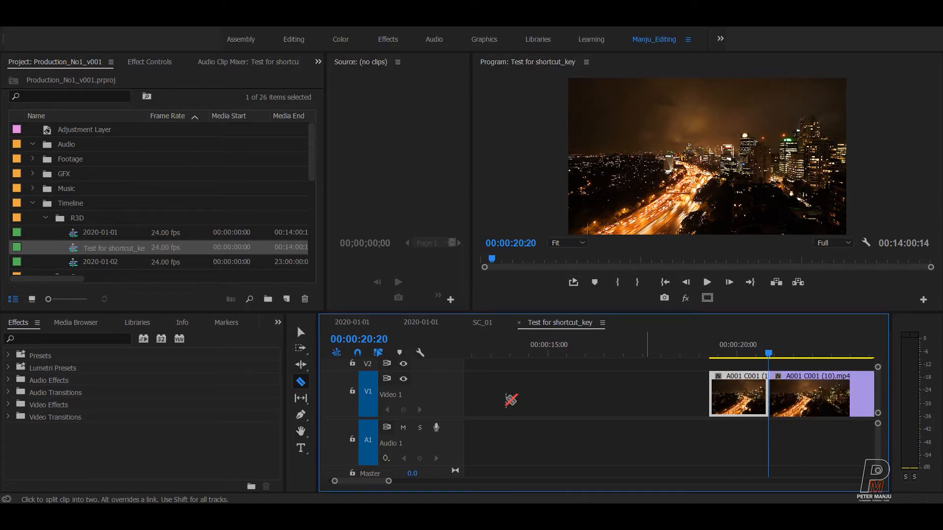
# - Delete the section of A001 C001 (10).mp4 that follows the 00:00:20:20 cut
pyautogui.click(301, 333)
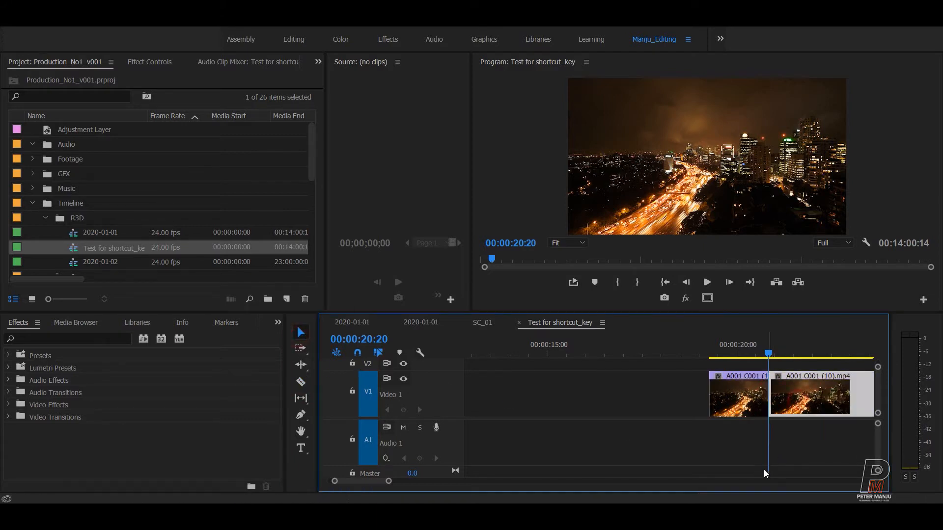
pyautogui.press('Delete')
pyautogui.scroll(-3, 766, 442)
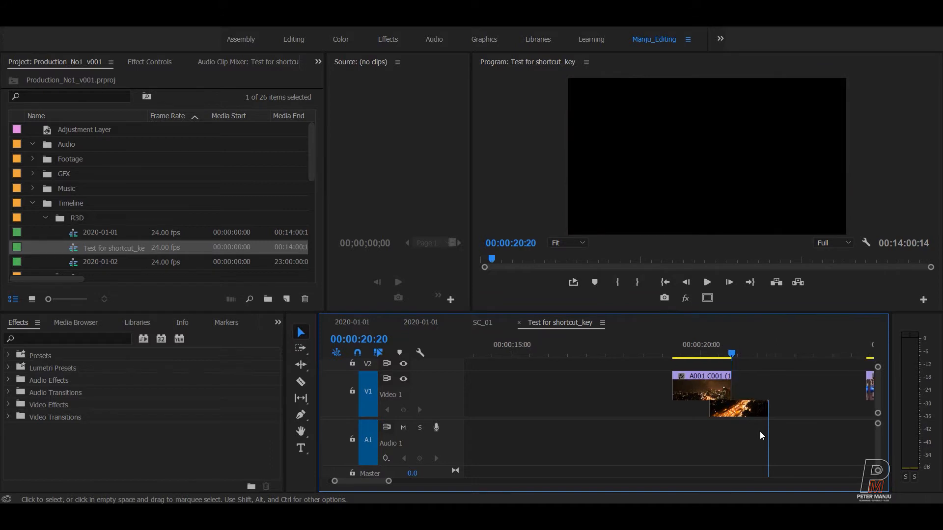
# - Try closing the gap by moving the shortened A001 C001 (10).mp4 towards A001 C001 (1).mp4, and undo the move together with the Razor cuts and deletions
pyautogui.rightClick(714, 397)
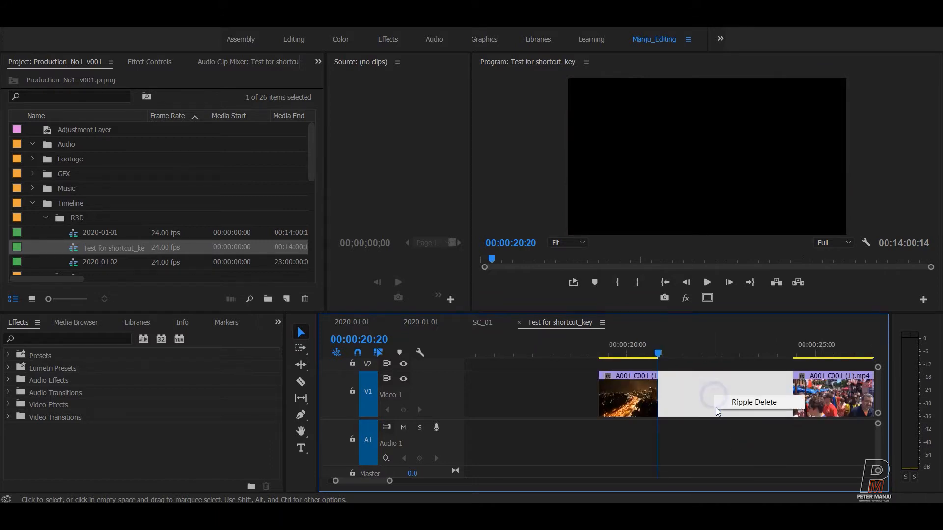
pyautogui.click(761, 458)
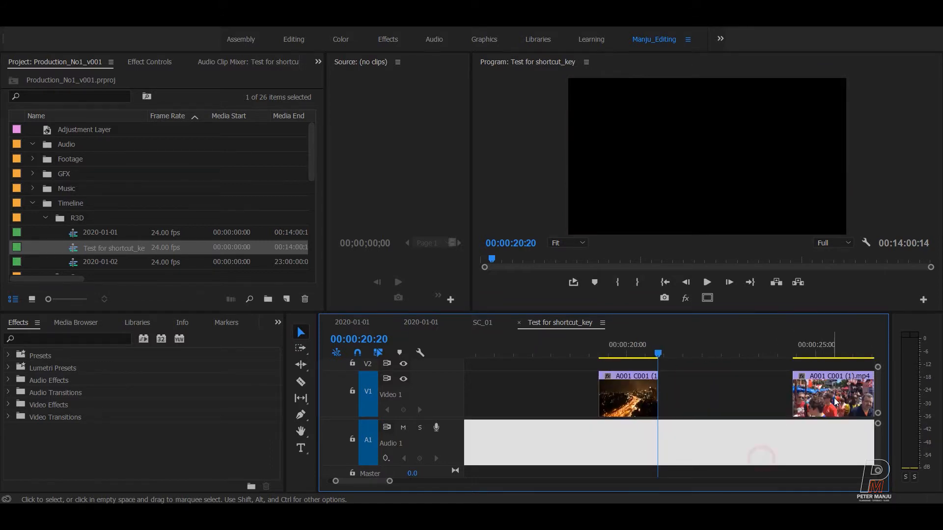
pyautogui.click(806, 405)
pyautogui.moveTo(639, 398); pyautogui.dragTo(793, 455)
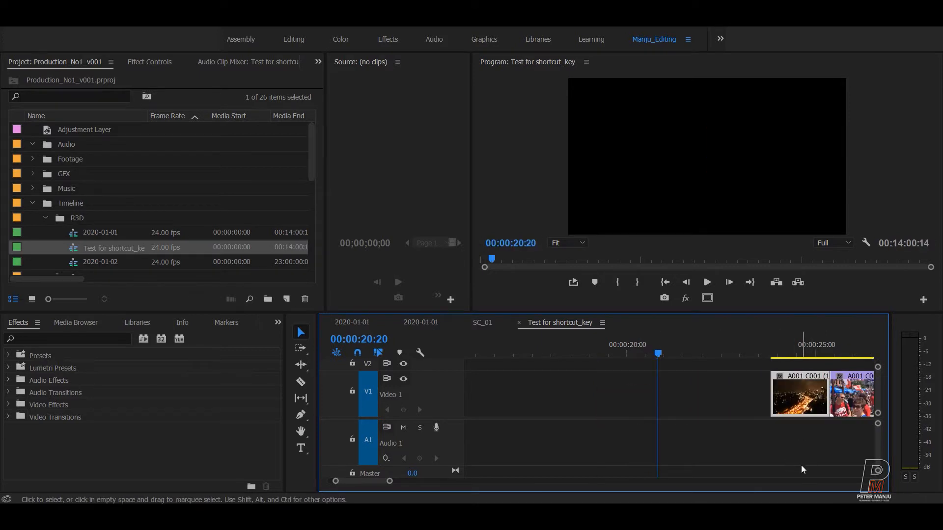
pyautogui.hotkey('ctrl', 'z')
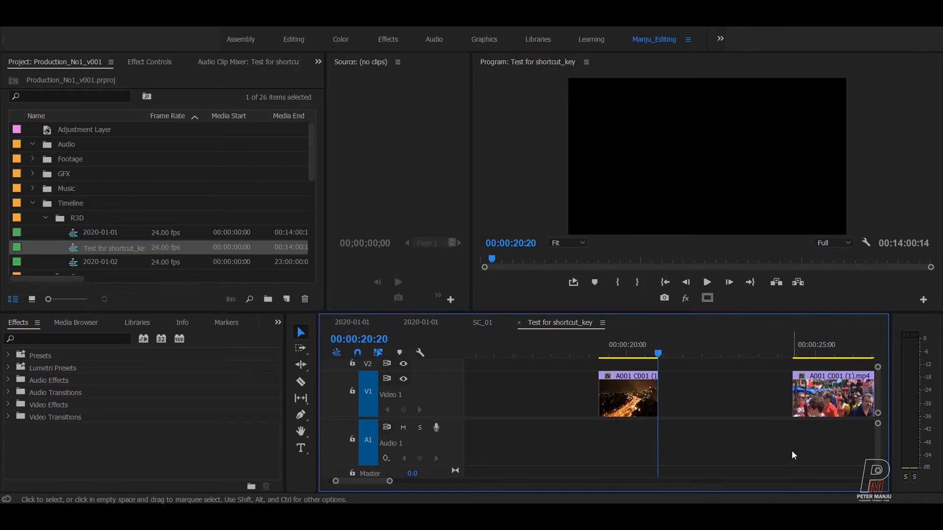
pyautogui.hotkey('ctrl', 'shift', 'z')
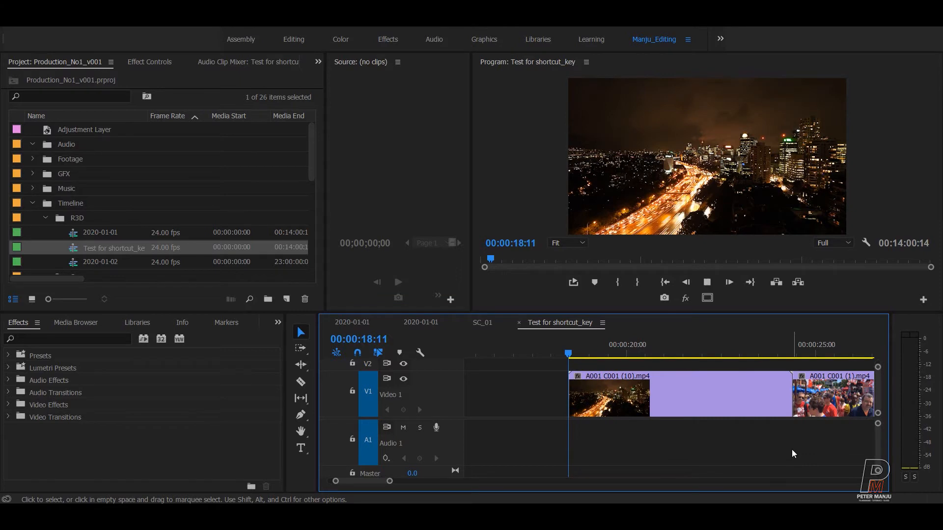
# - Mark in at 00:00:18:11 and out at 00:00:19:09 on A001 C001 (10).mp4 and extract the marked range
pyautogui.press('i')
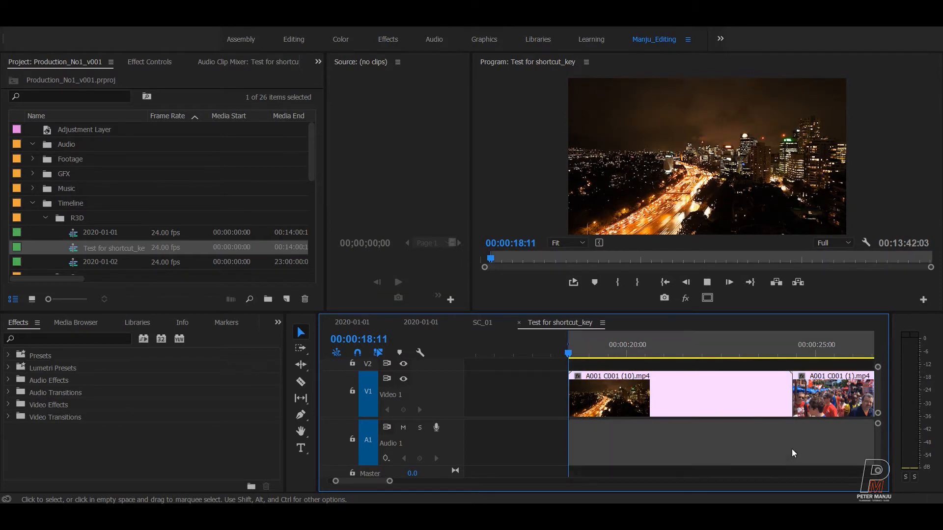
pyautogui.press('space')
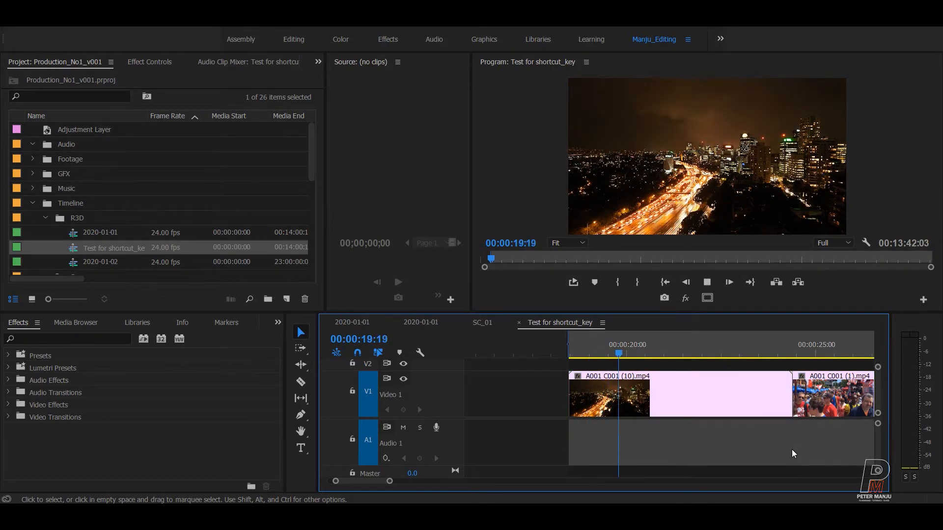
pyautogui.press('space')
pyautogui.press('o')
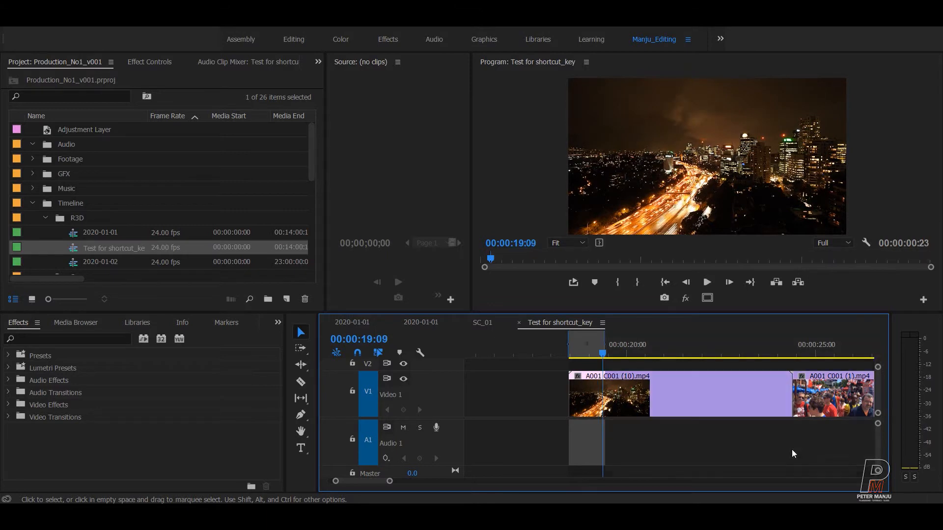
pyautogui.press("'")
# - Mark the last frame of A001 C001 (10).mp4 as in and out point and return the playhead to the clip's start
pyautogui.press('space')
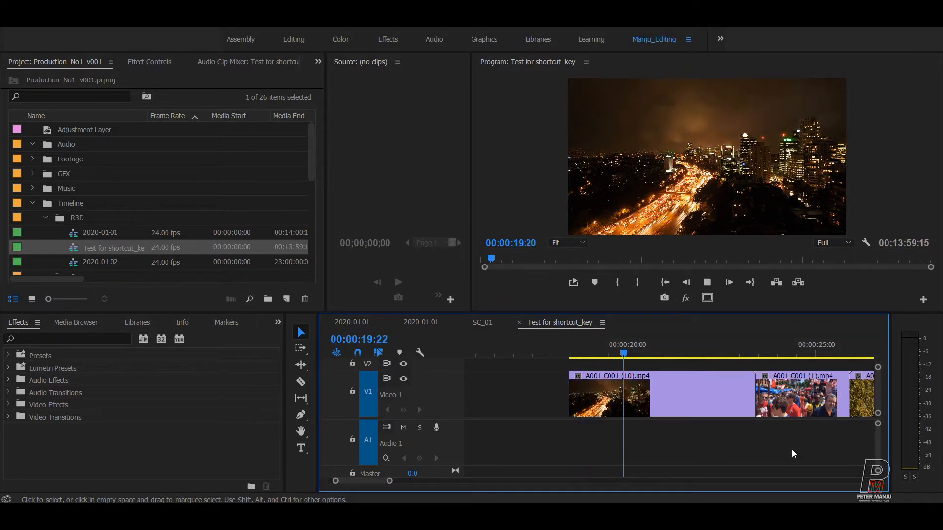
pyautogui.press('i')
pyautogui.press('space')
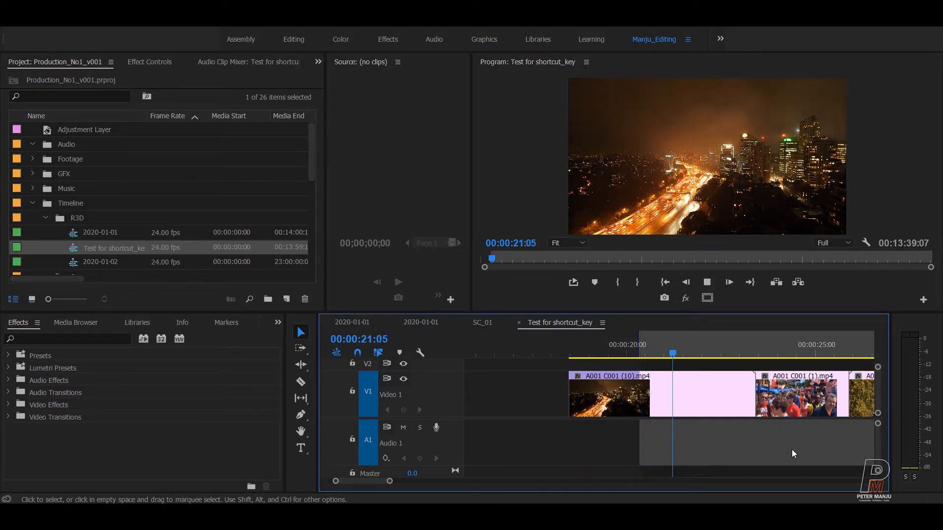
pyautogui.press('Down')
pyautogui.press('Left')
pyautogui.press('i')
pyautogui.press('o')
pyautogui.press('Up')
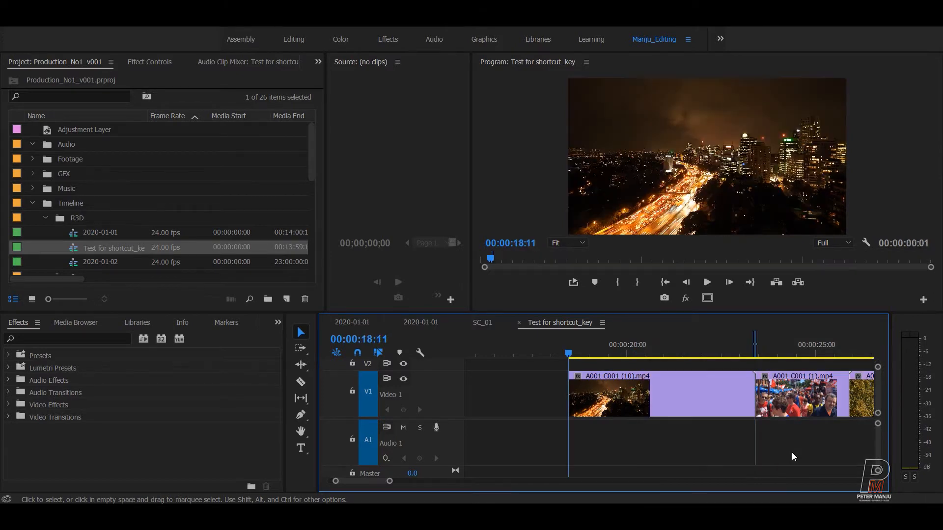
# - Play to 00:00:19:19, mark in there and extract the rest of A001 C001 (10).mp4 up to the out point
pyautogui.press('space')
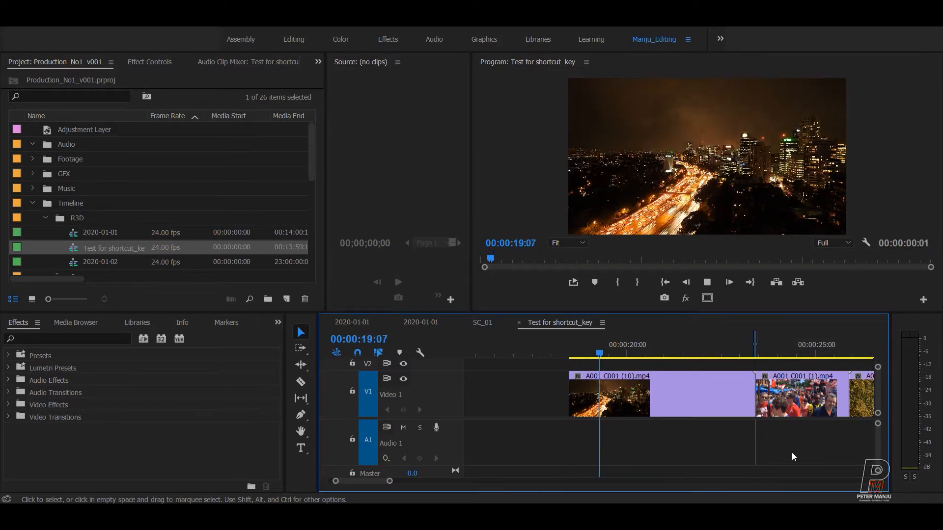
pyautogui.press('space')
pyautogui.press('i')
pyautogui.press("'")
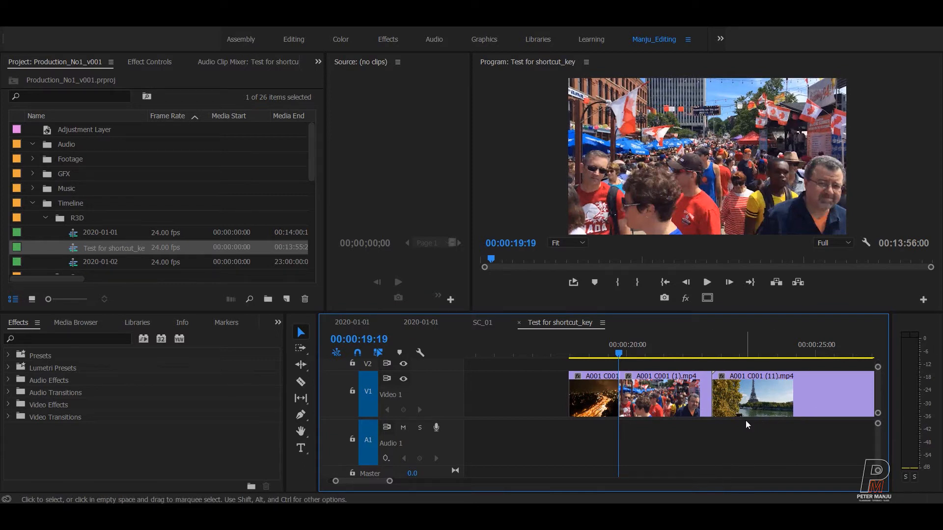
# - Undo both extractions from A001 C001 (10).mp4 and clear the sequence's in and out points
pyautogui.hotkey('ctrl', 'z')
pyautogui.hotkey('ctrl', 'z')
pyautogui.hotkey('ctrl', 'z')
pyautogui.hotkey('ctrl', 'z')
pyautogui.hotkey('ctrl', 'z')
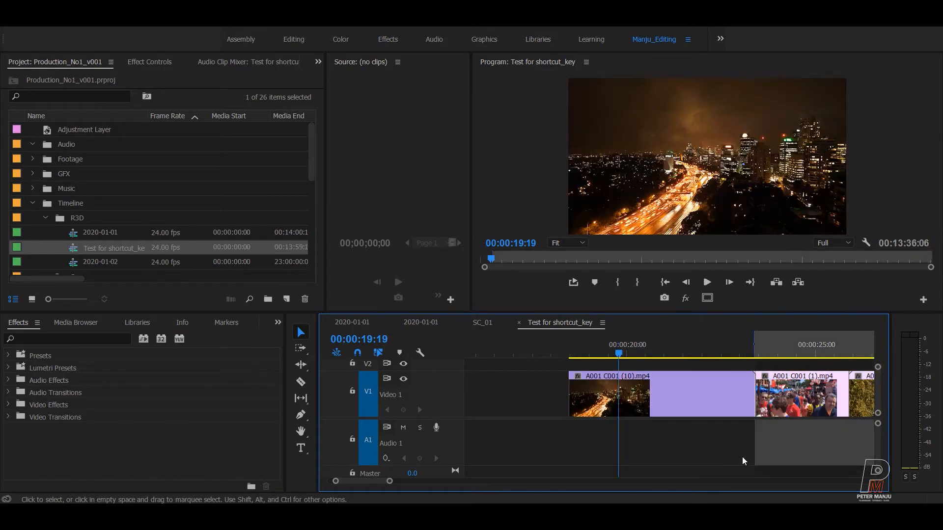
pyautogui.click(706, 456)
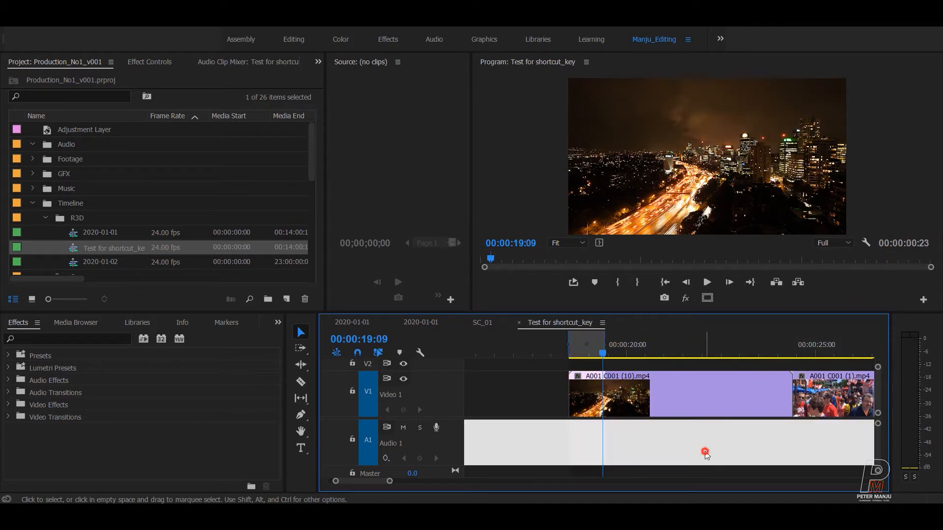
pyautogui.hotkey('ctrl', 'shift', 'x')
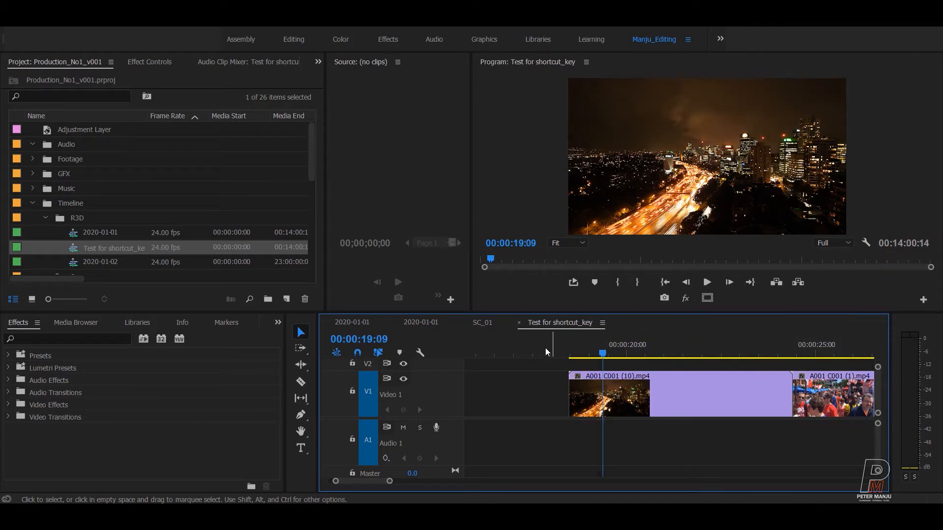
# - Mark a range within A001 C001 (10).mp4 ending at 00:00:21:23 and clear its in and out points
pyautogui.click(586, 354)
pyautogui.press('i')
pyautogui.click(701, 353)
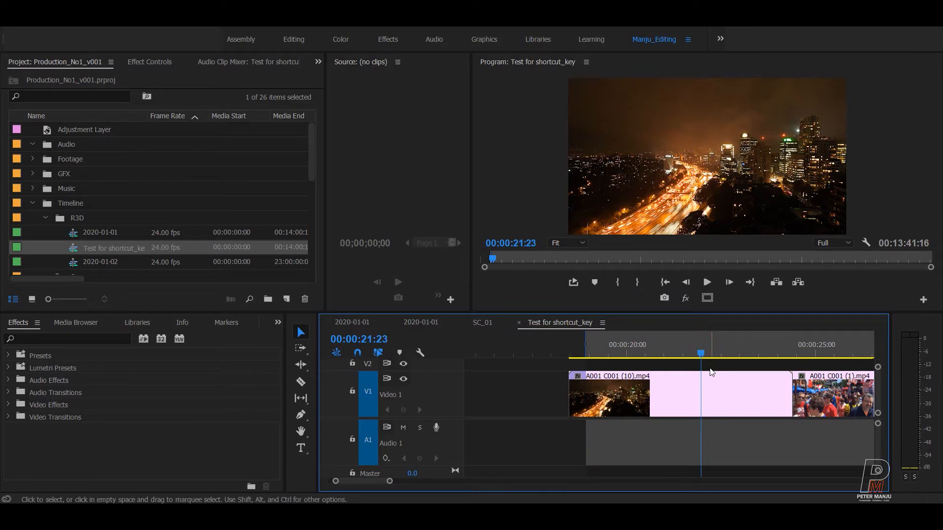
pyautogui.press('o')
pyautogui.rightClick(638, 348)
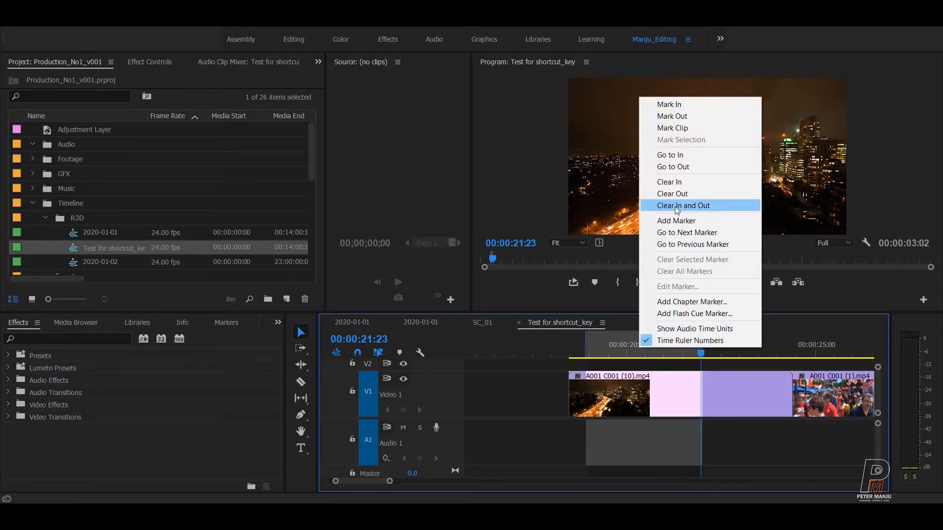
pyautogui.click(677, 210)
# - Place the playhead at 00:00:20:01 within A001 C001 (10).mp4
pyautogui.click(631, 350)
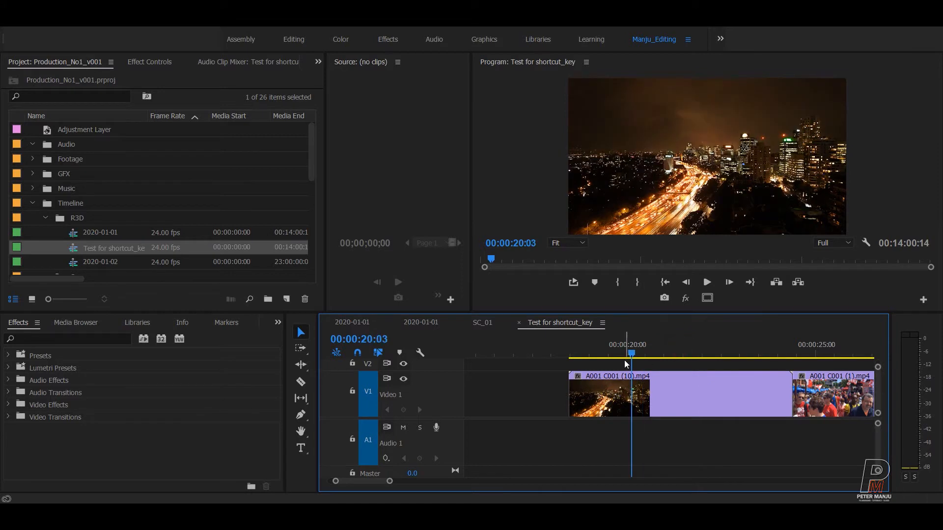
pyautogui.click(740, 354)
pyautogui.click(784, 426)
pyautogui.click(784, 442)
pyautogui.click(702, 448)
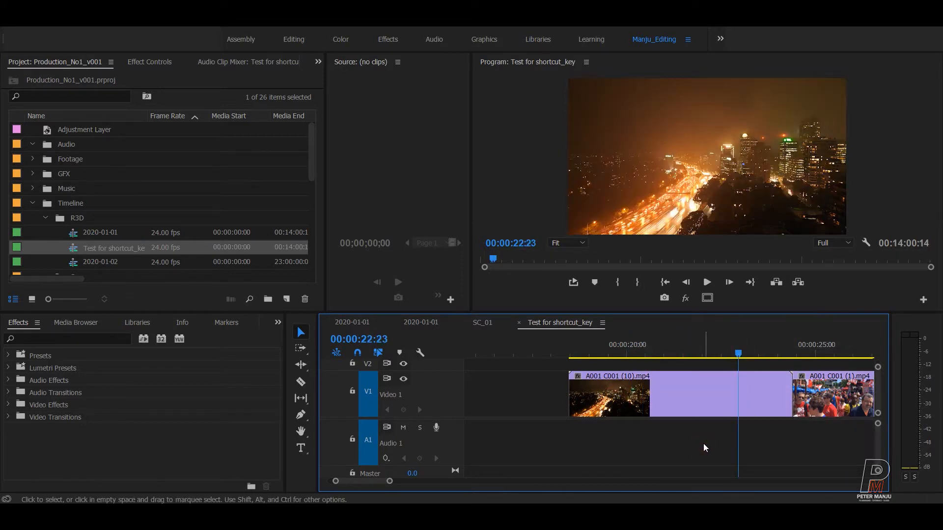
pyautogui.moveTo(671, 353); pyautogui.dragTo(630, 353)
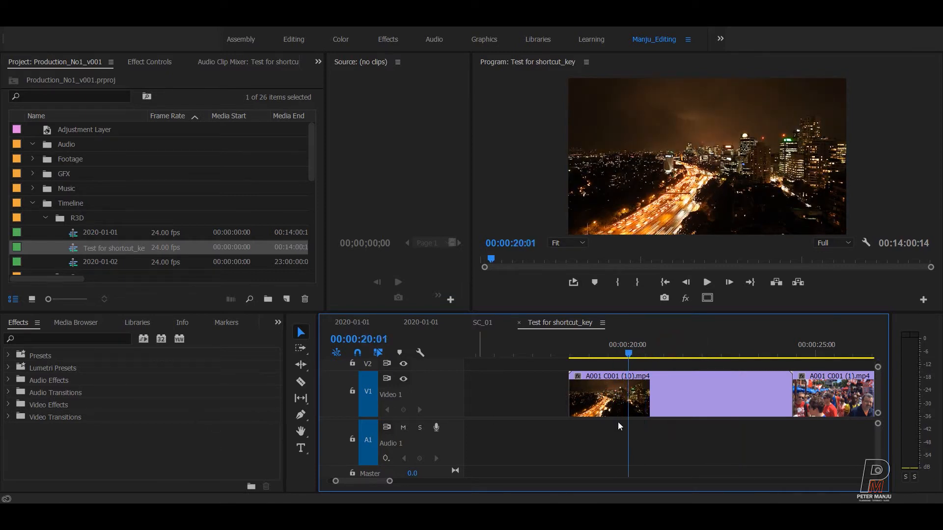
# - Maximize the timeline and stack A001 C001 (1).mp4 on V2 and A001 C001 (11).mp4 on V3 above A001 C001 (10).mp4
pyautogui.press('`')
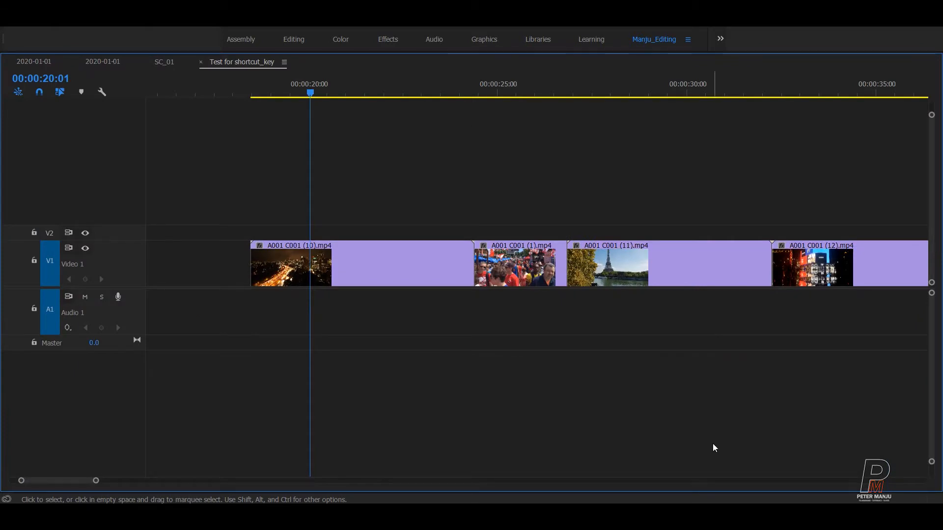
pyautogui.moveTo(496, 258); pyautogui.dragTo(324, 233)
pyautogui.moveTo(673, 267); pyautogui.dragTo(376, 219)
pyautogui.moveTo(375, 218); pyautogui.dragTo(374, 218)
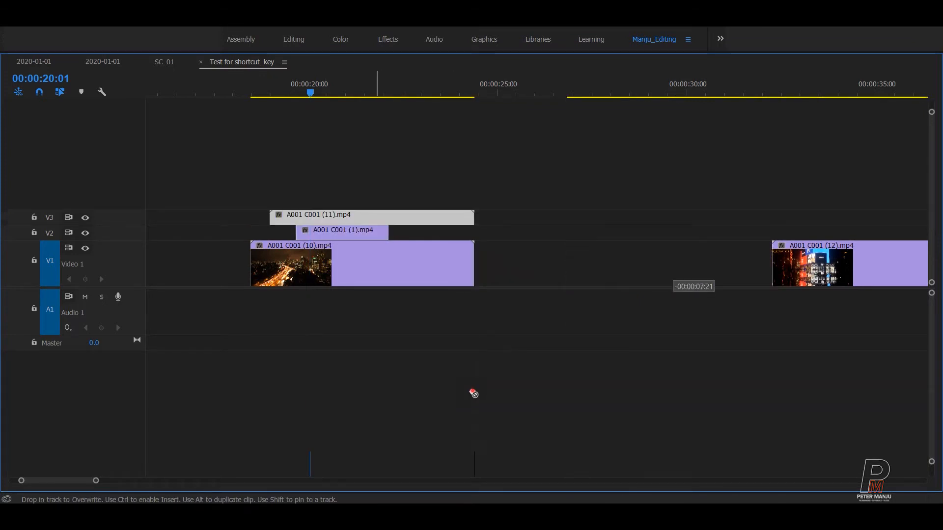
# - Add an edit at 00:00:20:01 to split A001 C001 (10).mp4 on V1
pyautogui.press('=')
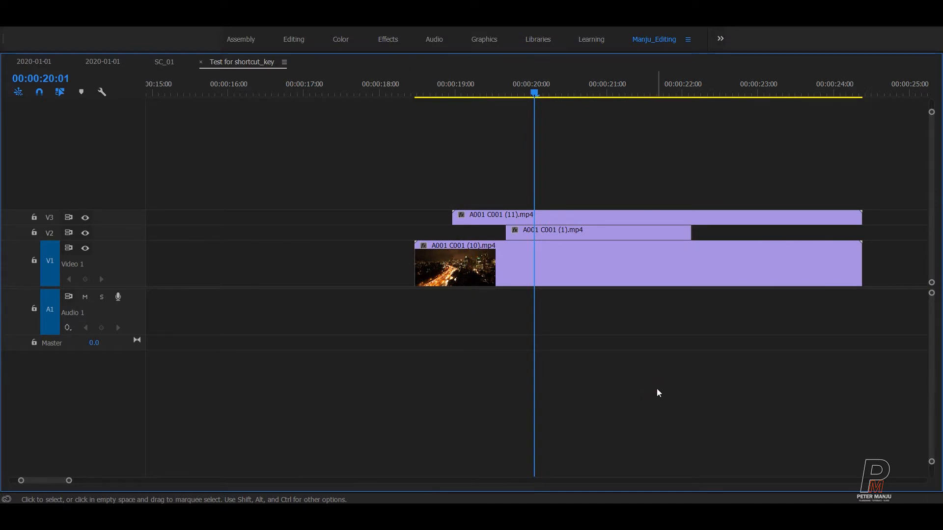
pyautogui.hotkey('ctrl', 'k')
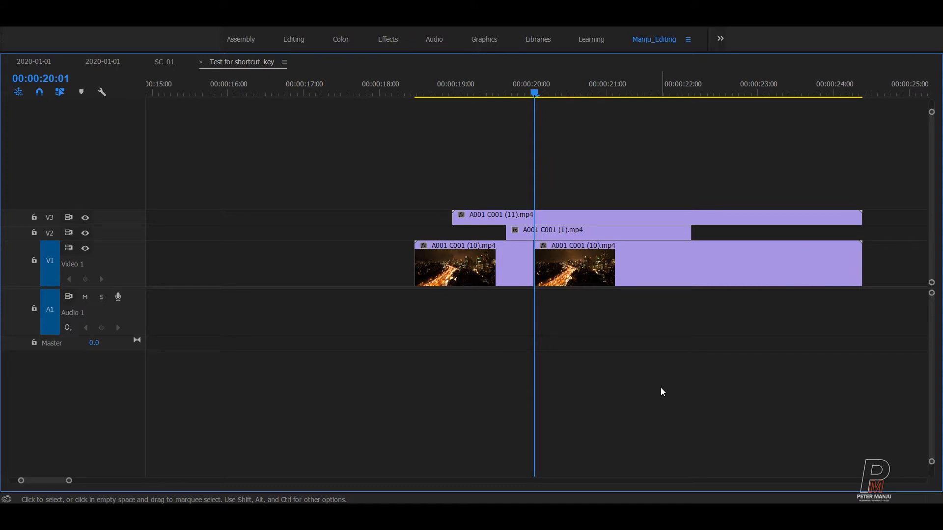
# - Advance the playhead to 00:00:20:18 and undo the last edit on the V1 clip
pyautogui.press('space')
pyautogui.press('space')
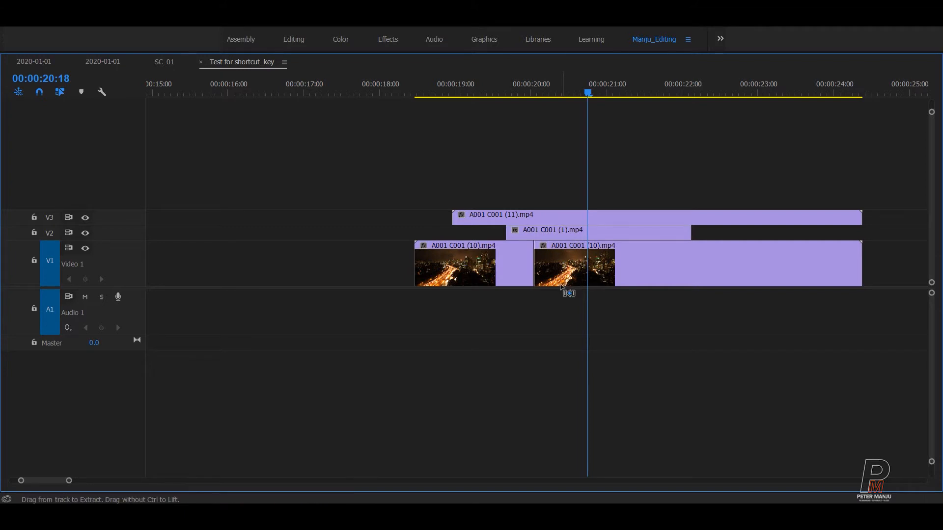
pyautogui.hotkey('ctrl', 'z')
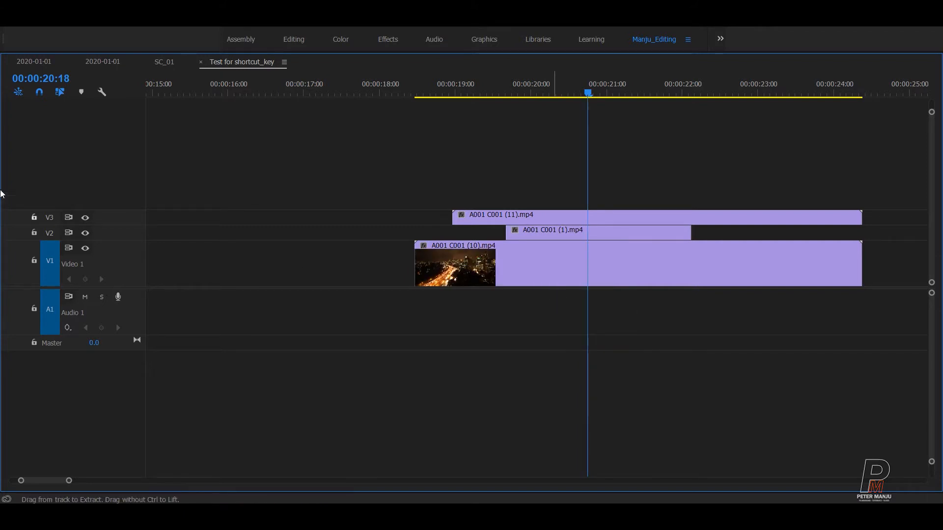
# - Target V2 and V3, and toggle targeting for all video tracks off and on so V1, V2 and V3 are targeted
pyautogui.click(49, 233)
pyautogui.click(49, 217)
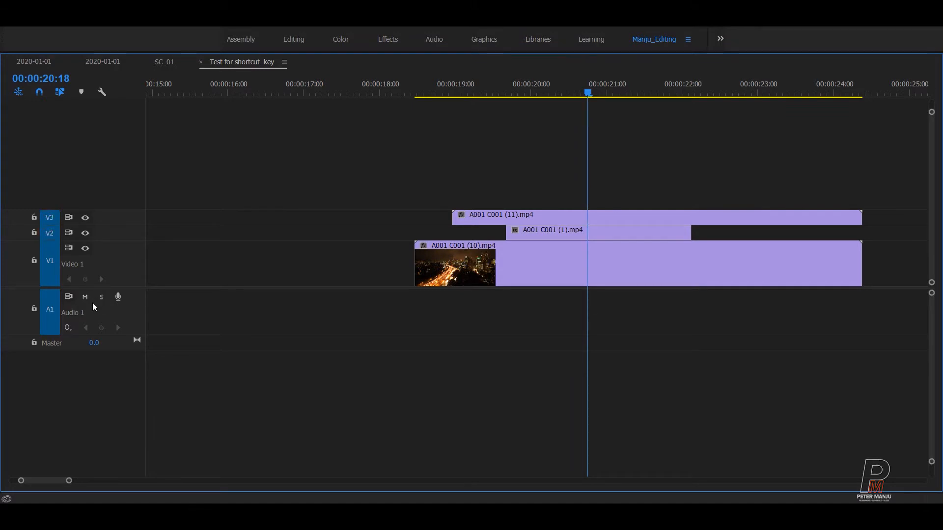
pyautogui.keyDown('shift'); pyautogui.click(54, 271); pyautogui.keyUp('shift')
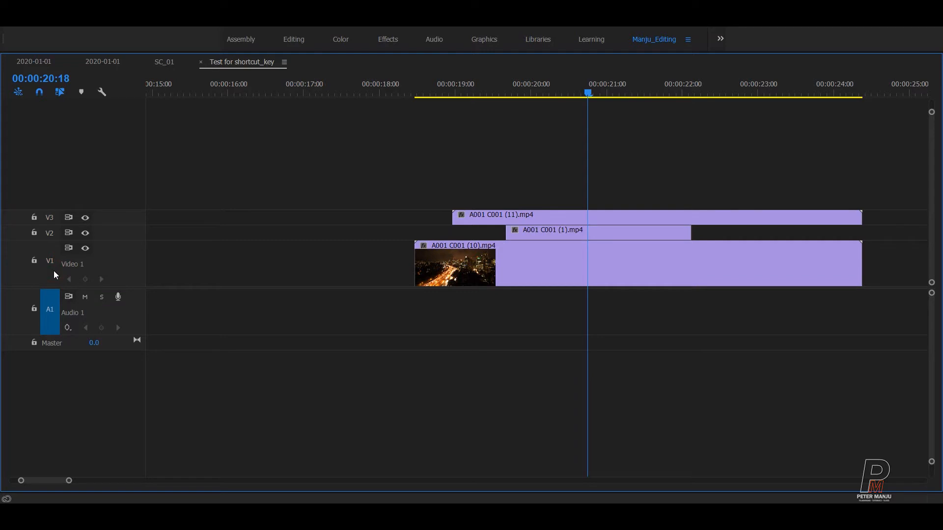
pyautogui.keyDown('shift'); pyautogui.click(55, 269); pyautogui.keyUp('shift')
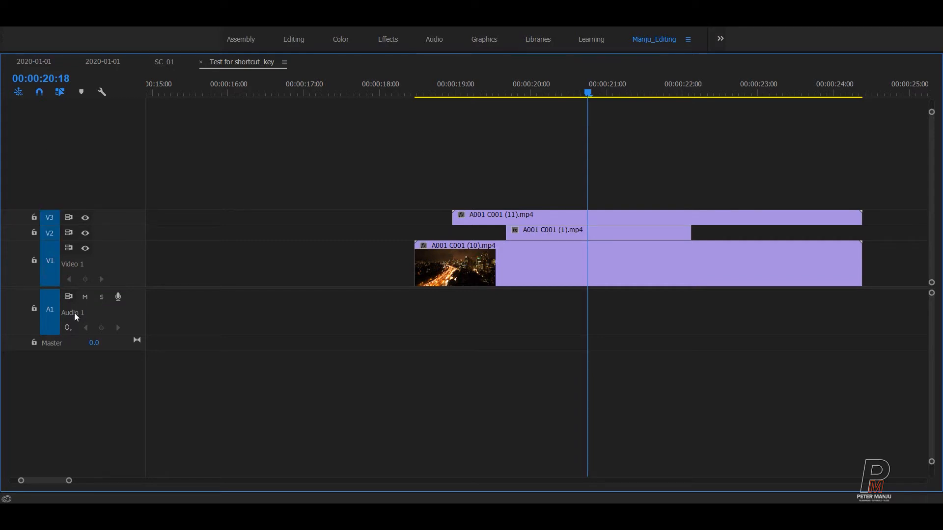
# - Try an edit through all three stacked clips at 00:00:20:18, and undo it with the playhead at 00:00:20:08
pyautogui.hotkey('ctrl', 'k')
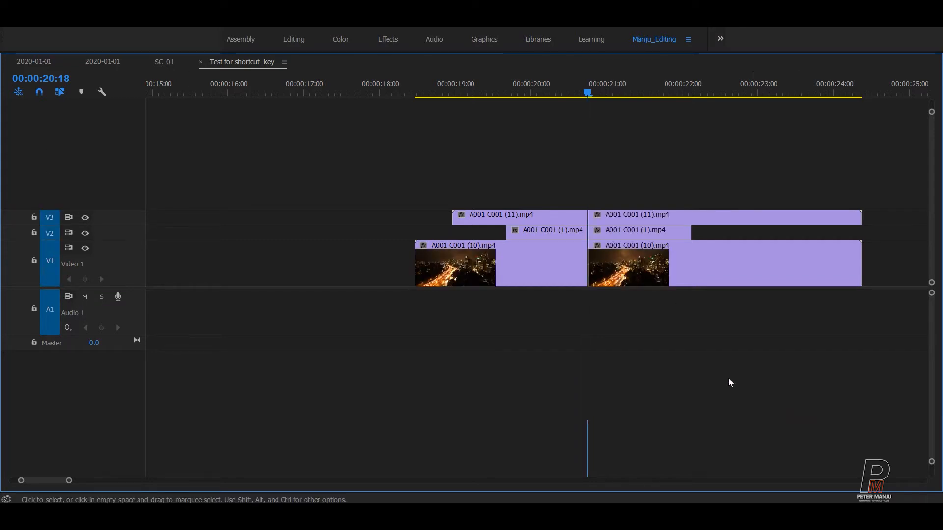
pyautogui.hotkey('shift', 'Left')
pyautogui.hotkey('shift', 'Left')
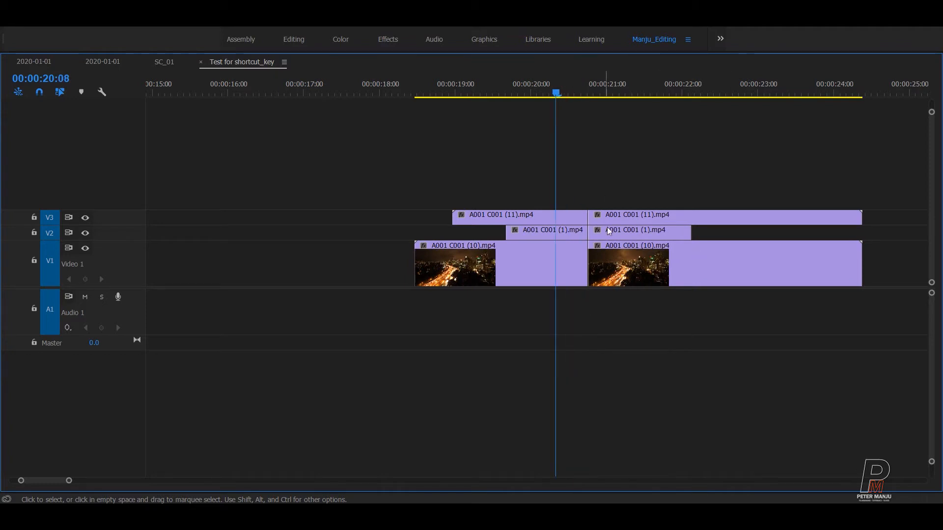
pyautogui.hotkey('ctrl', 'z')
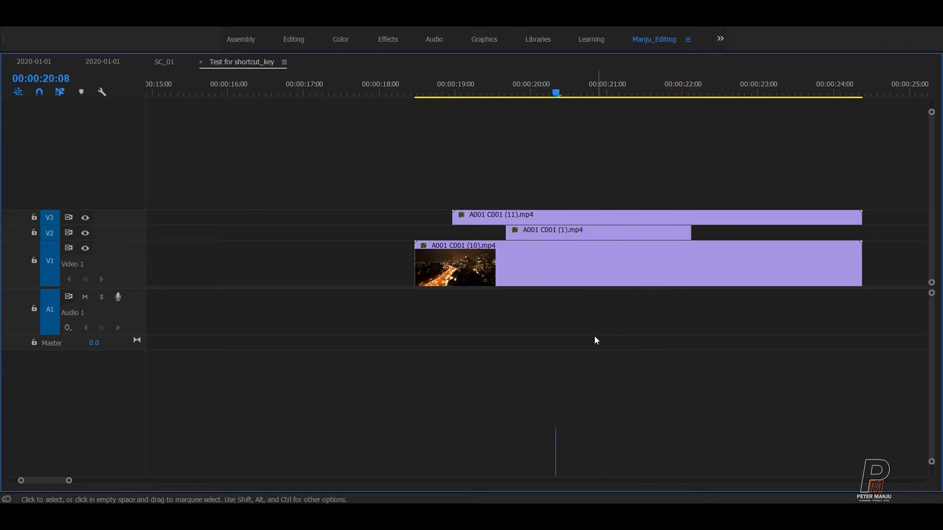
# - Split only A001 C001 (10).mp4 on V1 at 00:00:20:08 and 00:00:21:16, selecting the part to cut first
pyautogui.click(577, 266)
pyautogui.hotkey('ctrl', 'k')
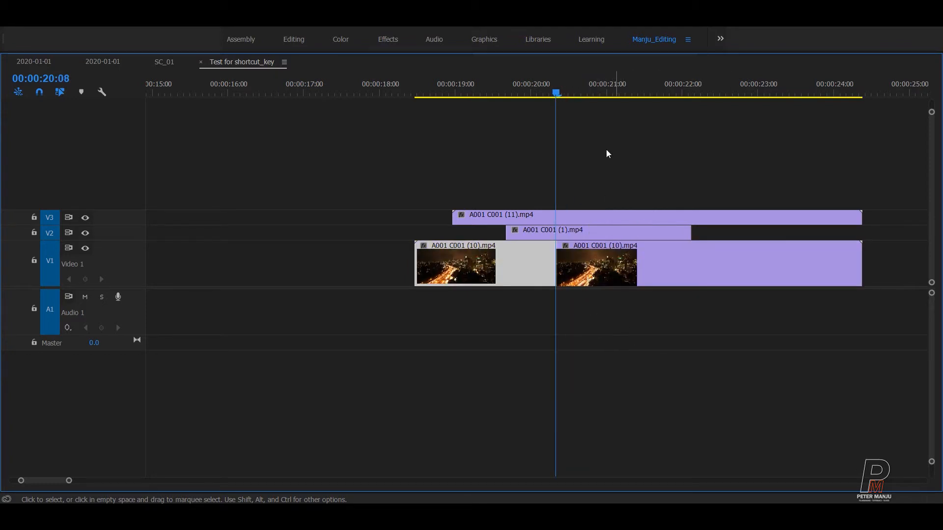
pyautogui.click(657, 93)
pyautogui.click(670, 276)
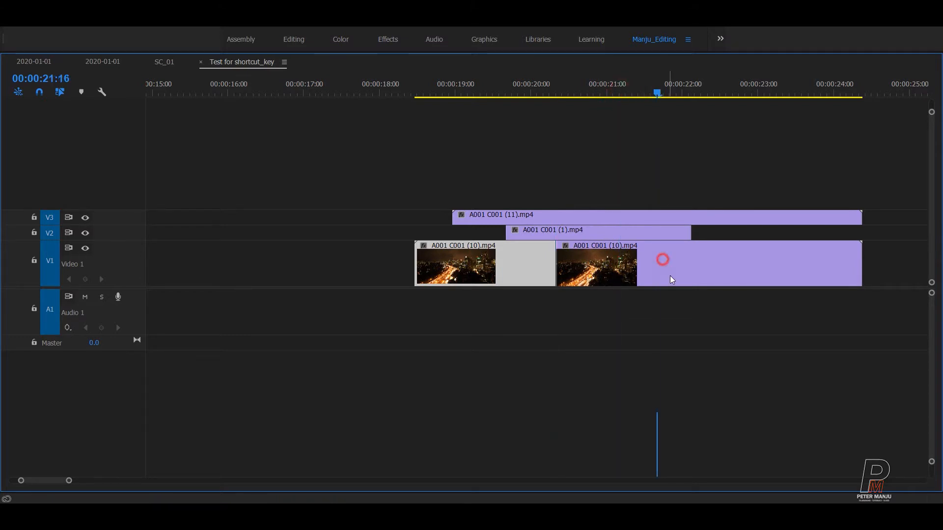
pyautogui.hotkey('ctrl', 'k')
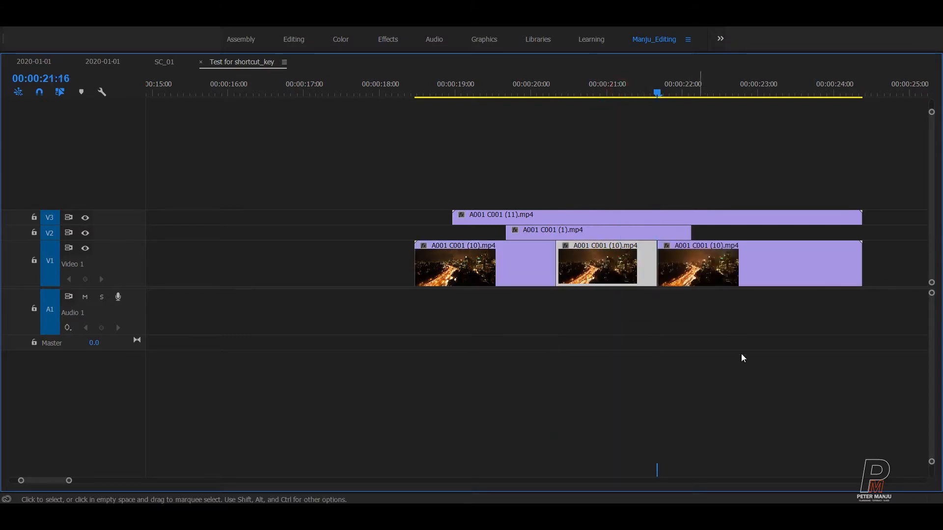
# - Undo the cuts and the clip stacking to restore the uncut clips in one row on V1
pyautogui.press('space')
pyautogui.click(732, 278)
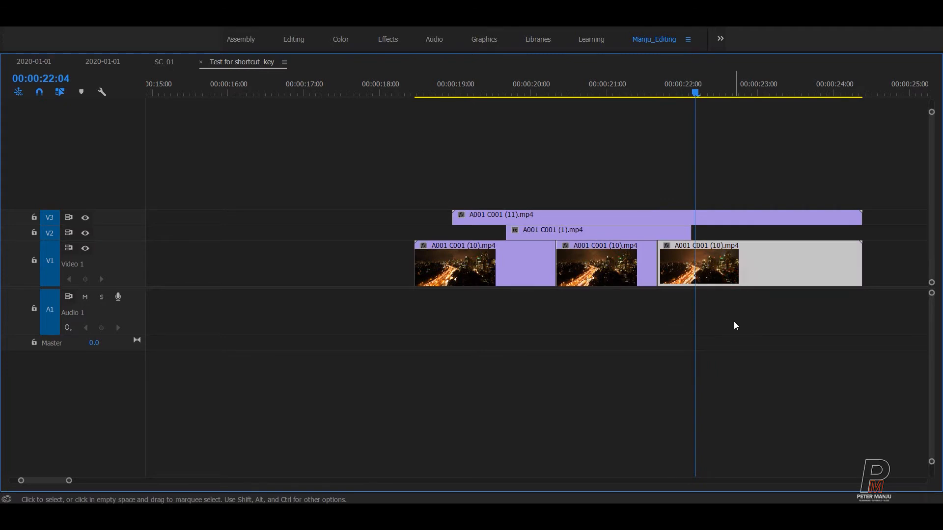
pyautogui.click(685, 374)
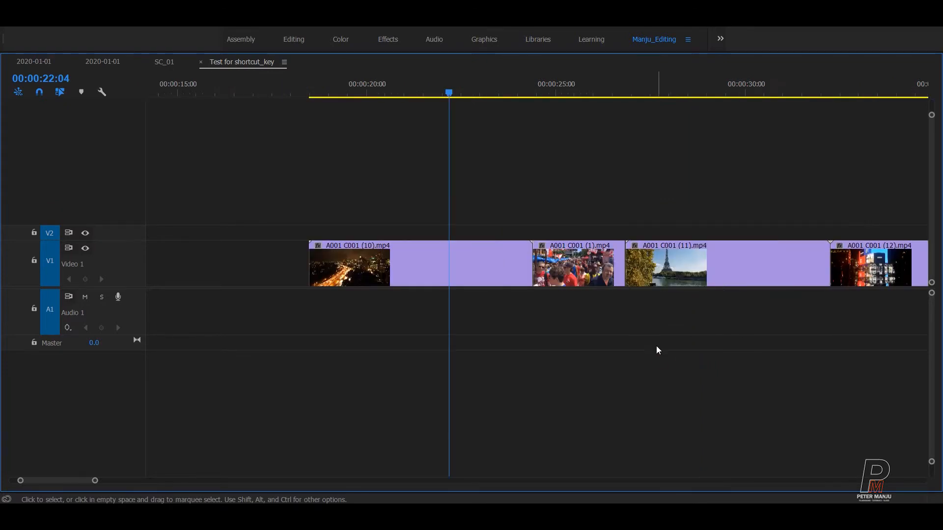
# - Copy A001 C001 (10).mp4, paste it on V1 at 00:00:11:22, and delete the pasted copy
pyautogui.scroll(3, 544, 364)
pyautogui.moveTo(501, 177); pyautogui.dragTo(538, 312)
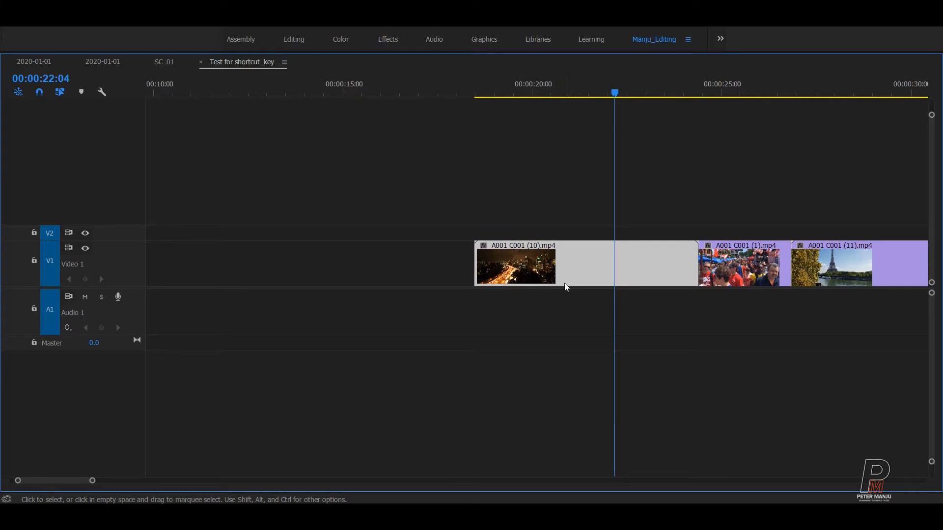
pyautogui.click(560, 347)
pyautogui.click(564, 266)
pyautogui.click(712, 136)
pyautogui.moveTo(461, 93); pyautogui.dragTo(226, 125)
pyautogui.click(410, 152)
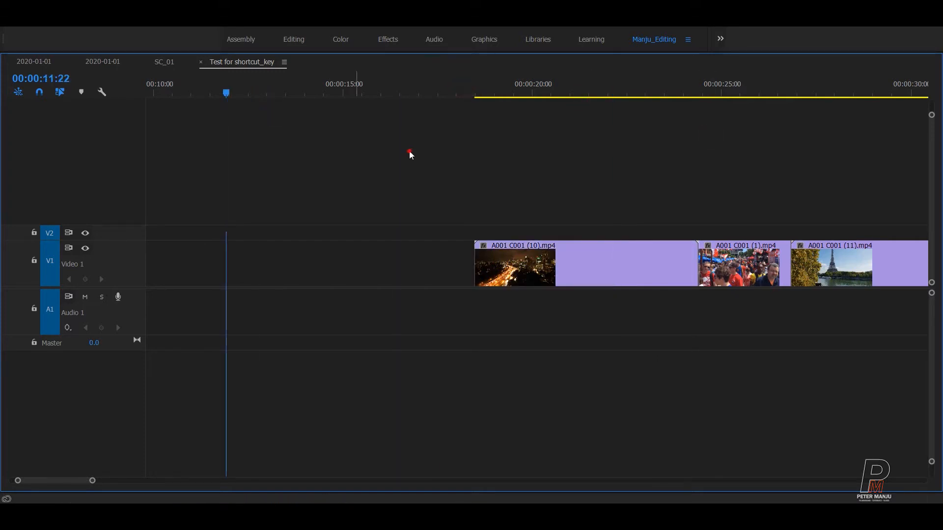
pyautogui.hotkey('ctrl', 'v')
pyautogui.click(411, 149)
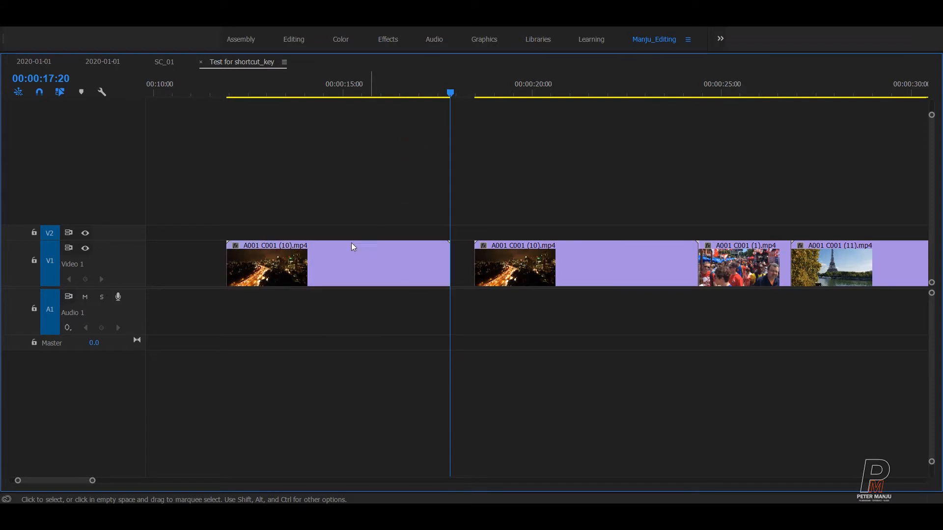
pyautogui.moveTo(337, 211); pyautogui.dragTo(374, 308)
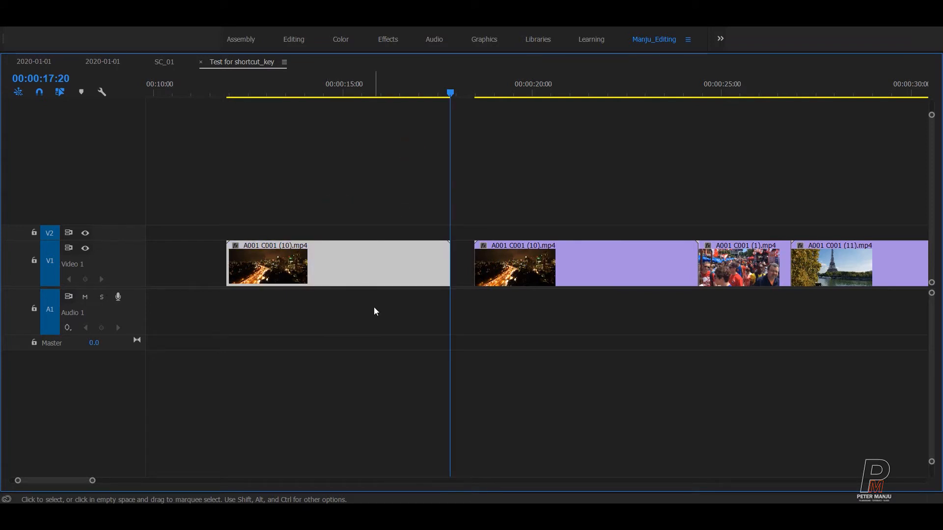
pyautogui.press('Delete')
# - Duplicate A001 C001 (10).mp4 directly in front of the original on V1, and delete the duplicate
pyautogui.moveTo(529, 173); pyautogui.dragTo(563, 285)
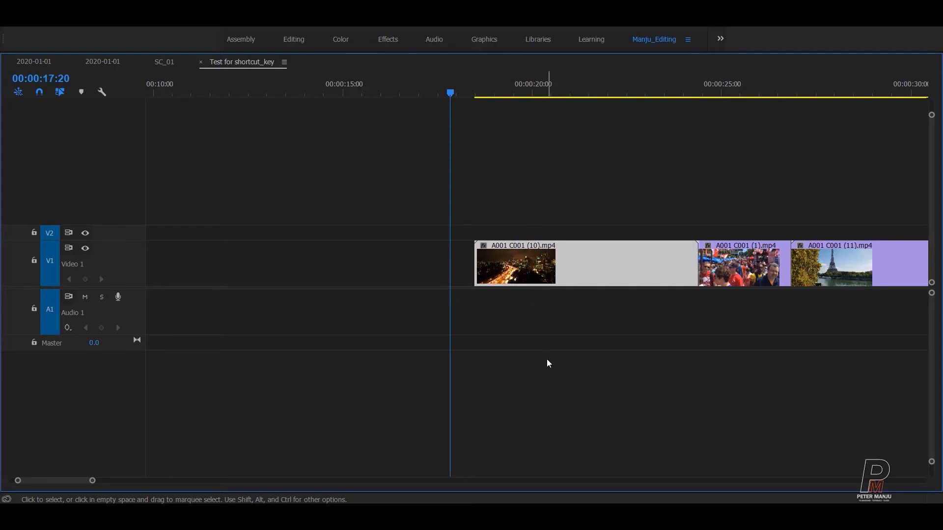
pyautogui.moveTo(560, 274); pyautogui.dragTo(339, 261)
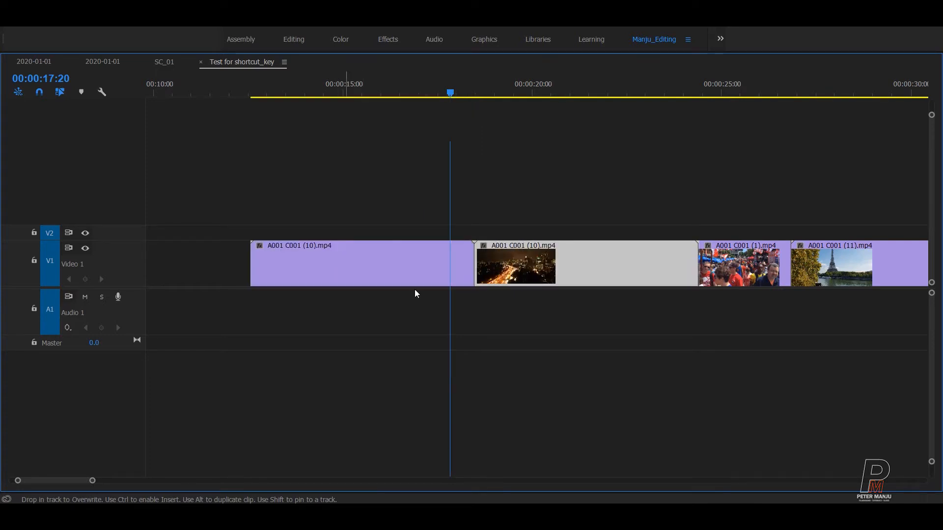
pyautogui.moveTo(255, 147); pyautogui.dragTo(346, 376)
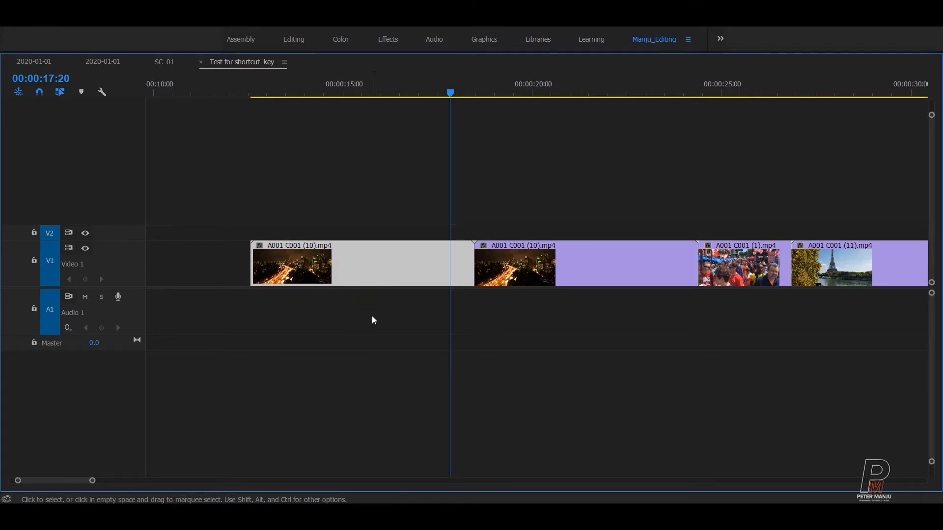
pyautogui.press('Delete')
# - Examine the sequence's clip layout at wide and close timeline scales with the playhead at 00:00:18:11
pyautogui.press('Down')
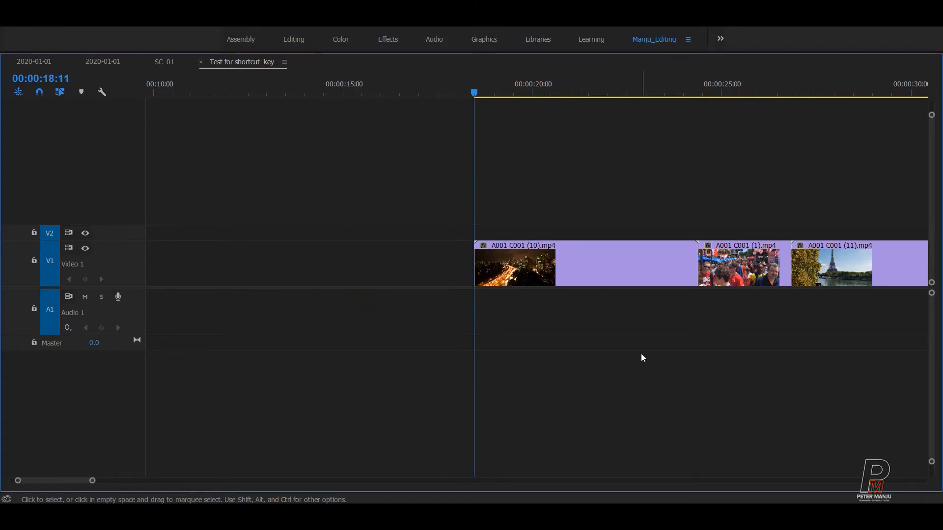
pyautogui.press('-')
pyautogui.press('-')
pyautogui.press('-')
pyautogui.press('-')
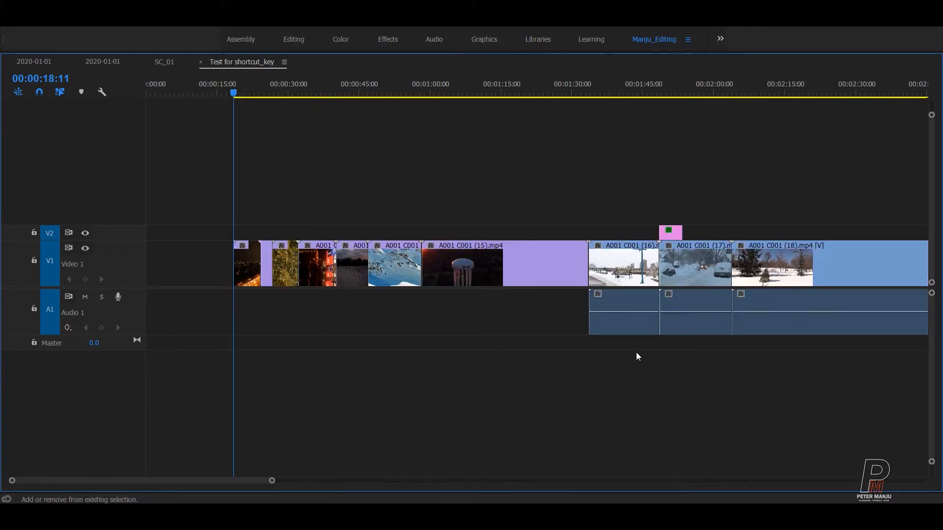
pyautogui.press('-')
pyautogui.press('-')
pyautogui.press('-')
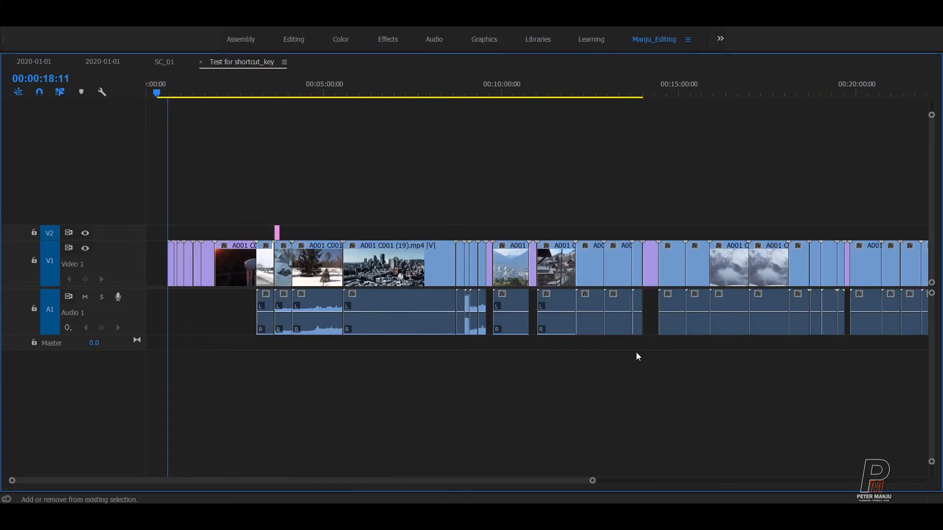
pyautogui.press('=')
pyautogui.press('=')
pyautogui.press('=')
pyautogui.press('=')
pyautogui.press('=')
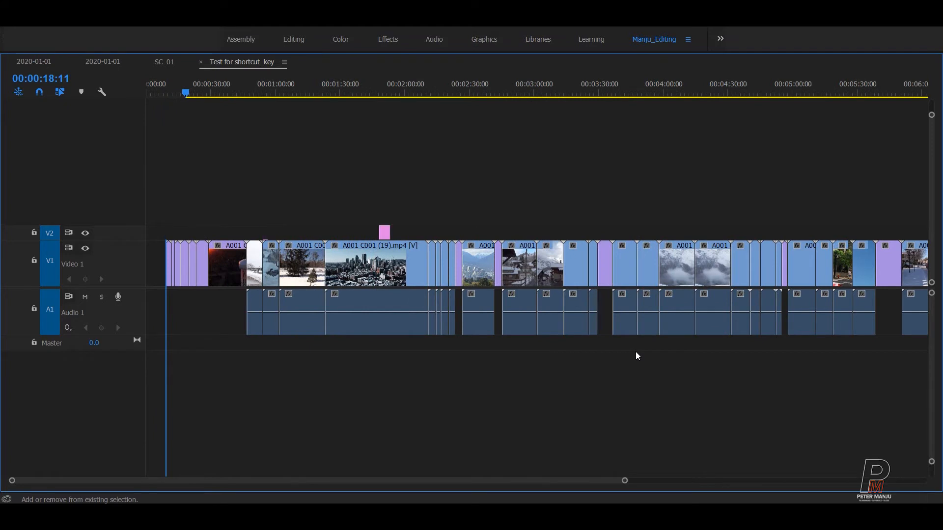
pyautogui.click(558, 342)
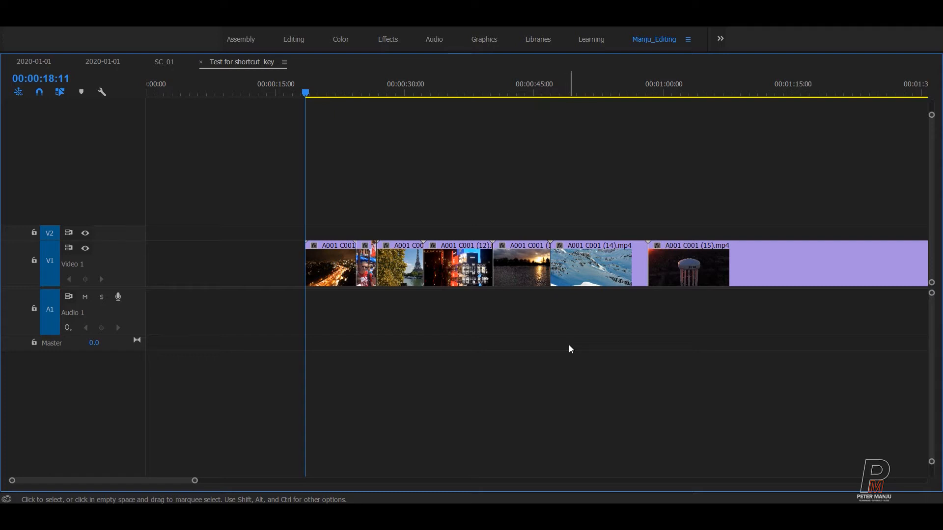
# - Mark a short range in A001 C001 (10).mp4 during playback, starting shortly after 00:00:19:00, and extract it
pyautogui.press('shift')
pyautogui.press('-')
pyautogui.press('=')
pyautogui.press('=')
pyautogui.press('=')
pyautogui.press('=')
pyautogui.press('space')
pyautogui.press('i')
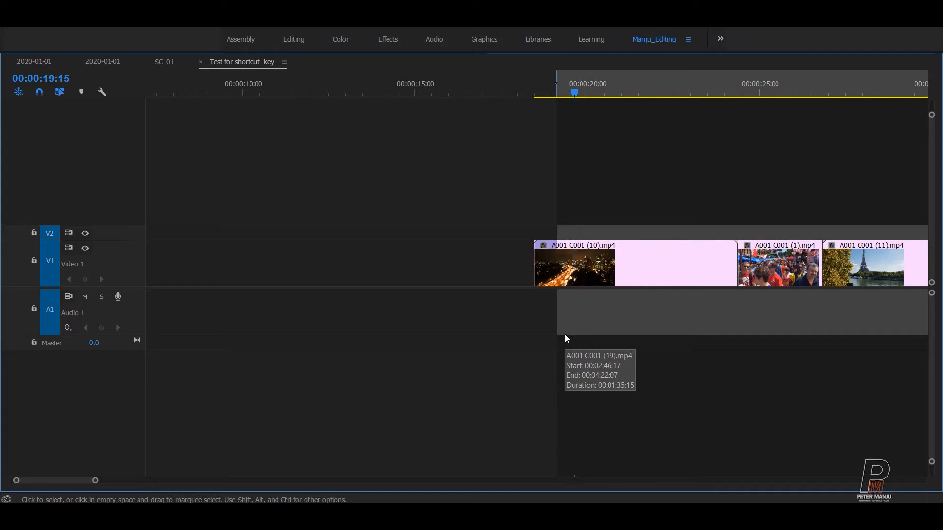
pyautogui.press('o')
pyautogui.press("'")
pyautogui.press('space')
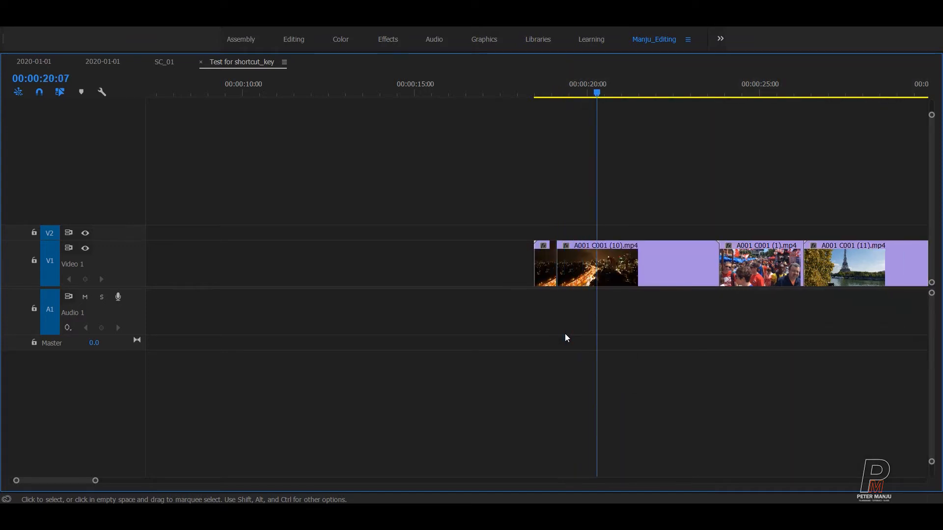
# - Mark a range in A001 C001 (10).mp4 from just after 00:00:20:00 to 00:00:22:02, and clear its in and out points
pyautogui.click(592, 84)
pyautogui.press('i')
pyautogui.click(661, 83)
pyautogui.press('o')
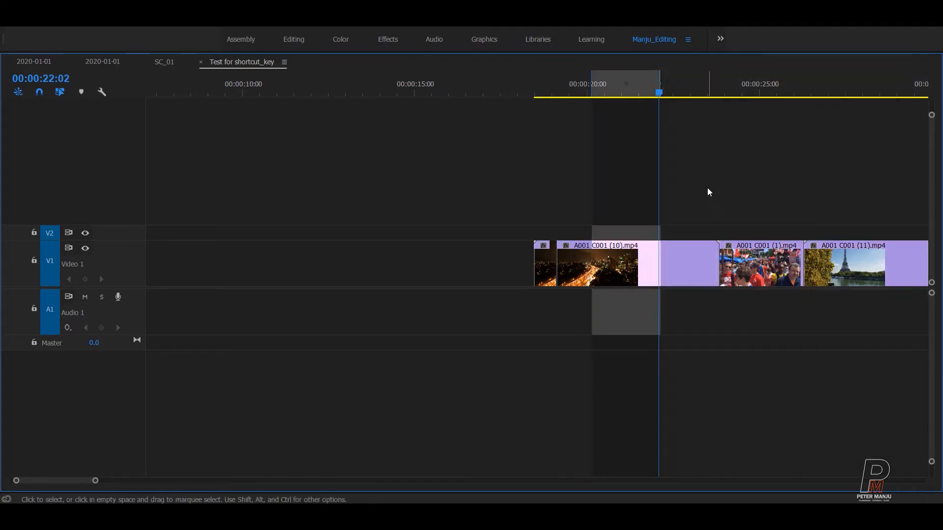
pyautogui.hotkey('ctrl', 'shift', 'x')
# - Mark the range from 00:00:20:18 to 00:00:23:04 within A001 C001 (10).mp4
pyautogui.click(614, 93)
pyautogui.press('i')
pyautogui.click(697, 93)
pyautogui.press('o')
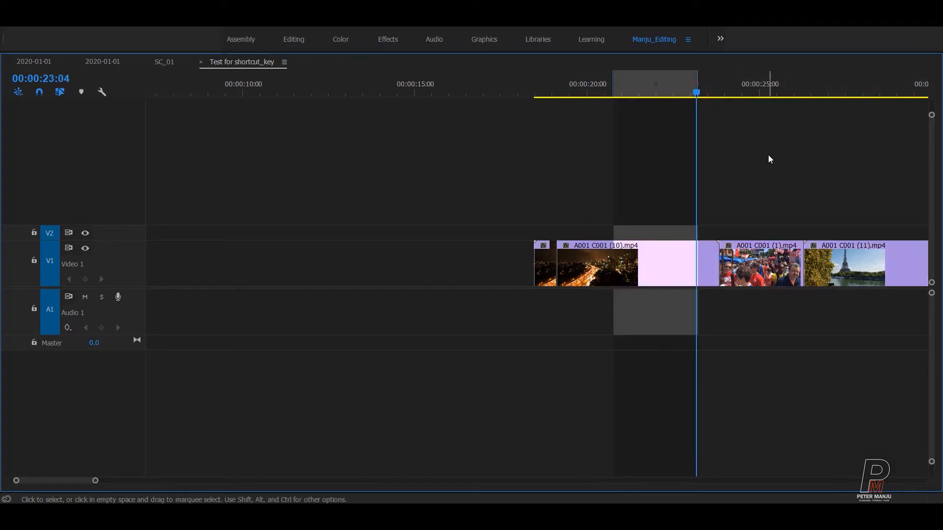
# - Jump the playhead to the marked in point and out point, and clear both points
pyautogui.hotkey('shift', 'i')
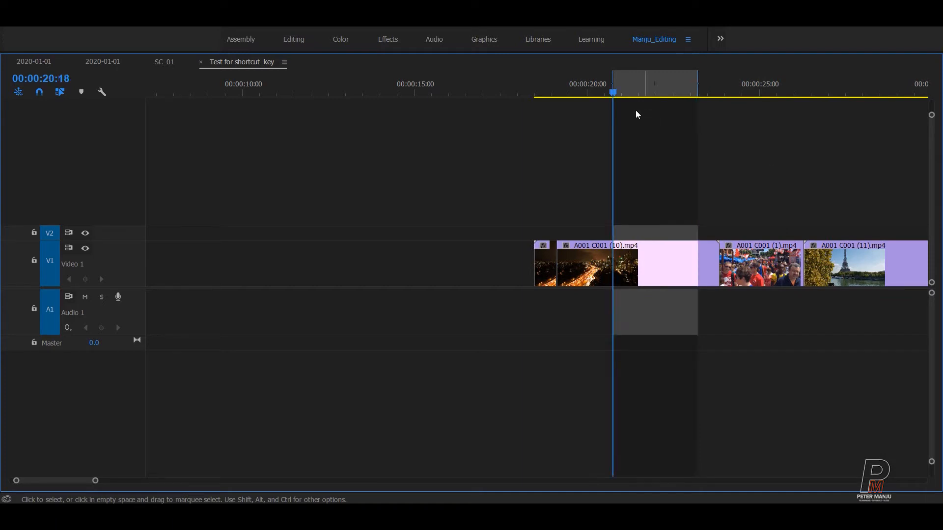
pyautogui.hotkey('shift', 'o')
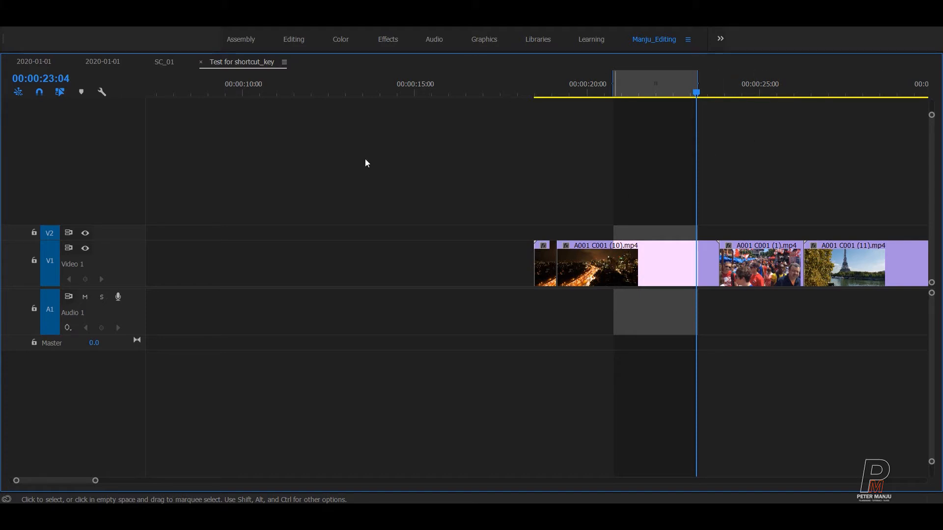
pyautogui.hotkey('ctrl', 'shift', 'x')
pyautogui.click(777, 187)
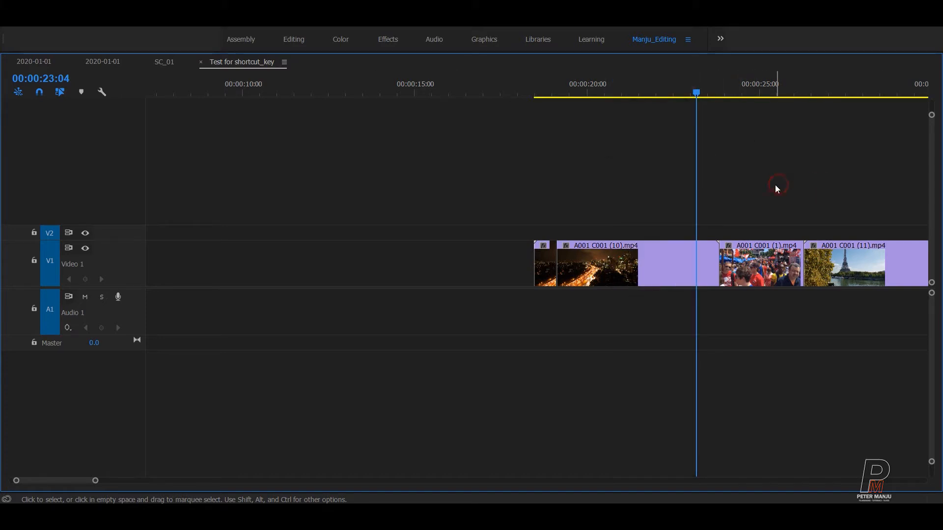
# - Return to the first clip's start and add a sequence marker at 00:00:18:11
pyautogui.press('Home')
pyautogui.press('Down')
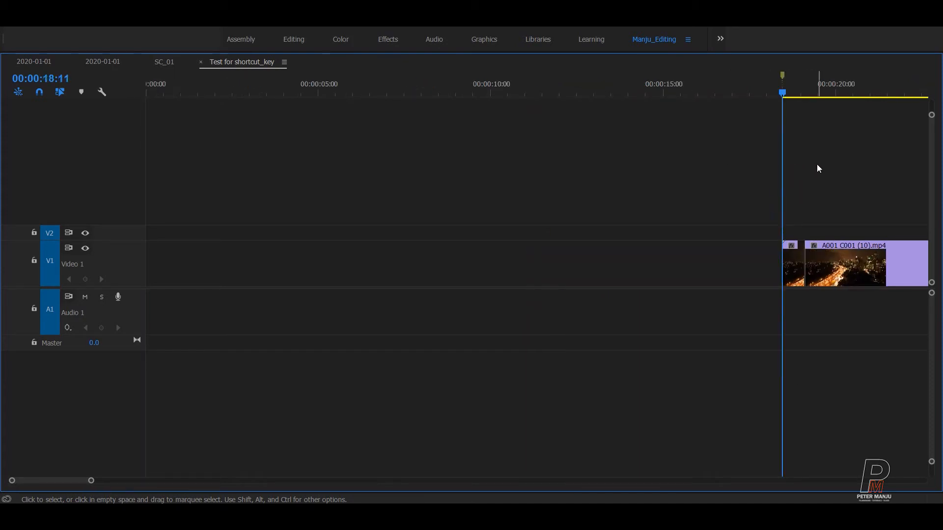
pyautogui.scroll(-3, 817, 168)
pyautogui.scroll(-2, 680, 224)
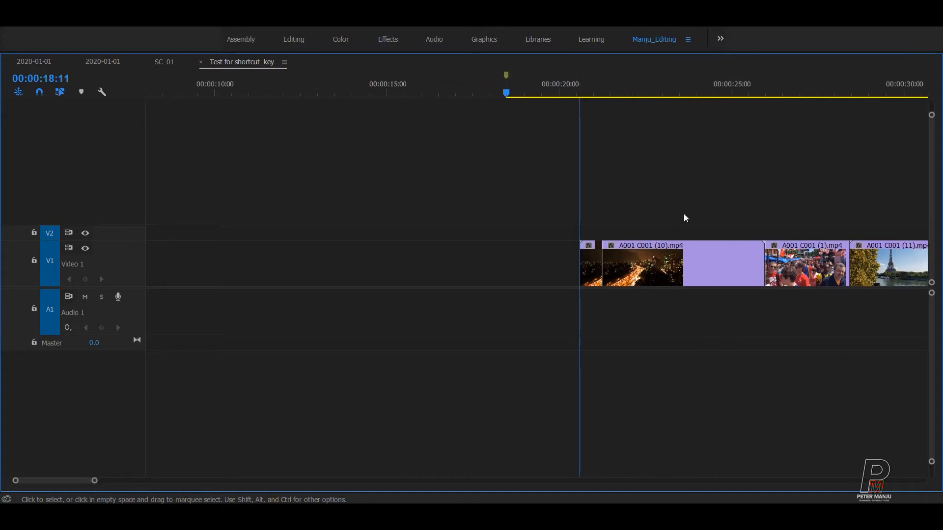
pyautogui.press('-')
pyautogui.press('-')
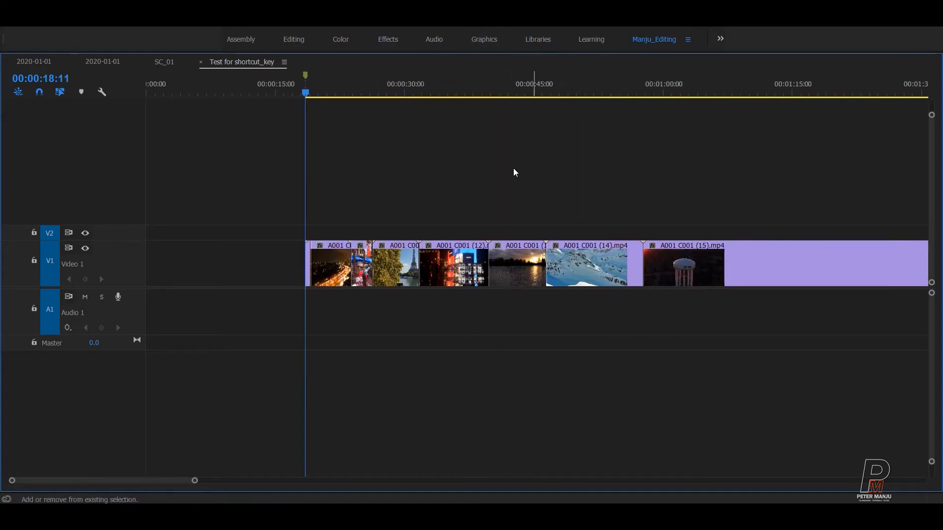
# - Restore the full panel layout and move the playhead to the coastal-town clip at 00:11:24:23
pyautogui.press('`')
pyautogui.press('-')
pyautogui.press('-')
pyautogui.press('-')
pyautogui.press('-')
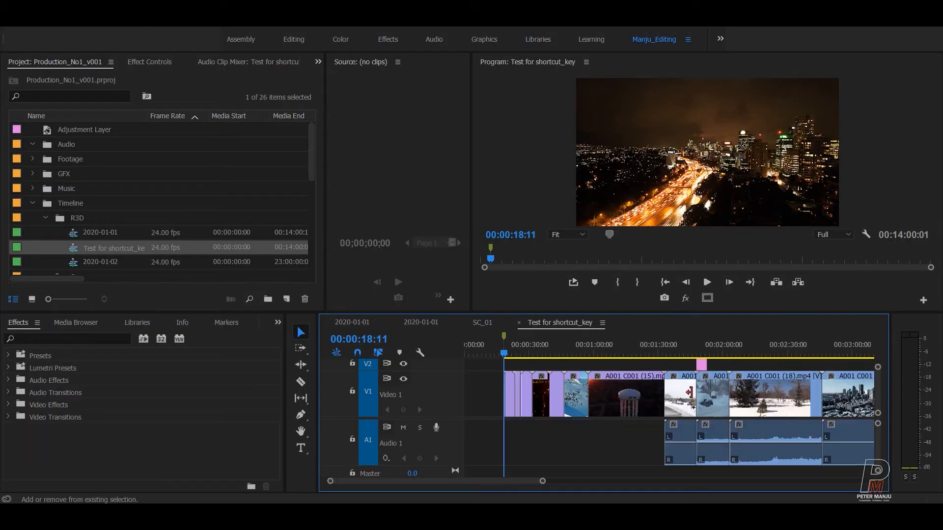
pyautogui.click(721, 339)
pyautogui.click(827, 353)
pyautogui.click(834, 354)
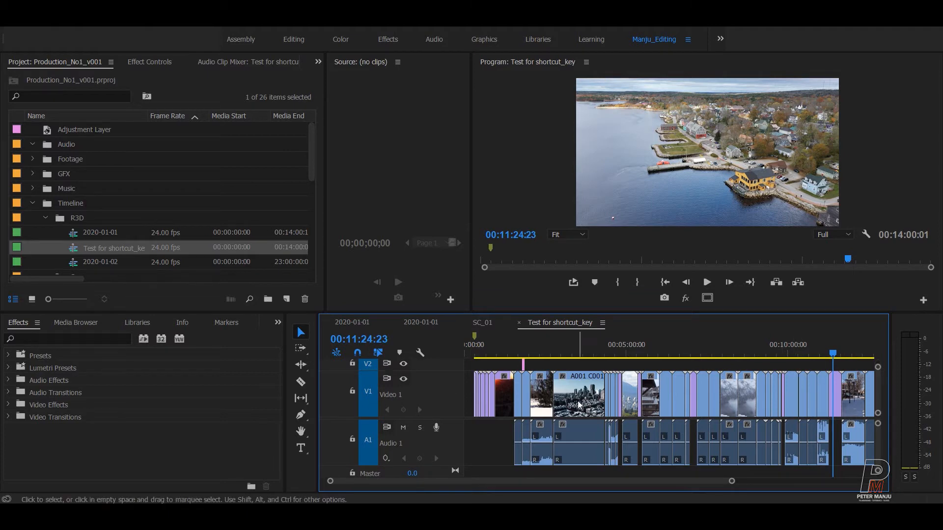
# - Copy the coastal-town clip and paste-insert it at 00:00:15:23, ahead of the first clip in the sequence
pyautogui.click(838, 392)
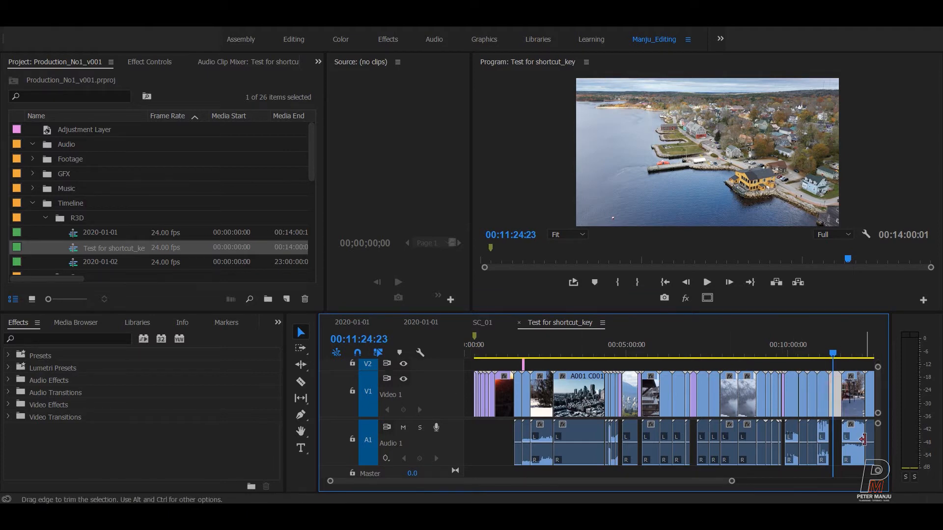
pyautogui.click(473, 348)
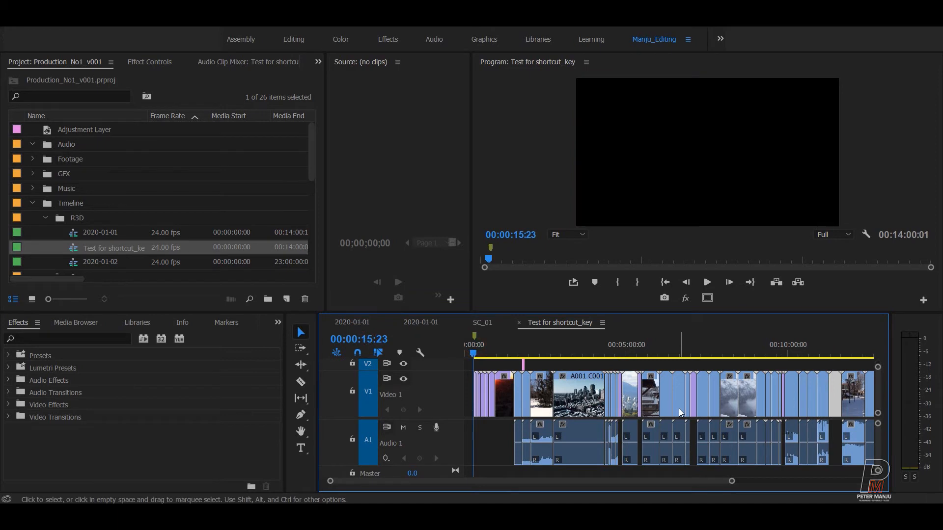
pyautogui.press('=')
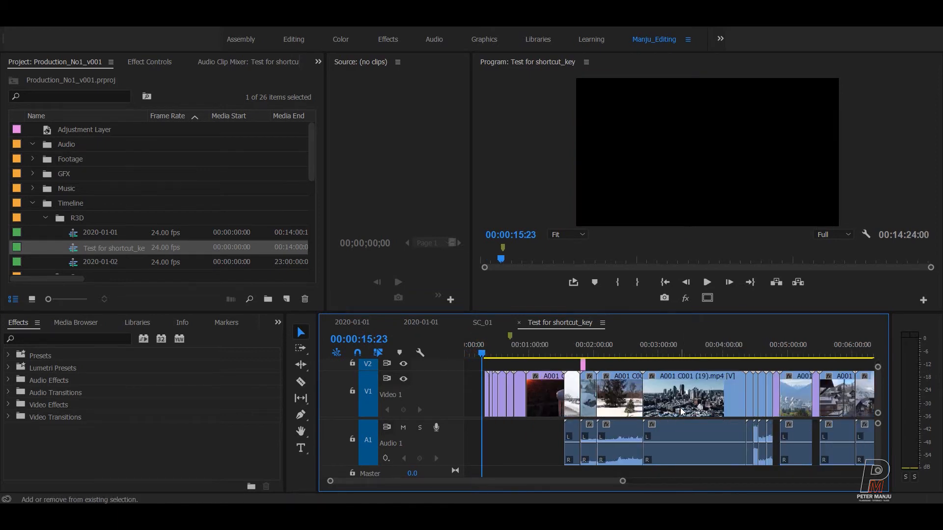
pyautogui.hotkey('ctrl', 'shift', 'v')
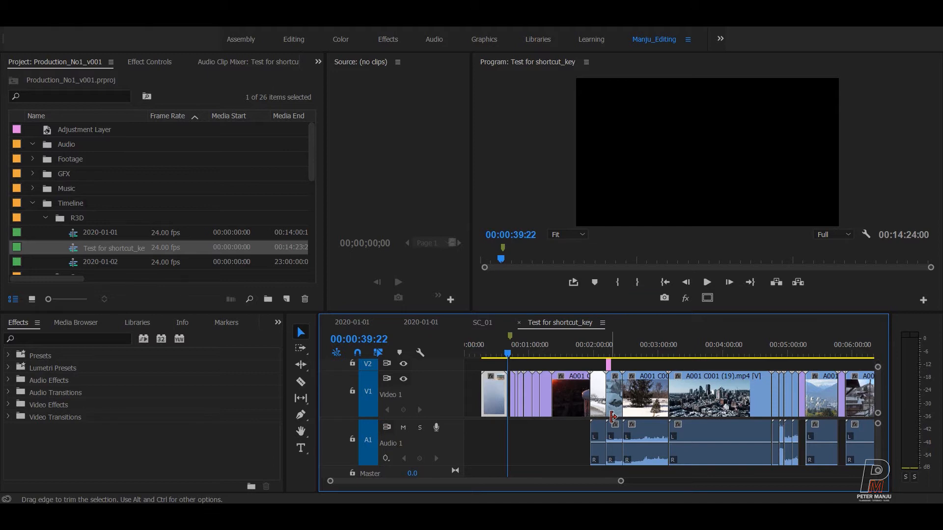
# - Examine the inserted clip at the sequence's start and the clips that follow it at different timeline scales
pyautogui.press('-')
pyautogui.press('-')
pyautogui.press('=')
pyautogui.press('-')
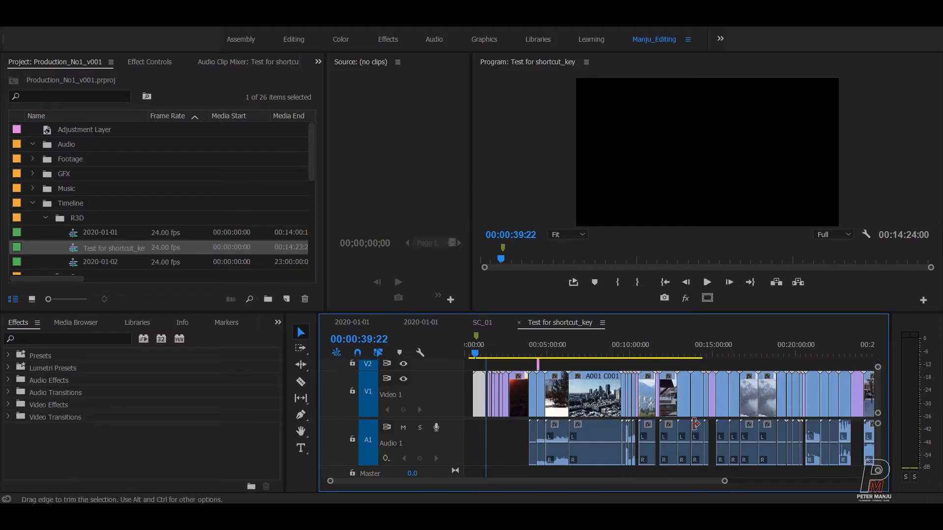
pyautogui.press('=')
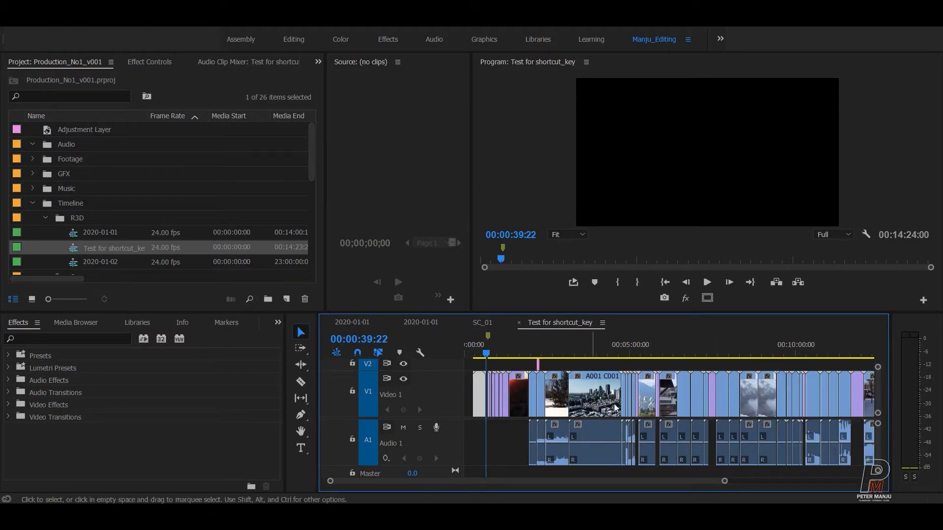
pyautogui.press('-')
pyautogui.press('=')
pyautogui.press('=')
pyautogui.press('=')
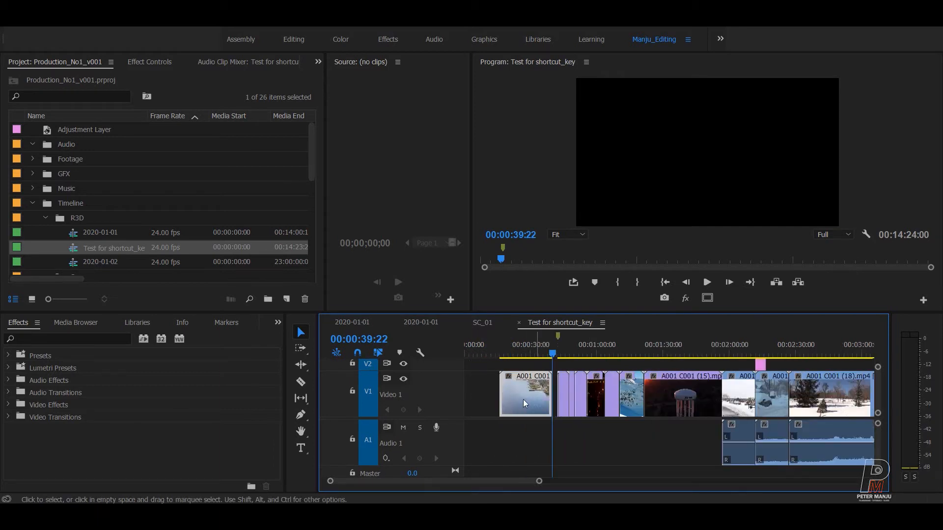
pyautogui.press('-')
pyautogui.press('-')
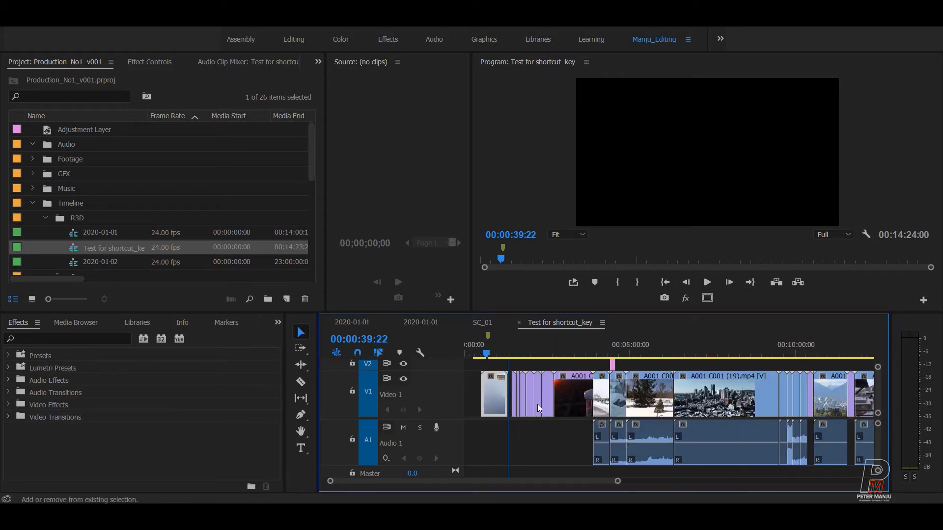
# - Go to the start of the original coastal-town clip at 00:11:41:01 and add a sequence marker there
pyautogui.moveTo(629, 346); pyautogui.dragTo(716, 335)
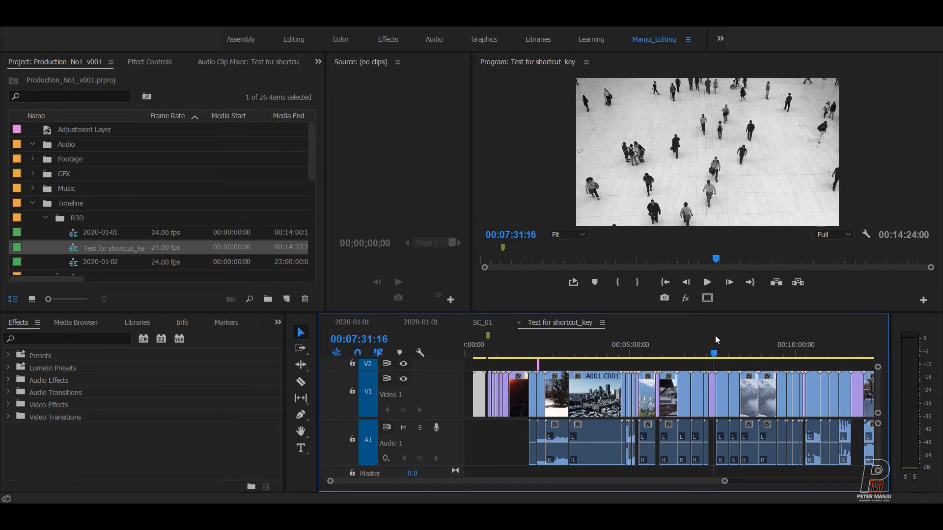
pyautogui.click(712, 338)
pyautogui.moveTo(523, 368); pyautogui.dragTo(855, 351)
pyautogui.press('=')
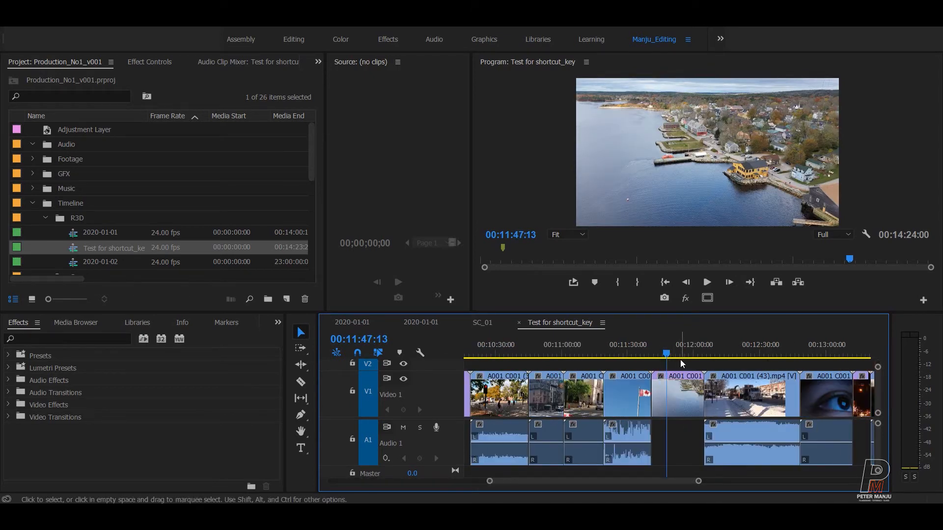
pyautogui.press('Up')
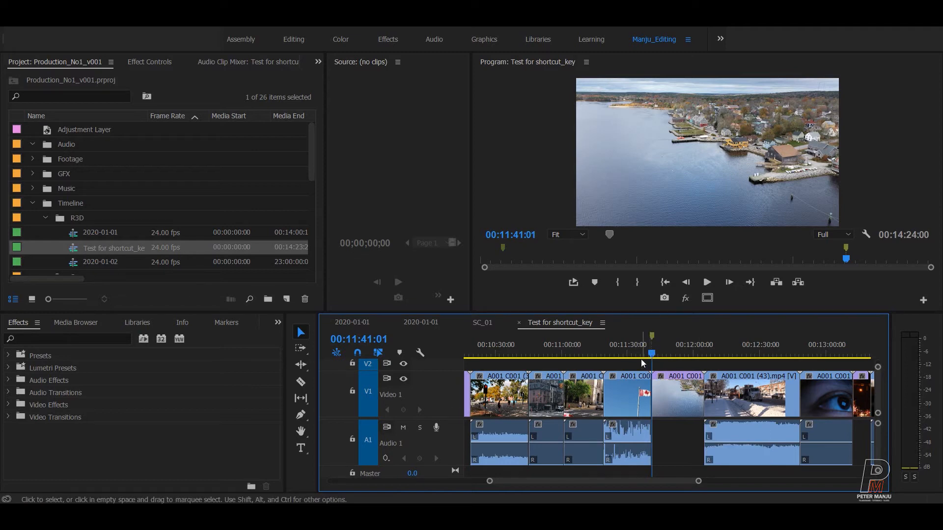
# - Jump the playhead back and forth between the sequence markers at 00:00:42:10 and 00:11:41:01
pyautogui.hotkey('ctrl', 'shift', 'm')
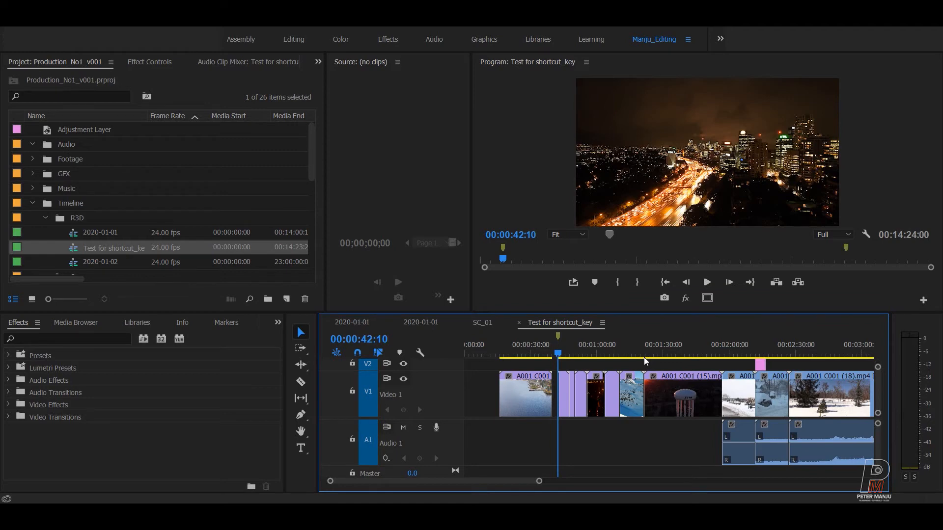
pyautogui.hotkey('shift', 'm')
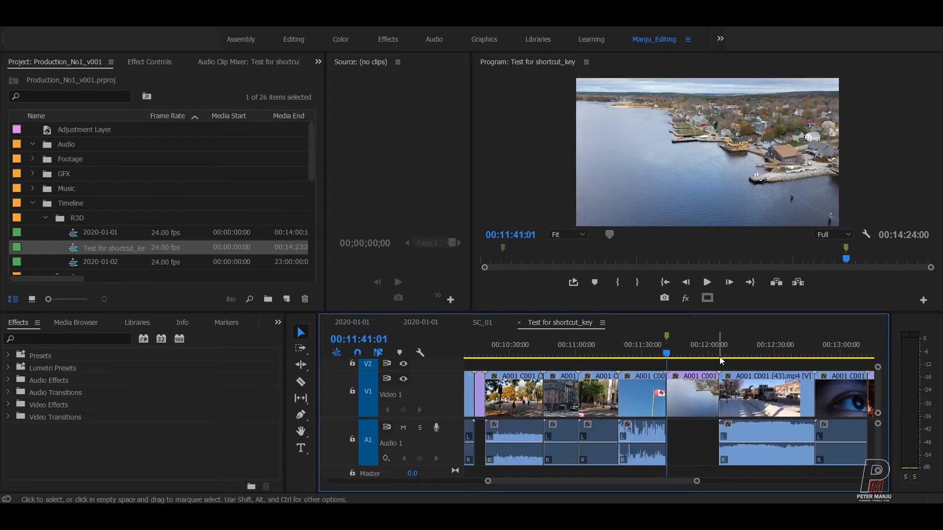
pyautogui.hotkey('ctrl', 'shift', 'm')
pyautogui.hotkey('shift', 'm')
pyautogui.hotkey('ctrl', 'shift', 'm')
pyautogui.hotkey('shift', 'm')
pyautogui.hotkey('ctrl', 'shift', 'm')
pyautogui.hotkey('shift', 'm')
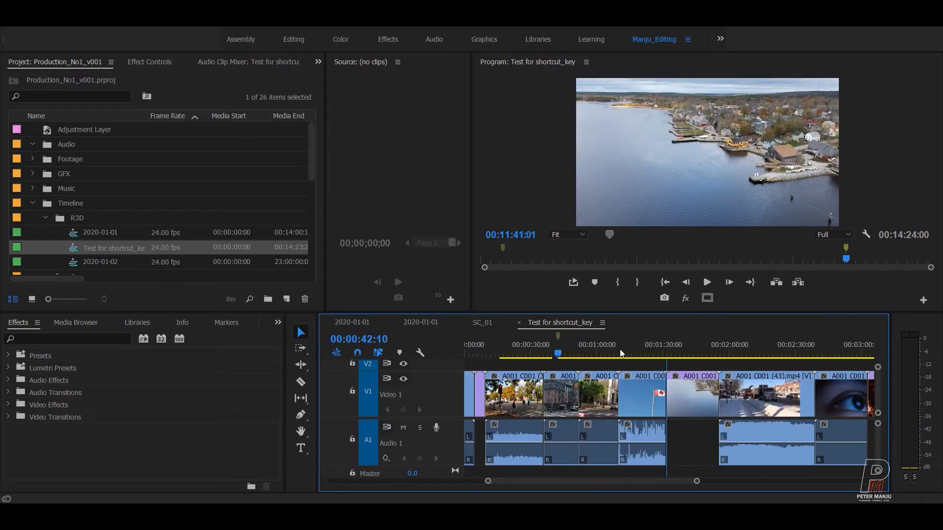
pyautogui.hotkey('ctrl', 'shift', 'm')
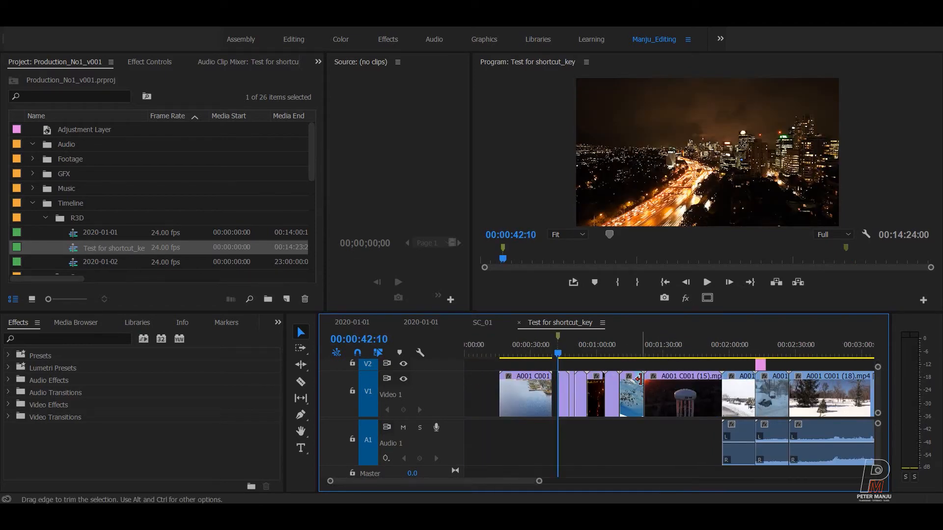
pyautogui.hotkey('shift', 'm')
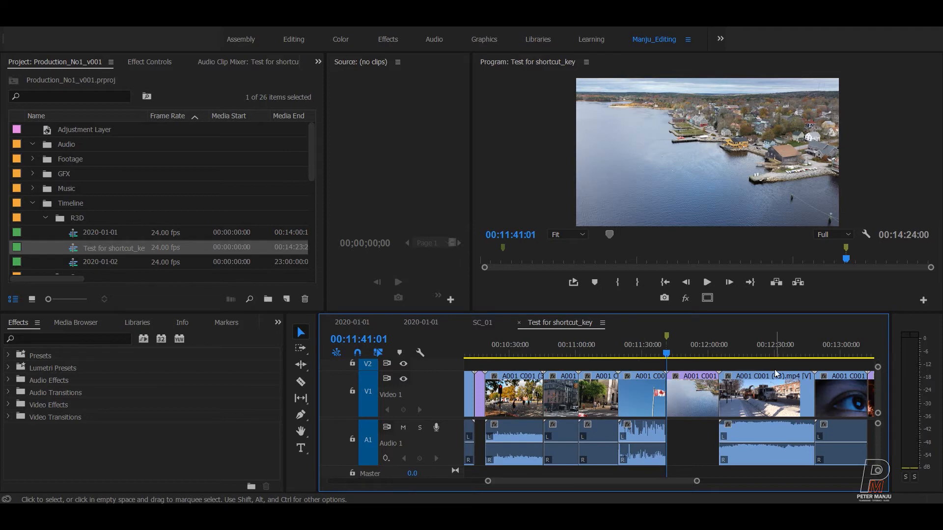
pyautogui.hotkey('ctrl', 'shift', 'm')
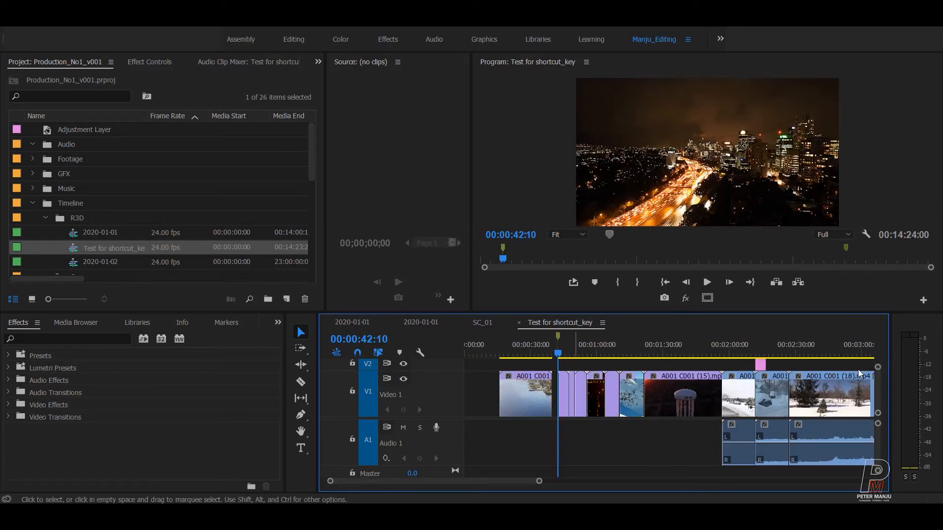
pyautogui.hotkey('shift', 'm')
pyautogui.hotkey('ctrl', 'shift', 'm')
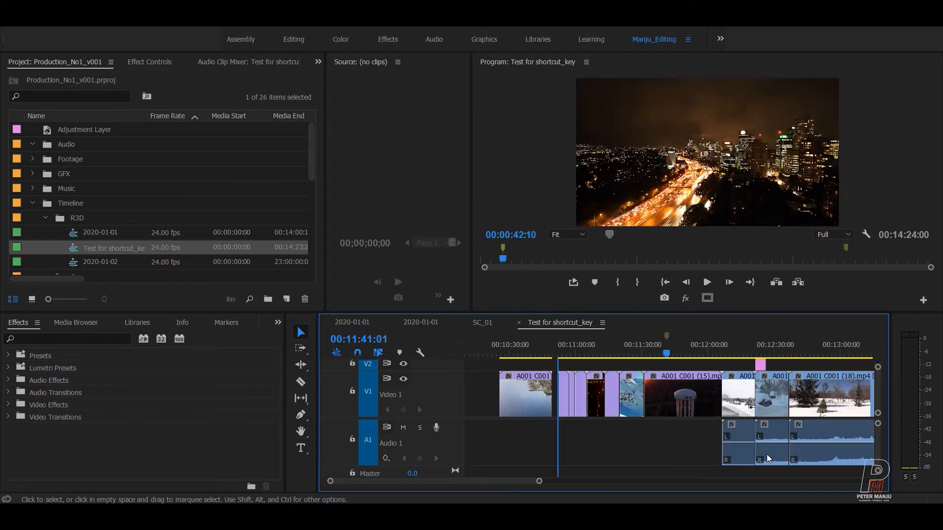
pyautogui.hotkey('shift', 'm')
pyautogui.hotkey('ctrl', 'shift', 'm')
# - Delete the sequence markers at 00:00:42:10 and 00:11:41:01
pyautogui.hotkey('ctrl', 'alt', 'm')
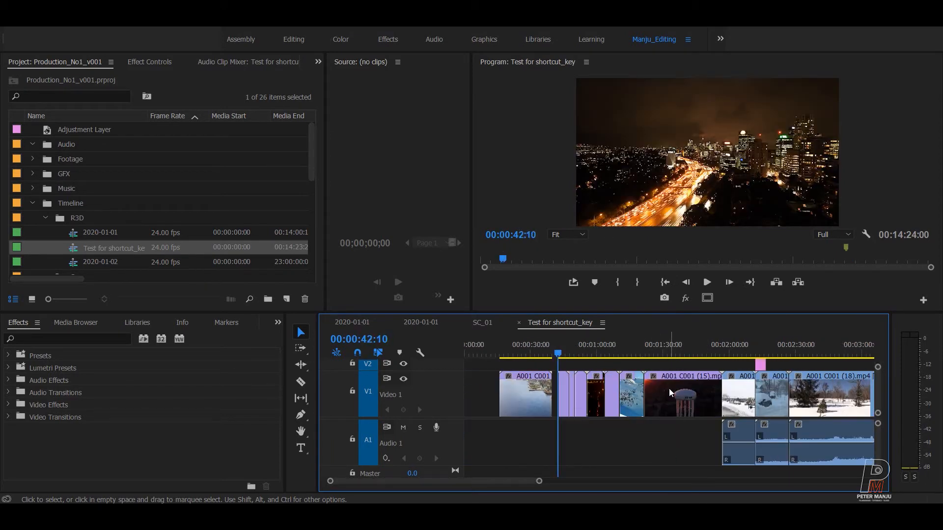
pyautogui.hotkey('shift', 'm')
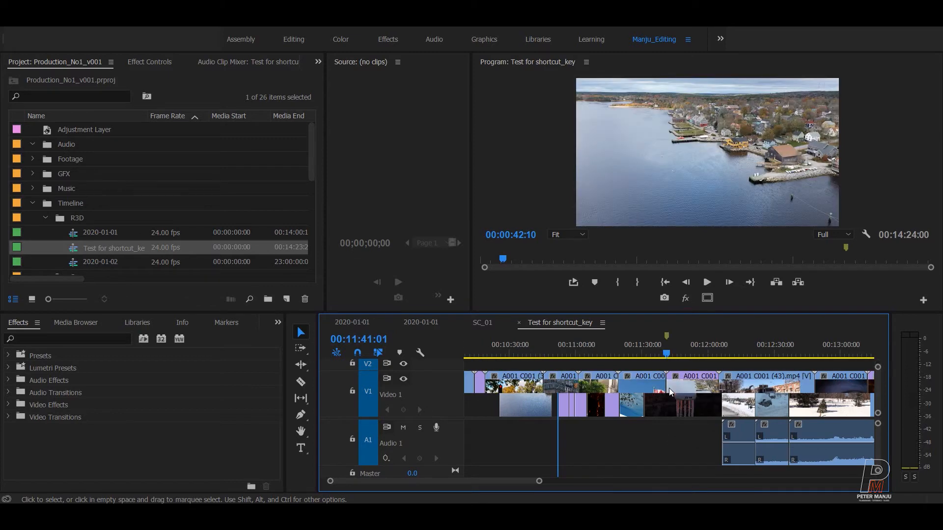
pyautogui.hotkey('ctrl', 'alt', 'm')
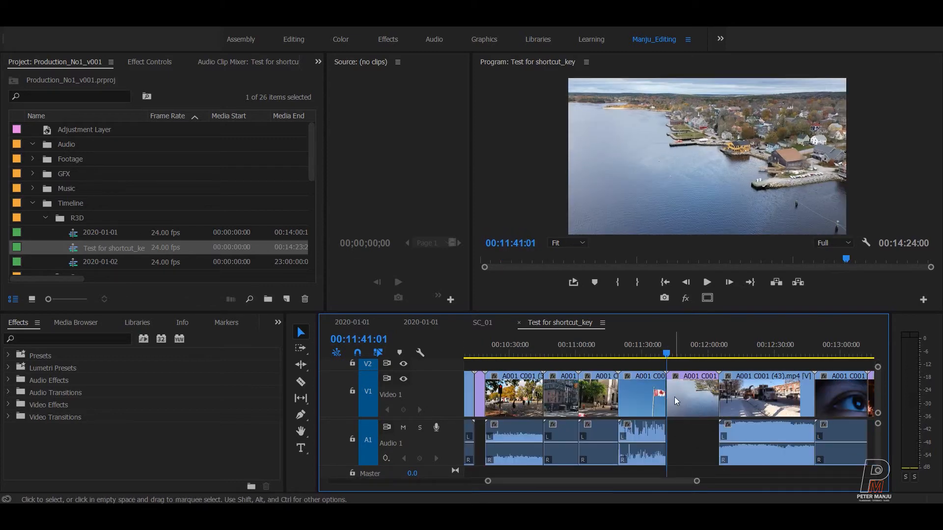
# - Add an orange comment marker at 00:11:49:16 named "rftert" with the comment "grgrrtet" and an extended duration
pyautogui.moveTo(639, 344); pyautogui.dragTo(685, 340)
pyautogui.press('m')
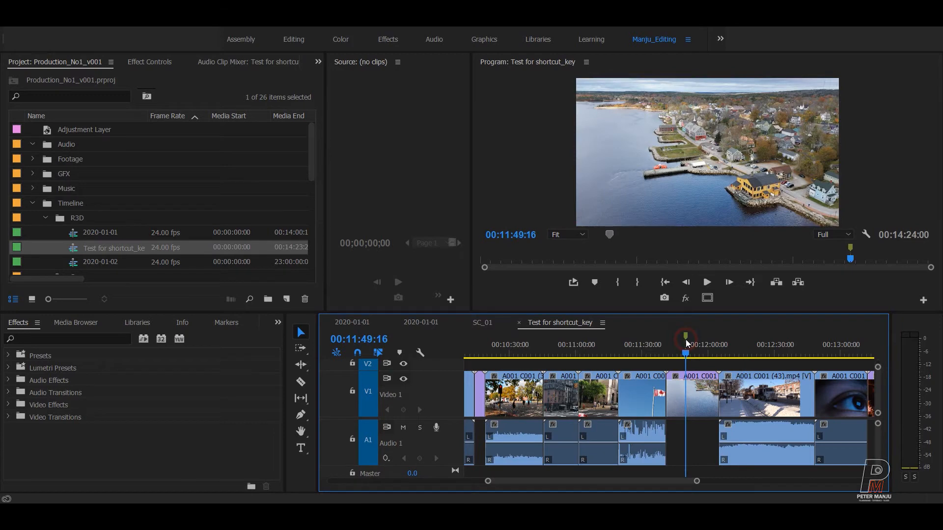
pyautogui.doubleClick(686, 339)
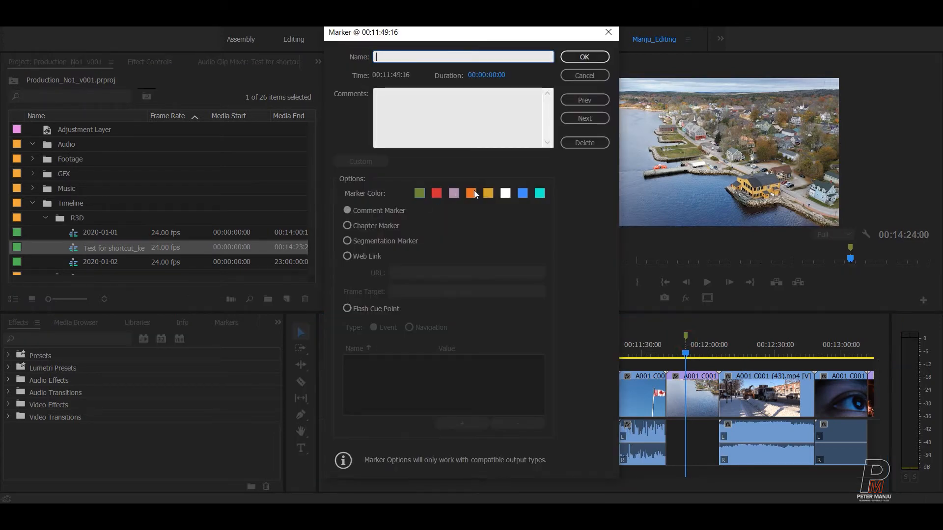
pyautogui.click(471, 193)
pyautogui.click(391, 57)
pyautogui.write('rftert')
pyautogui.click(406, 107)
pyautogui.write('grgrrtet')
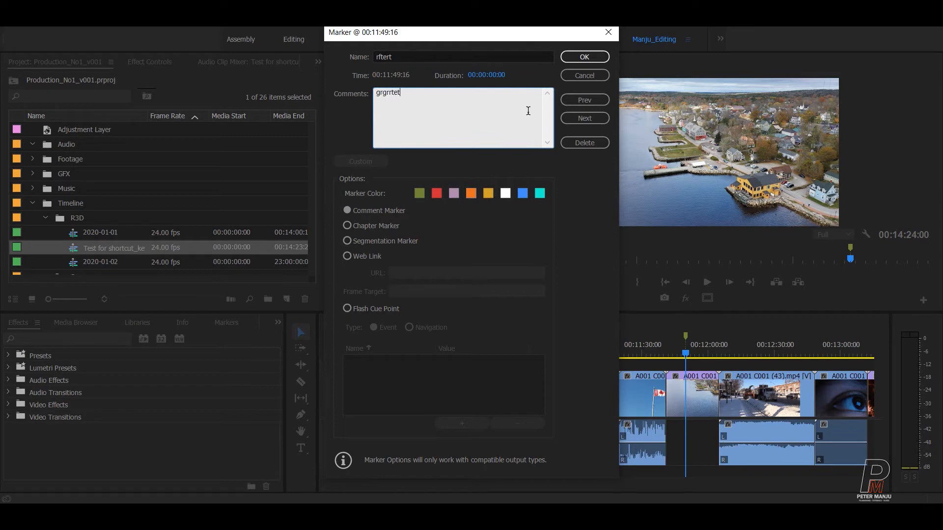
pyautogui.moveTo(500, 75); pyautogui.dragTo(512, 74)
pyautogui.click(584, 57)
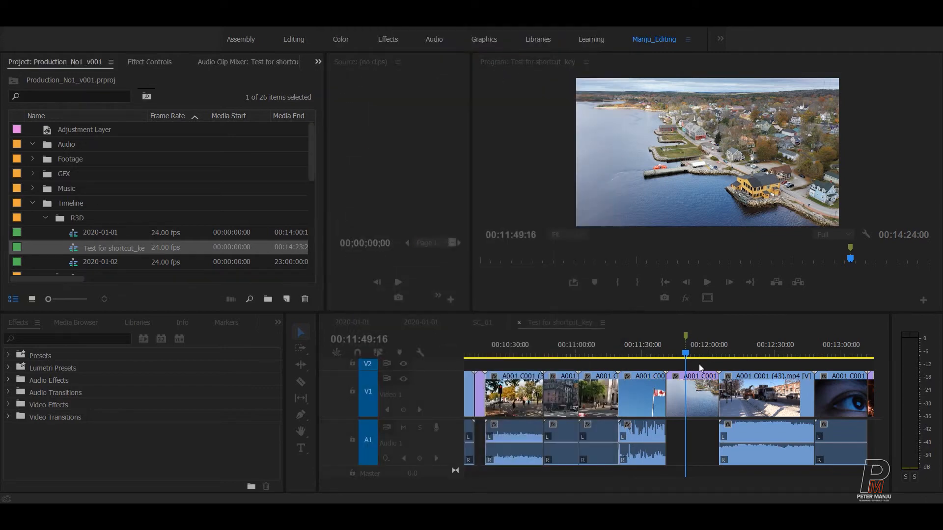
# - Stretch the rftert marker across the coastal-town clip, starting at 00:11:41:01, and undo the last shift of the marker
pyautogui.click(689, 334)
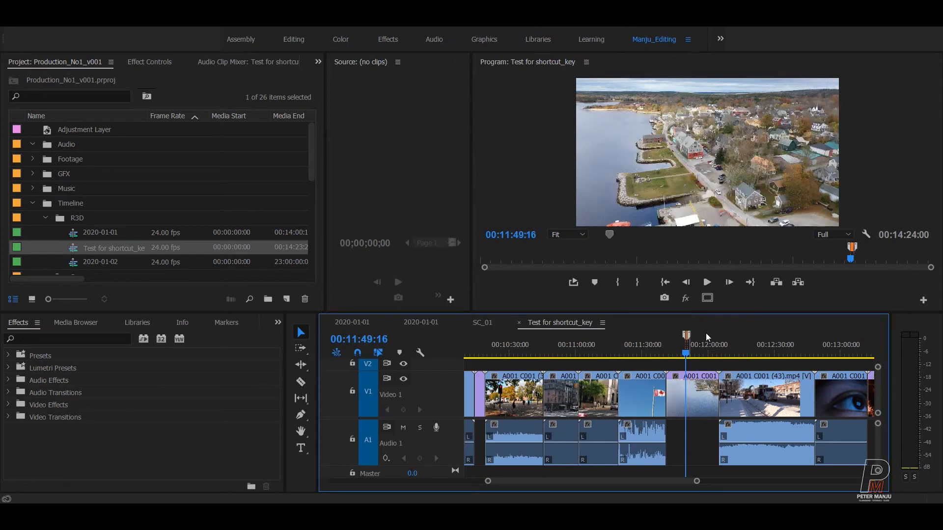
pyautogui.moveTo(711, 334)
pyautogui.mouseDown()
pyautogui.moveTo(720, 334)
pyautogui.moveTo(666, 336)
pyautogui.mouseUp()
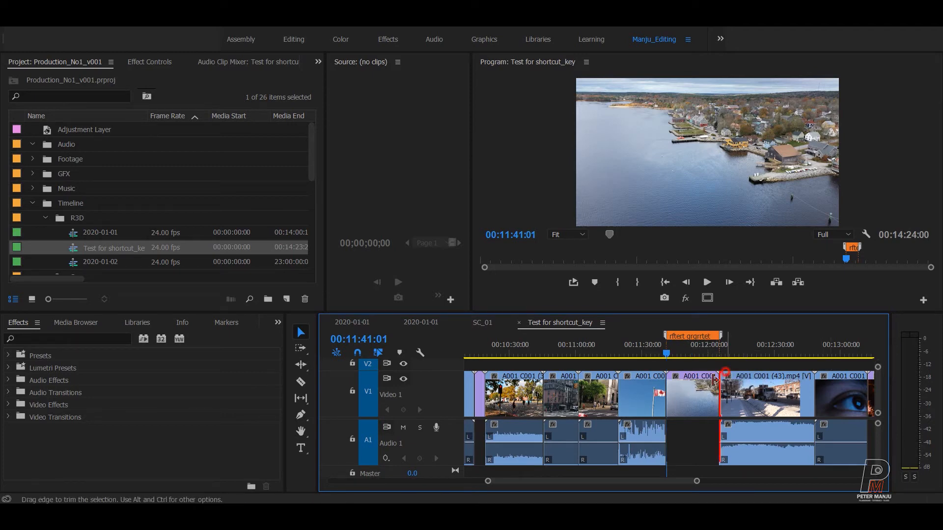
pyautogui.moveTo(700, 336); pyautogui.dragTo(687, 337)
pyautogui.hotkey('ctrl', 'z')
pyautogui.hotkey('ctrl', 'shift', 'z')
pyautogui.hotkey('ctrl', 'z')
# - Delete the rftert marker from the sequence
pyautogui.doubleClick(686, 337)
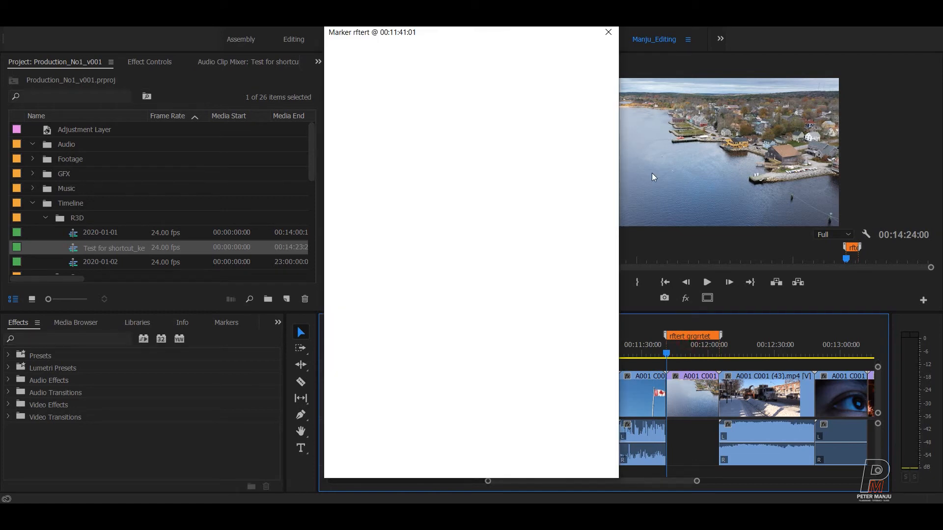
pyautogui.click(580, 144)
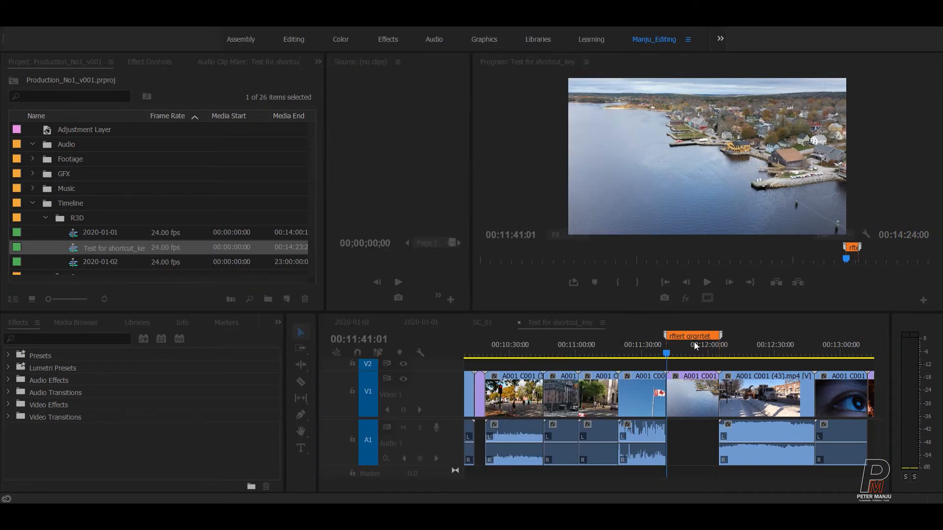
# - Open the coastal-town clip A001 C001 (42) in the Source Monitor and add a clip marker at 00:00:04:16
pyautogui.click(691, 396)
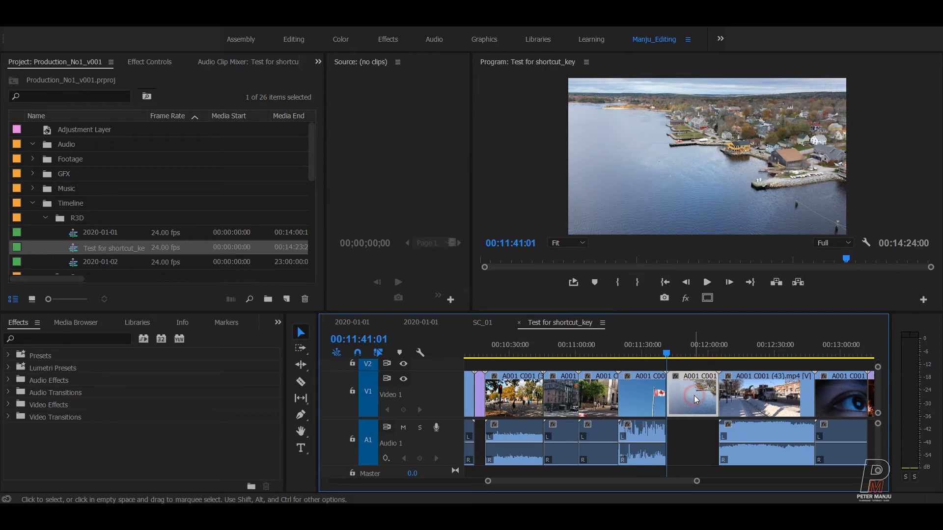
pyautogui.doubleClick(694, 396)
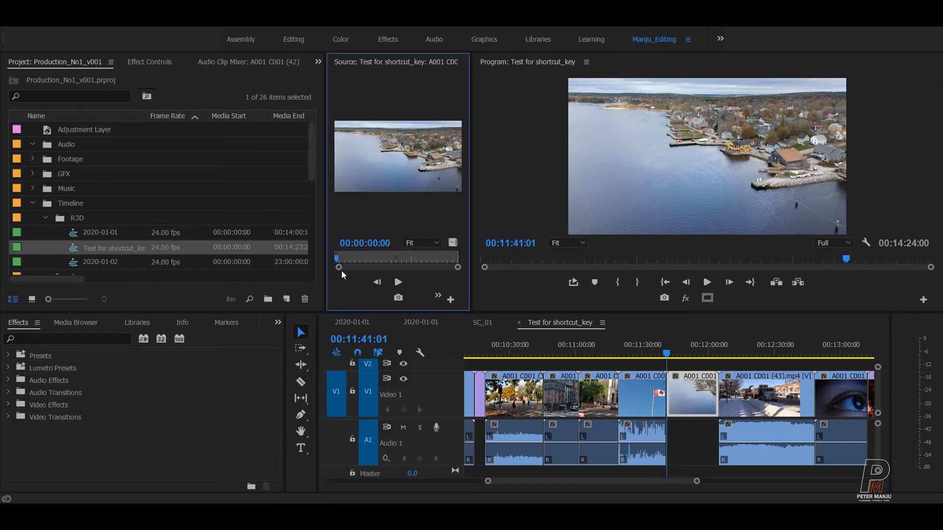
pyautogui.moveTo(353, 261); pyautogui.dragTo(361, 257)
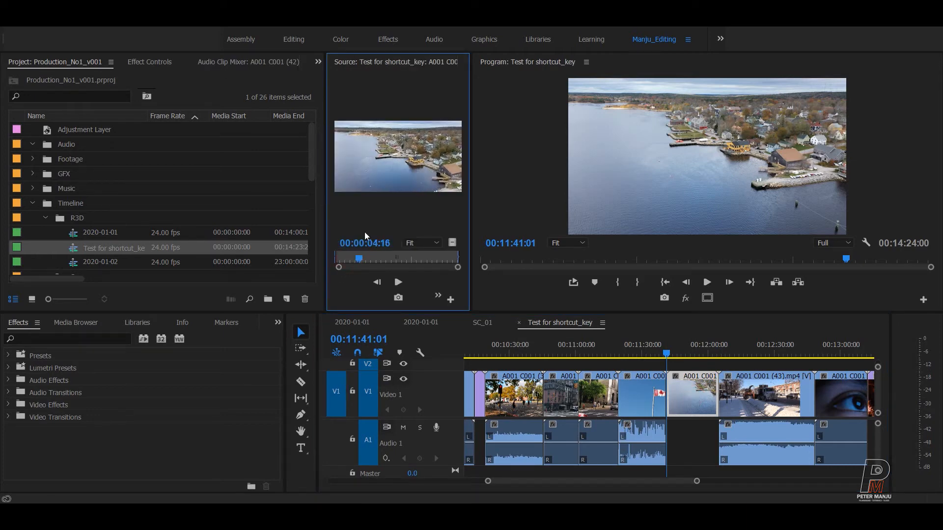
pyautogui.press('m')
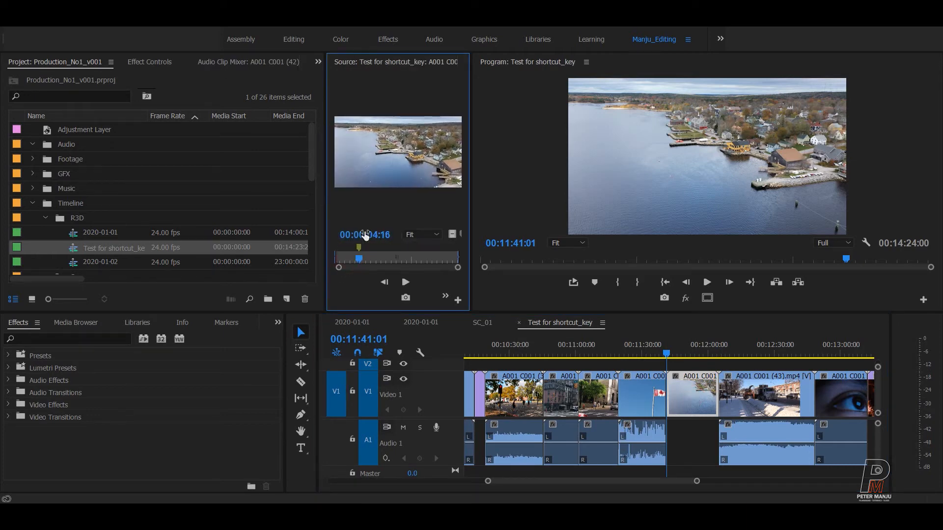
# - Name the coastal-town clip's marker RAIN EFFECT and enter the comment DFSDFFDSDF
pyautogui.click(695, 413)
pyautogui.press('=')
pyautogui.press('=')
pyautogui.press('=')
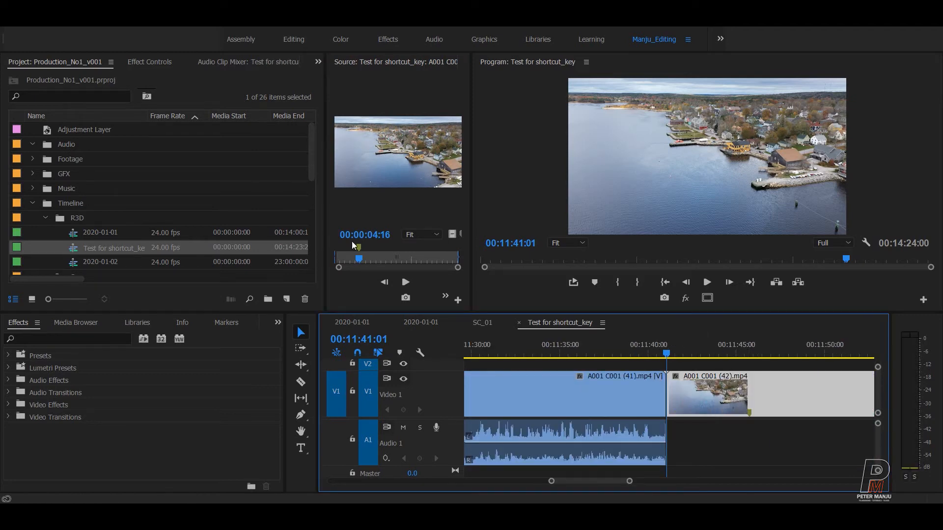
pyautogui.doubleClick(359, 248)
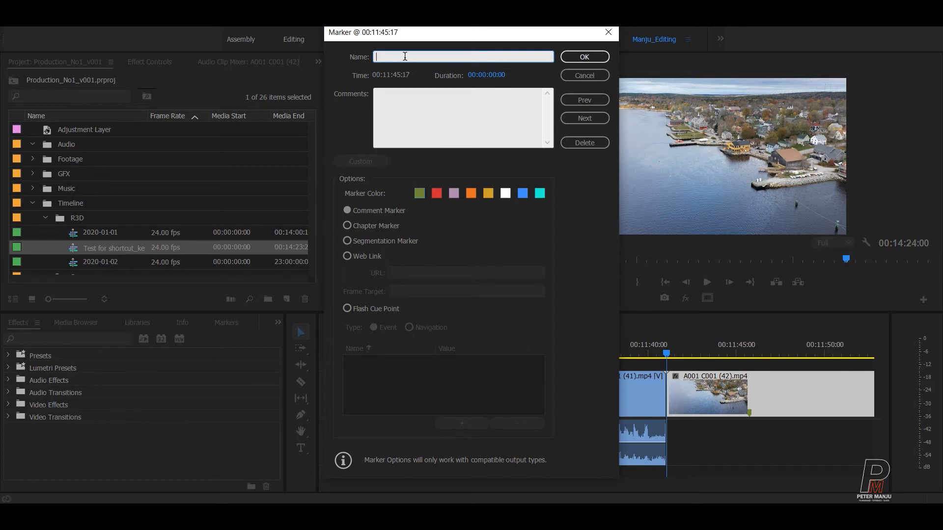
pyautogui.write('rA')
pyautogui.click(380, 56)
pyautogui.press('BackSpace')
pyautogui.write('RAIN EFFECT')
pyautogui.click(431, 61)
pyautogui.click(421, 129)
pyautogui.write('DFSDFFDSDF')
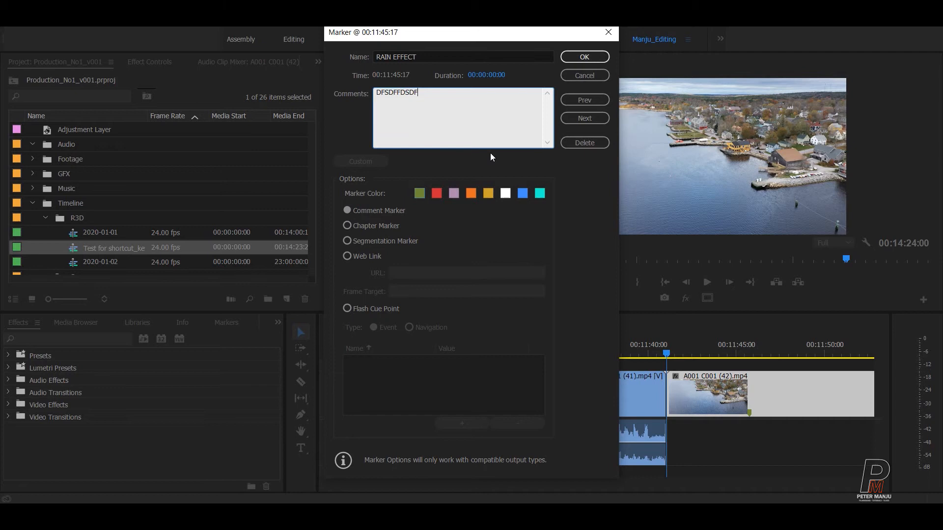
# - Colour the RAIN EFFECT clip marker orange and extend its duration to about 00:00:16:16
pyautogui.click(472, 195)
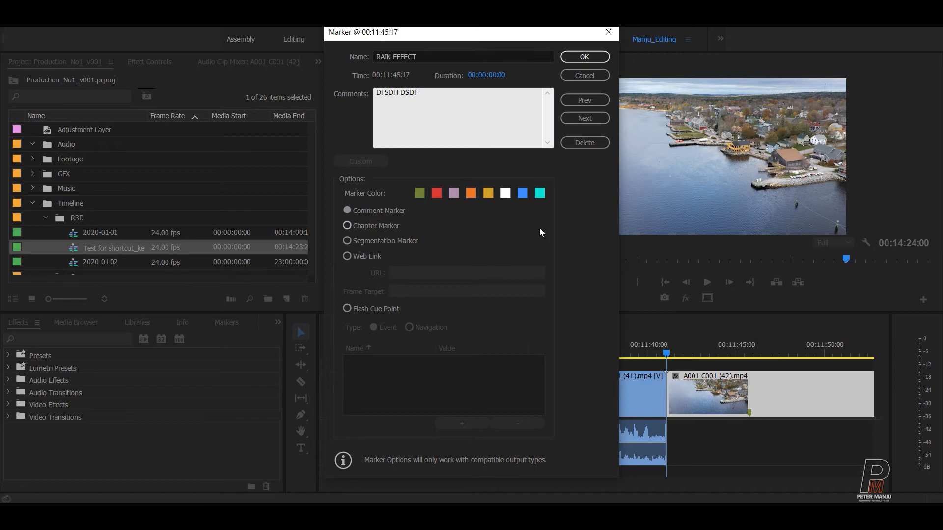
pyautogui.click(500, 77)
pyautogui.moveTo(500, 77); pyautogui.dragTo(511, 78)
pyautogui.click(583, 57)
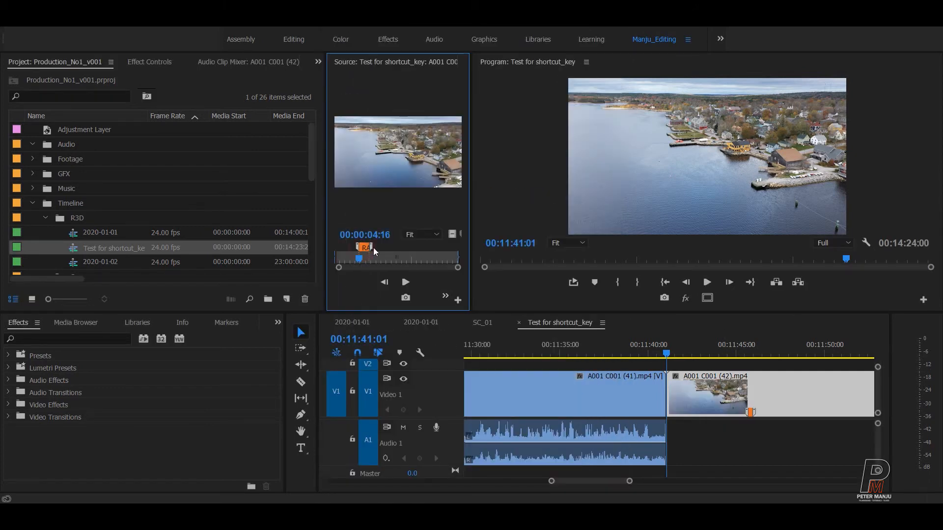
pyautogui.moveTo(407, 248); pyautogui.dragTo(445, 248)
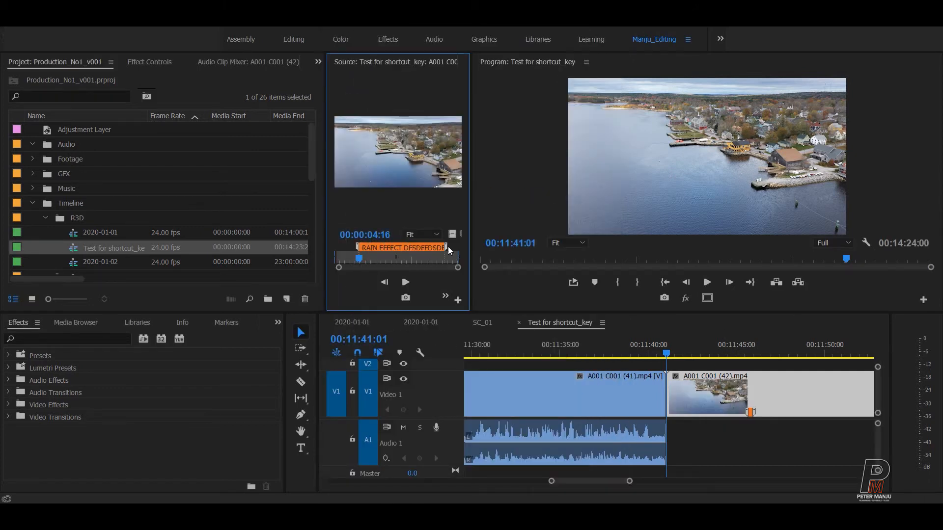
# - Examine the whole RAIN EFFECT marker on the coastal-town clip in the timeline
pyautogui.click(759, 431)
pyautogui.press('-')
pyautogui.press('-')
pyautogui.press('=')
pyautogui.click(762, 432)
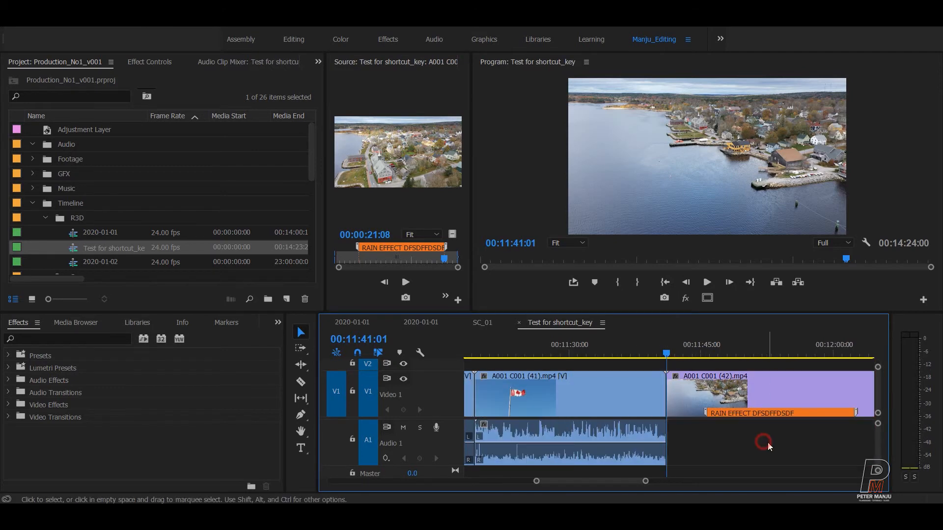
pyautogui.scroll(-3, 829, 478)
pyautogui.scroll(-1, 829, 478)
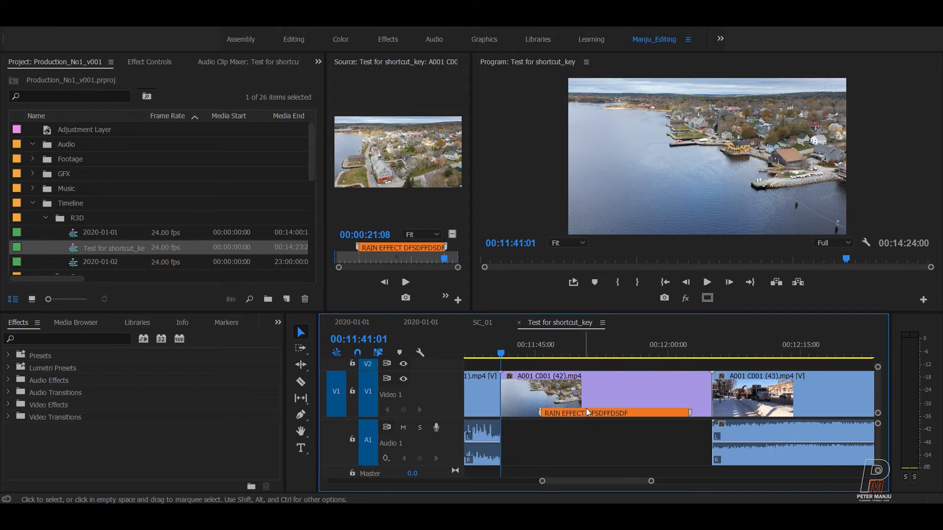
pyautogui.click(588, 388)
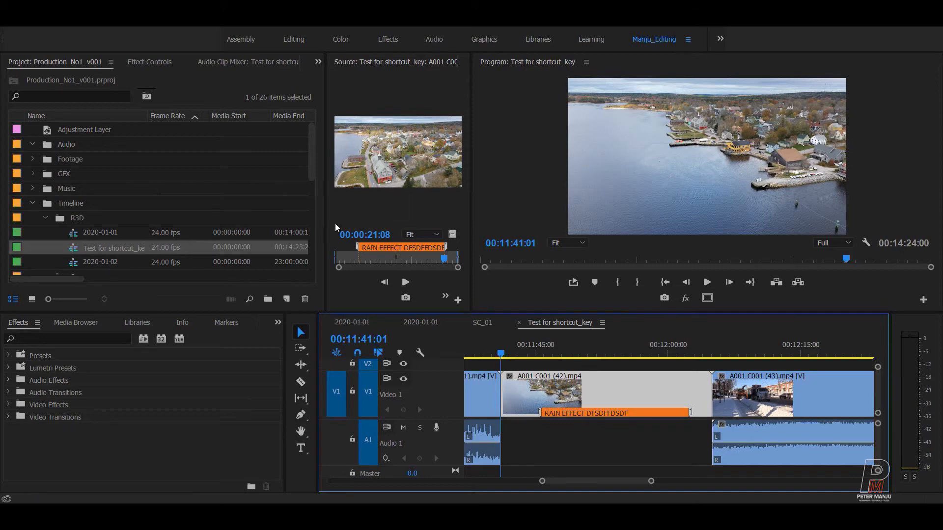
# - Compare how the RAIN EFFECT marker displays at overview and closer timeline zoom levels
pyautogui.click(610, 442)
pyautogui.press('-')
pyautogui.press('-')
pyautogui.press('-')
pyautogui.press('-')
pyautogui.press('-')
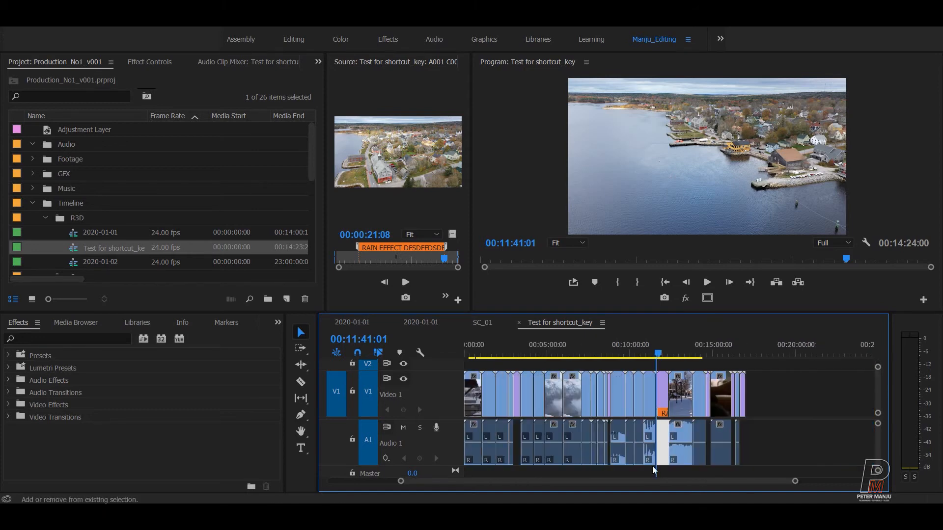
pyautogui.click(766, 428)
pyautogui.press('=')
pyautogui.press('=')
pyautogui.press('=')
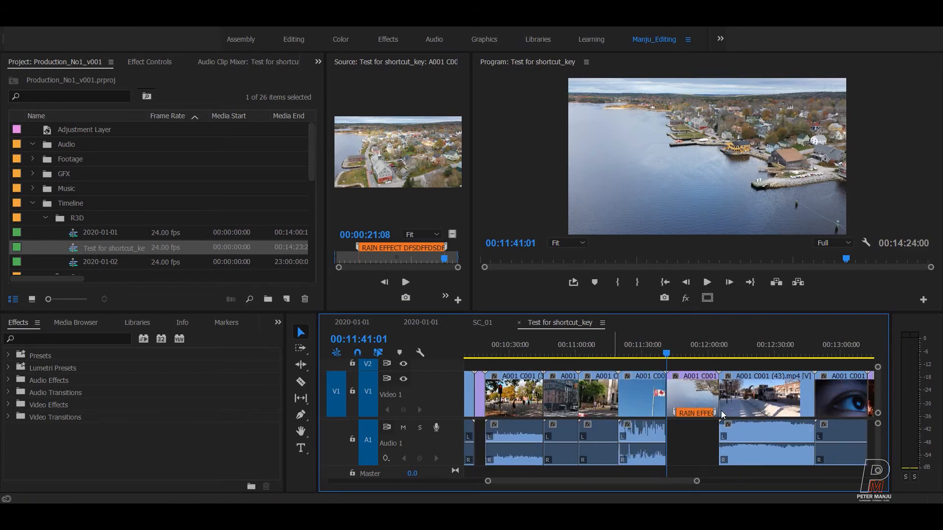
pyautogui.scroll(-1, 718, 451)
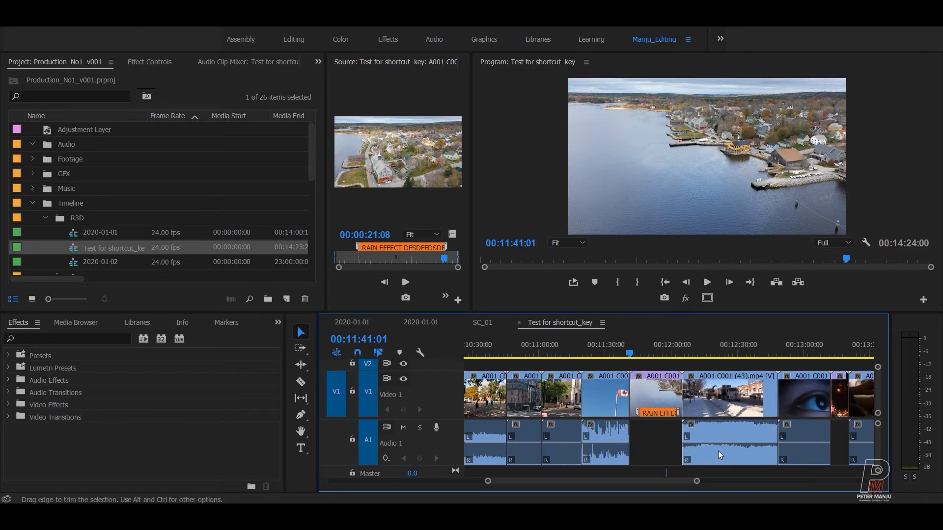
pyautogui.scroll(-1, 718, 451)
# - Place the playhead at 00:11:51:12 inside the marked part of the coastal-town clip and view it among its neighbouring clips
pyautogui.click(631, 345)
pyautogui.press('=')
pyautogui.press('=')
pyautogui.press('=')
pyautogui.press('=')
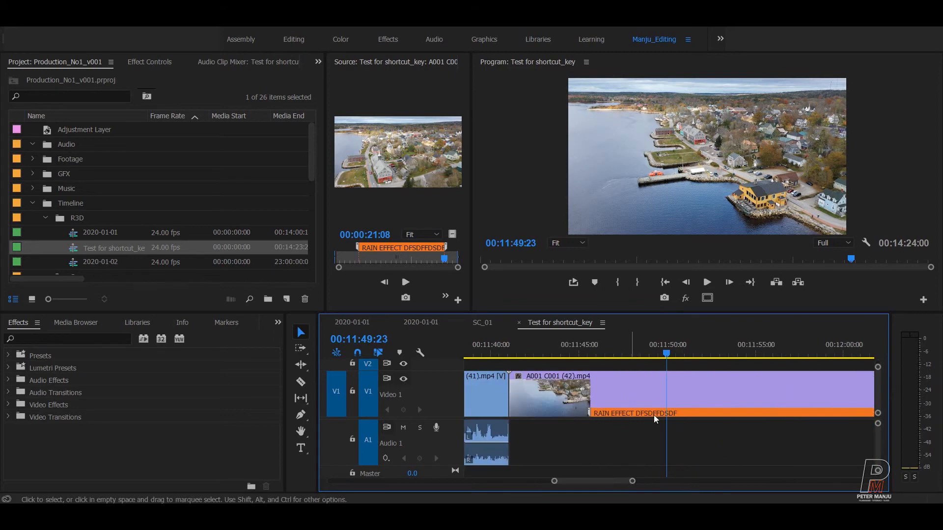
pyautogui.scroll(-1, 695, 420)
pyautogui.click(619, 354)
pyautogui.moveTo(670, 355); pyautogui.dragTo(639, 362)
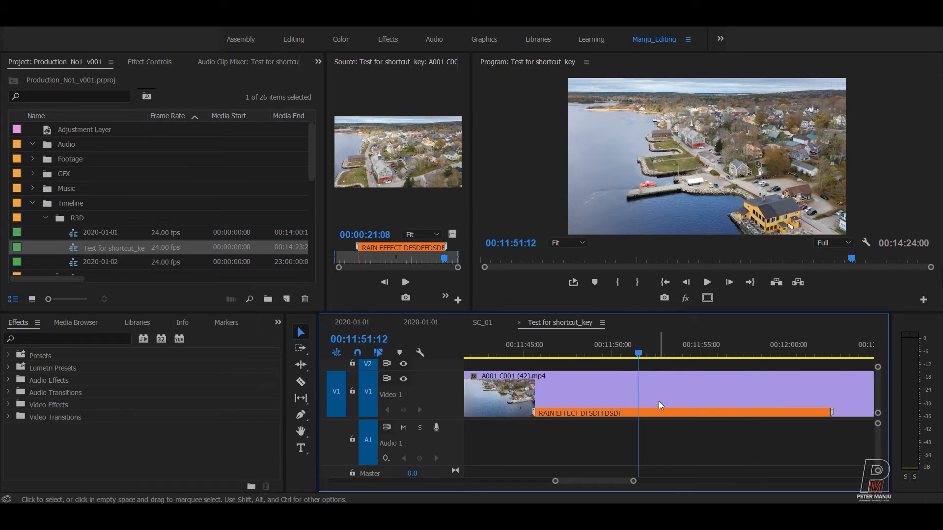
pyautogui.press('-')
pyautogui.press('-')
pyautogui.press('-')
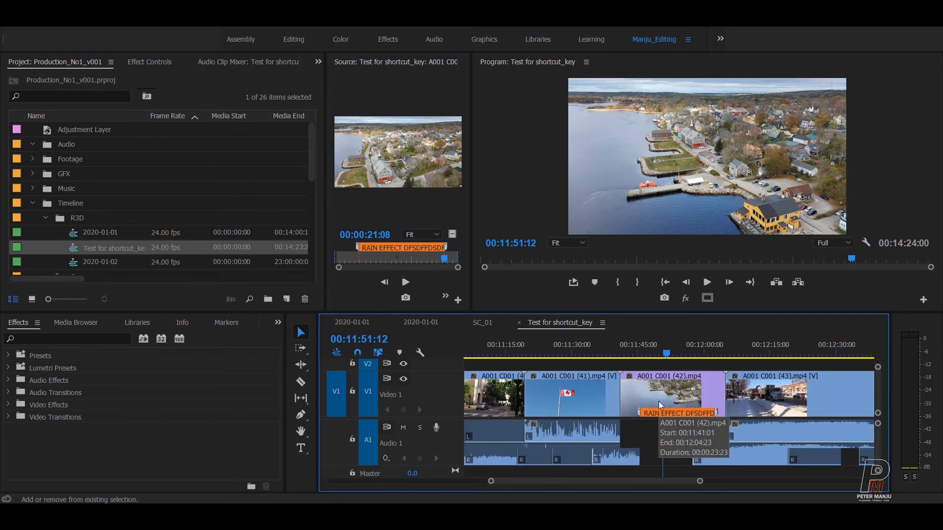
# - Open the coastal-town clip in the Source Monitor, delete its RAIN EFFECT marker and save the project
pyautogui.click(687, 412)
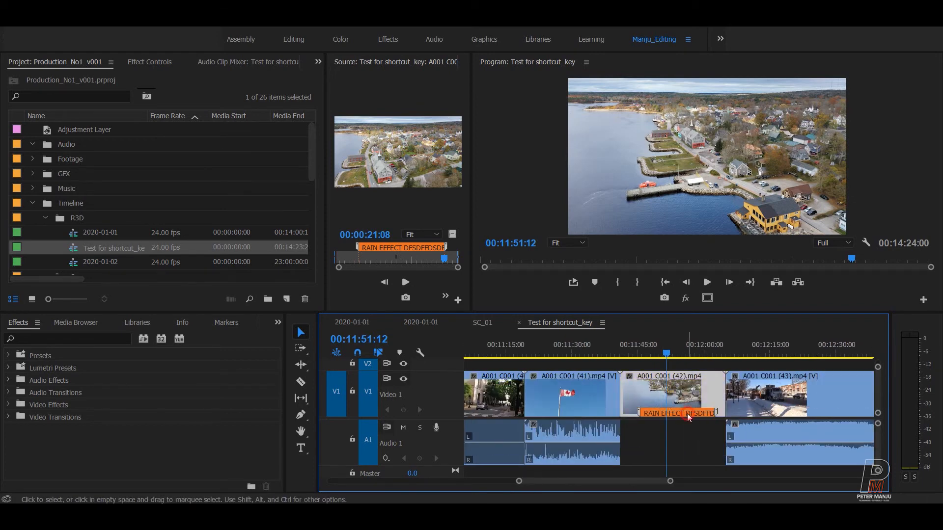
pyautogui.doubleClick(687, 414)
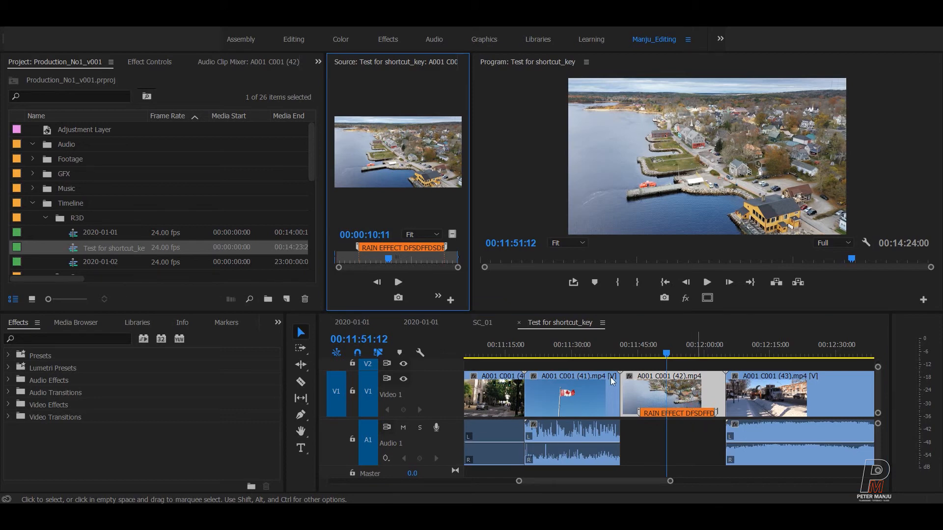
pyautogui.doubleClick(385, 248)
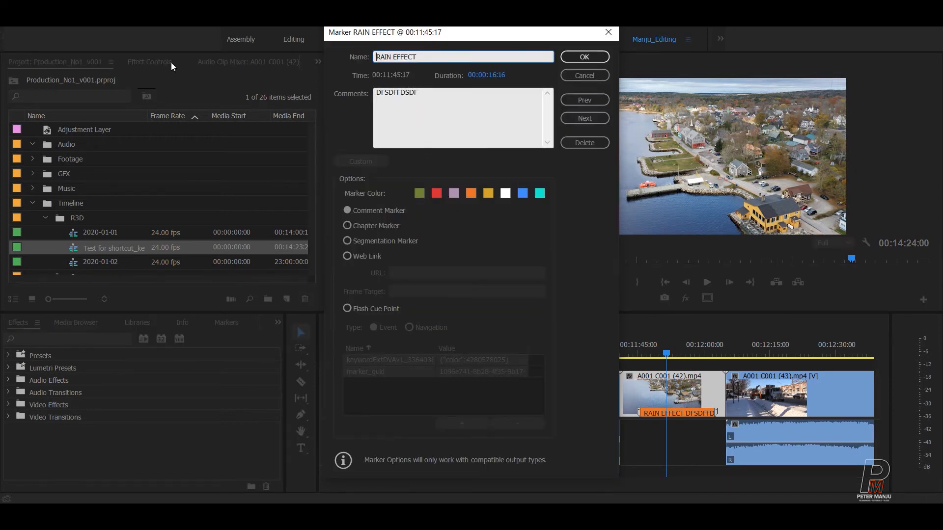
pyautogui.click(596, 145)
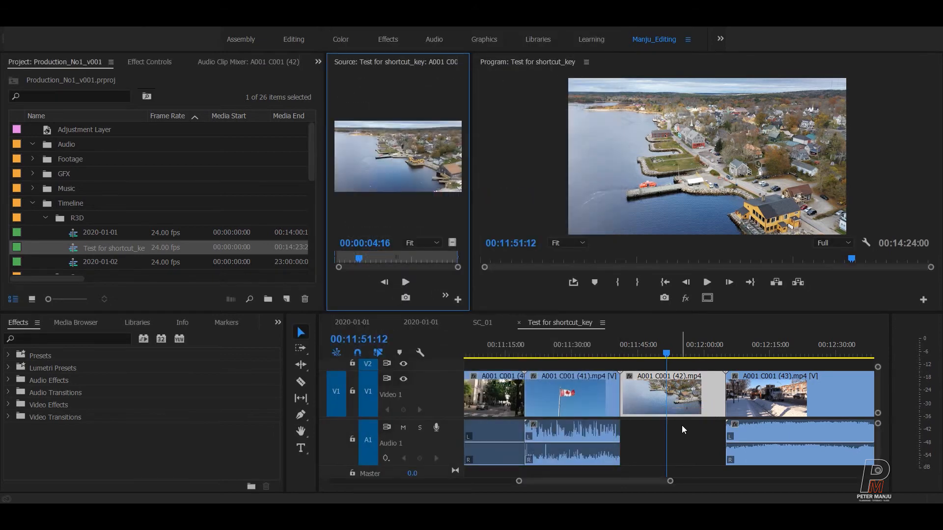
pyautogui.click(692, 451)
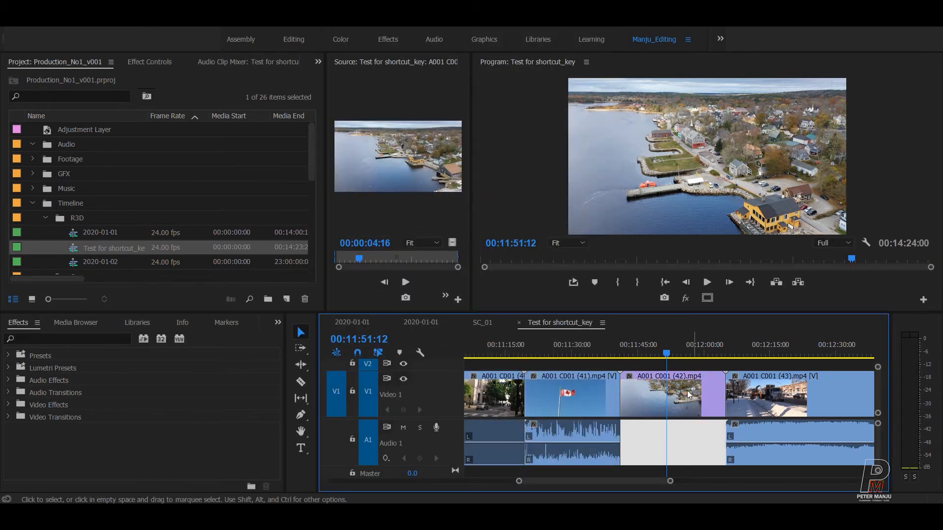
pyautogui.hotkey('ctrl', 's')
# - Maximize the timeline panel and nudge the coastal-town clip up and down between video tracks, leaving it on V2
pyautogui.click(682, 453)
pyautogui.press('`')
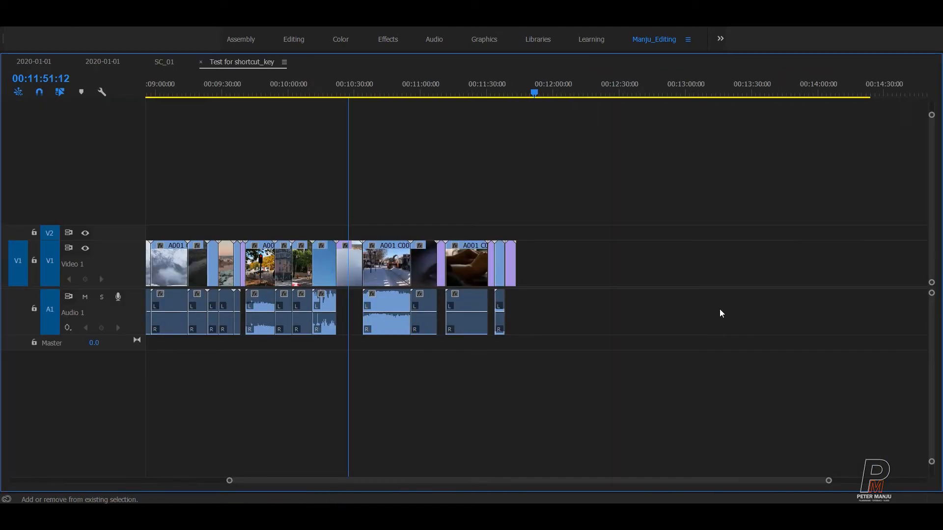
pyautogui.keyDown('shift'); pyautogui.click(542, 267); pyautogui.keyUp('shift')
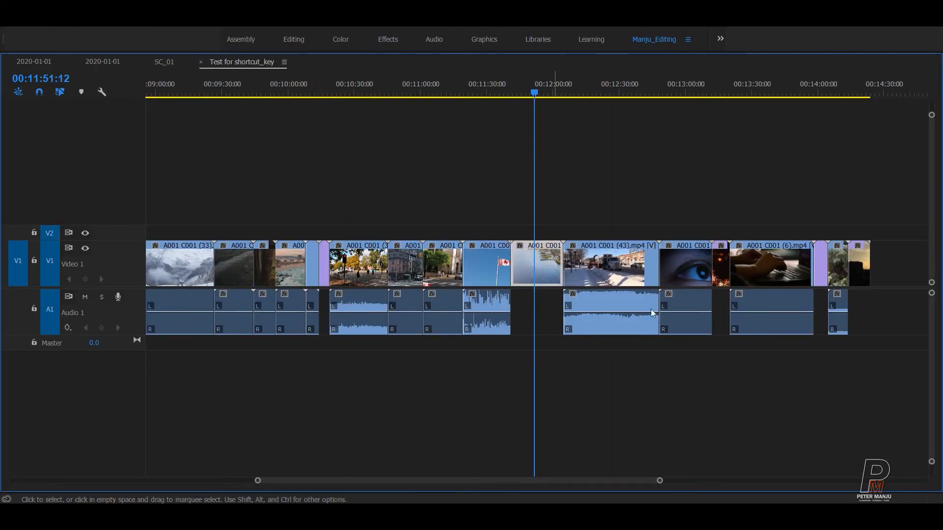
pyautogui.hotkey('alt', 'Up')
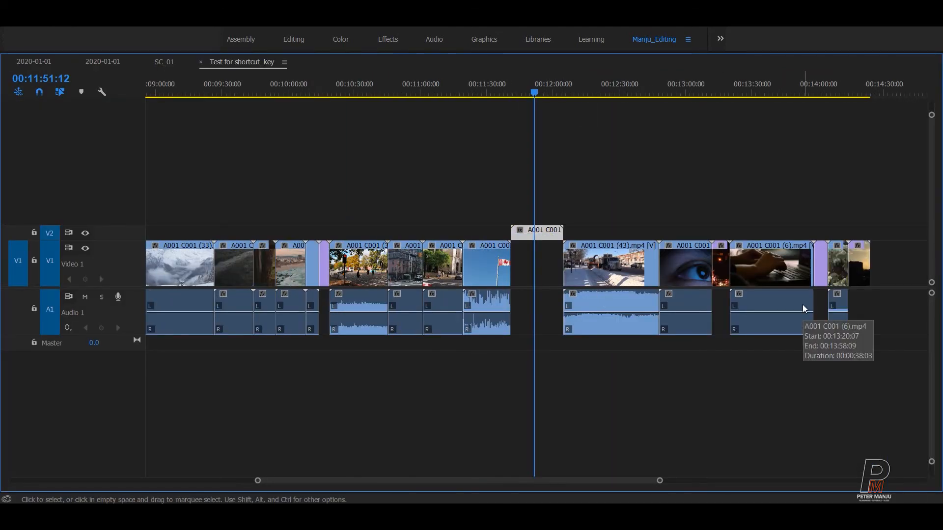
pyautogui.hotkey('alt', 'Up')
pyautogui.hotkey('alt', 'Down')
pyautogui.hotkey('alt', 'Down')
pyautogui.hotkey('alt', 'Up')
pyautogui.hotkey('alt', 'Up')
pyautogui.hotkey('alt', 'Down')
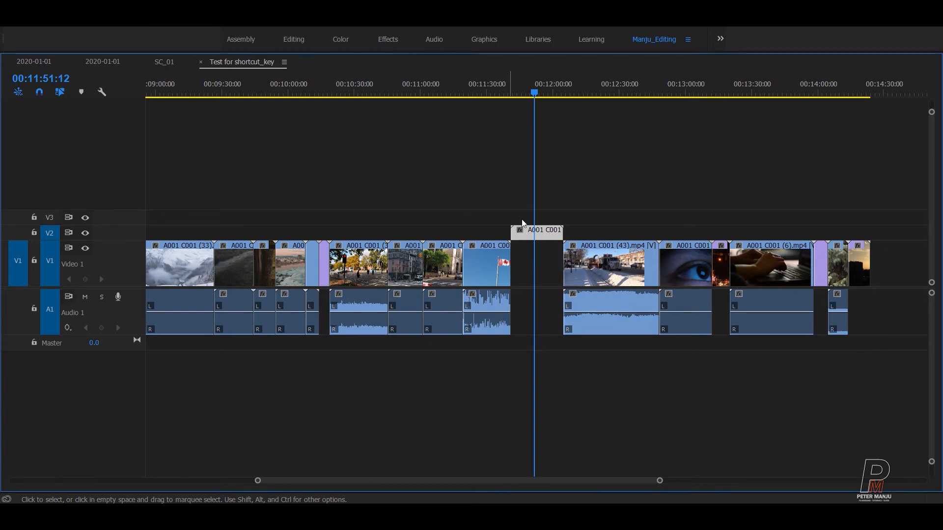
# - Try moving the coastal-town clip along V2 above A001 C001 (43) and down onto V1, and undo both moves
pyautogui.moveTo(534, 235); pyautogui.dragTo(586, 235)
pyautogui.hotkey('alt', 'Down')
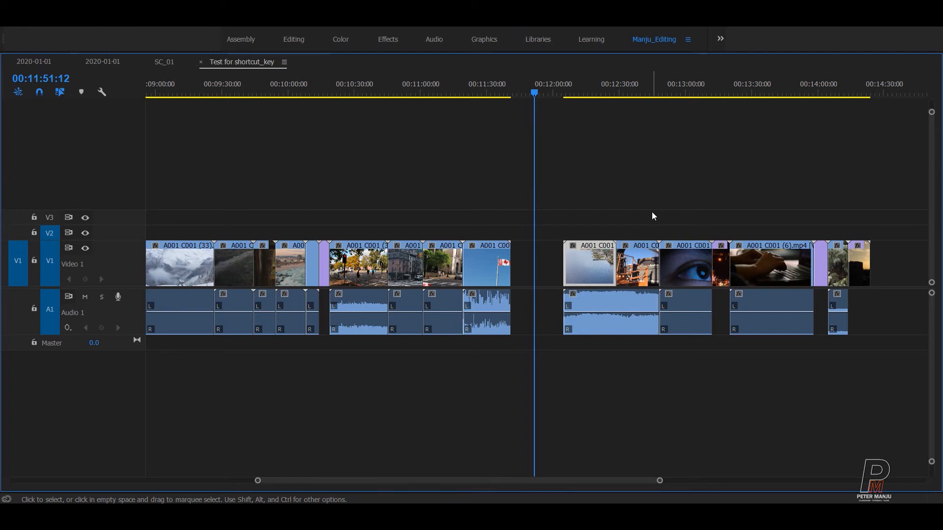
pyautogui.hotkey('ctrl', 'z')
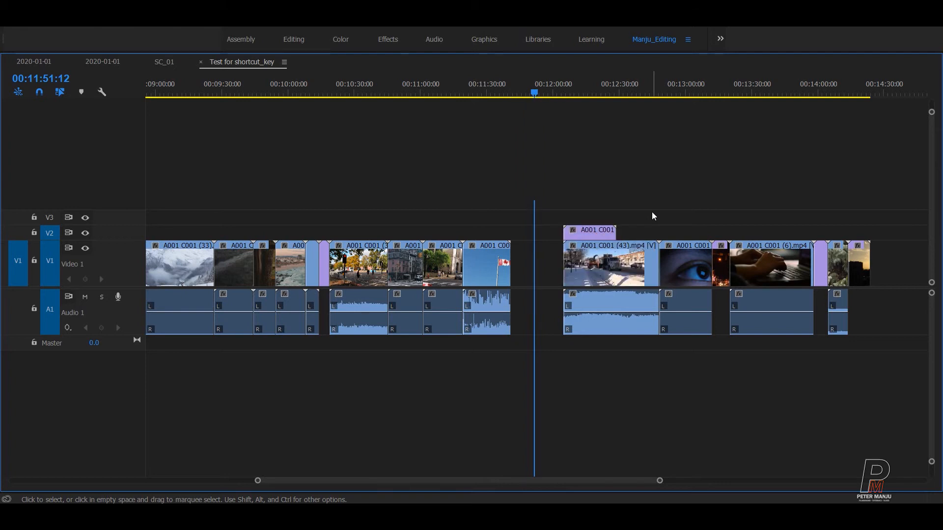
pyautogui.hotkey('ctrl', 'z')
# - Restore the regular panel layout and move the coastal-town clip from V2 down to V1
pyautogui.click(652, 212)
pyautogui.press('-')
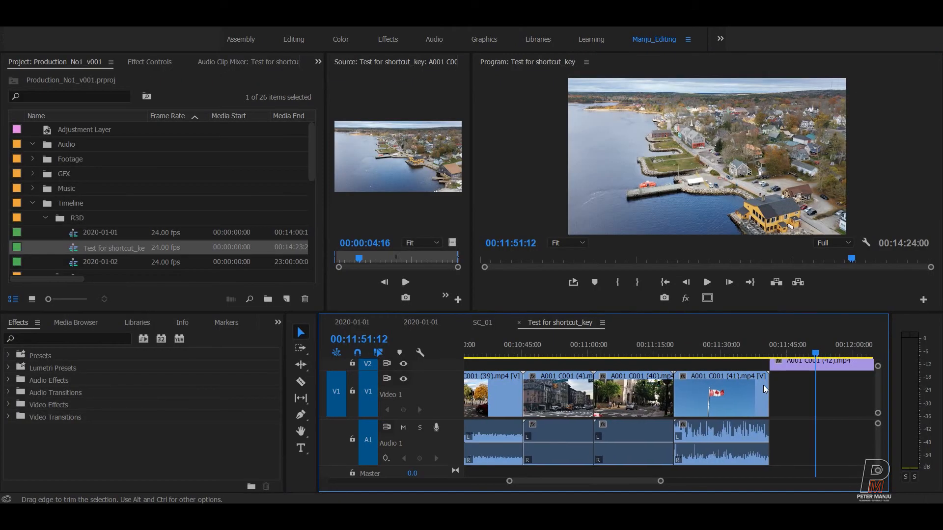
pyautogui.hscroll(3, 763, 385)
pyautogui.click(731, 368)
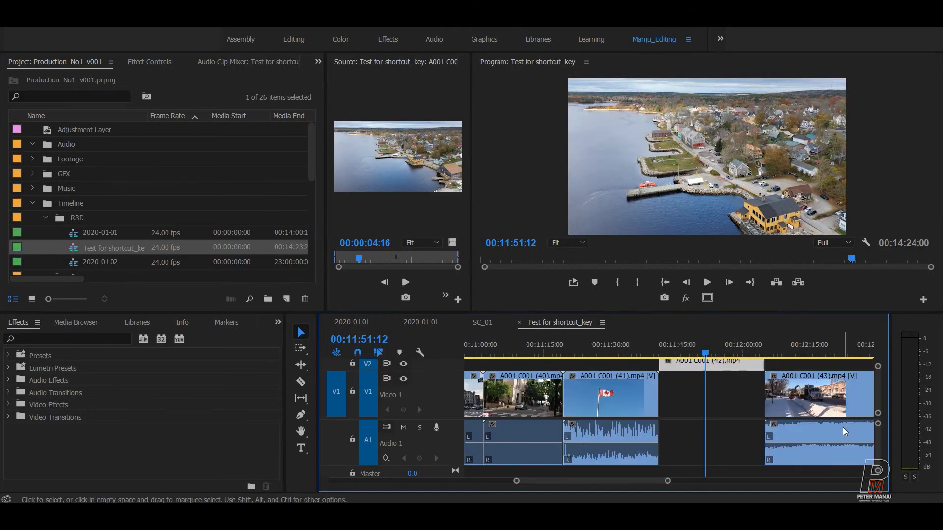
pyautogui.hotkey('alt', 'Down')
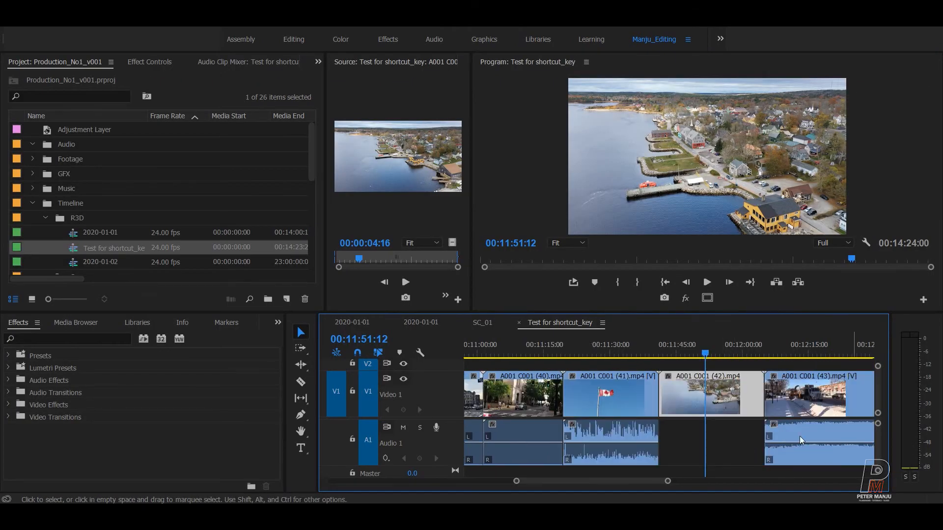
# - Rate-stretch the end of the coastal-town clip back to 00:11:51:12 and play the sped-up result from 00:11:36:12
pyautogui.press('r')
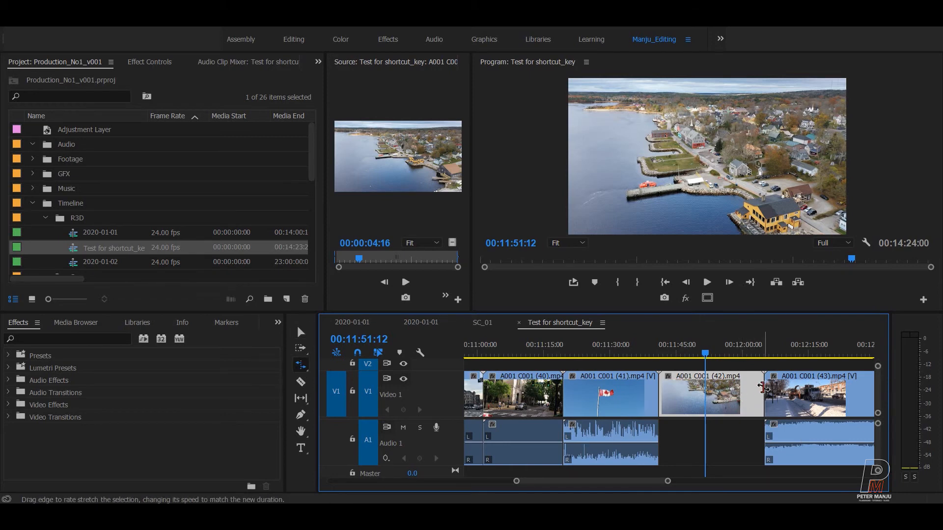
pyautogui.moveTo(759, 386); pyautogui.dragTo(703, 380)
pyautogui.moveTo(707, 403); pyautogui.dragTo(705, 403)
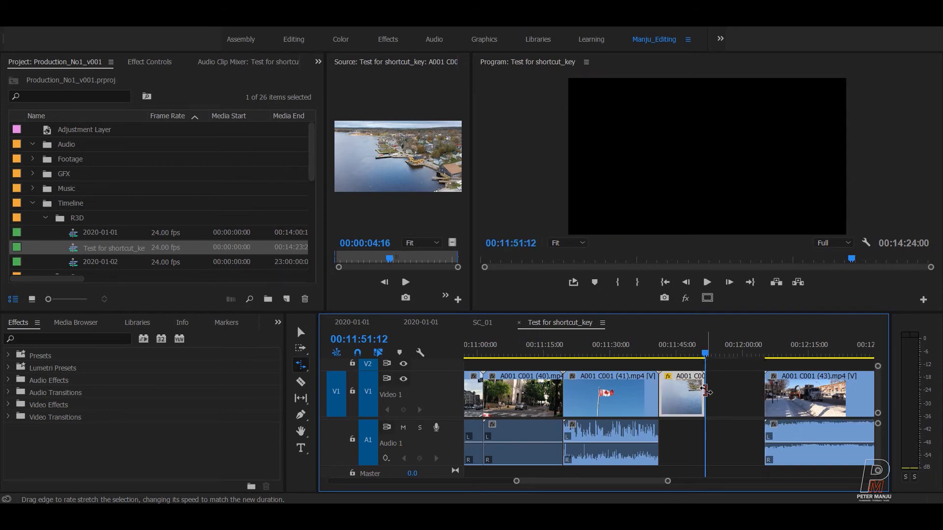
pyautogui.moveTo(684, 348); pyautogui.dragTo(640, 348)
pyautogui.press('space')
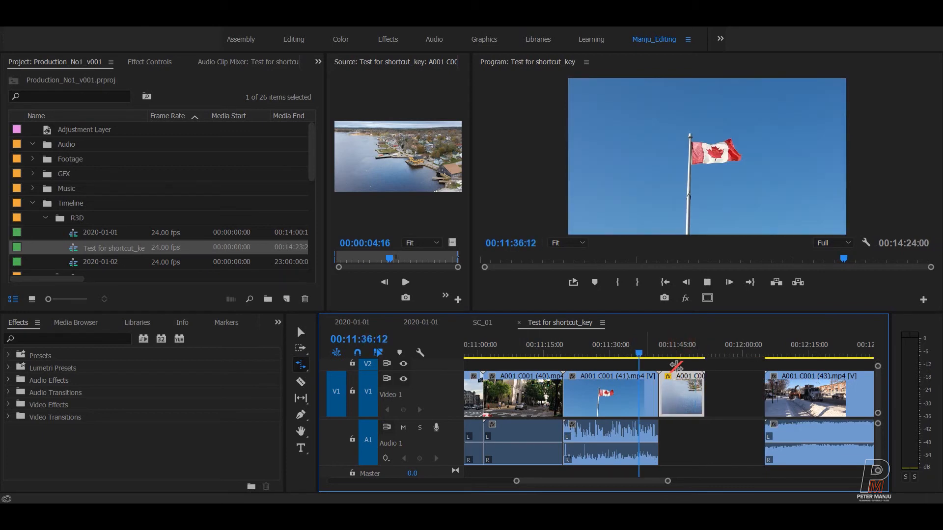
pyautogui.click(671, 353)
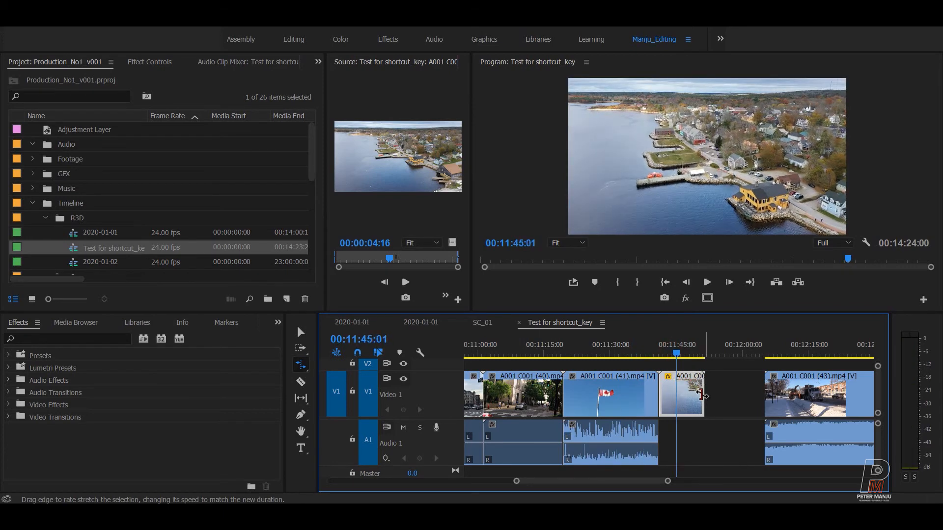
# - Rate-stretch the coastal-town clip shorter so it ends at about 00:11:43, and play it from its start
pyautogui.moveTo(704, 396); pyautogui.dragTo(669, 400)
pyautogui.click(660, 357)
pyautogui.press('space')
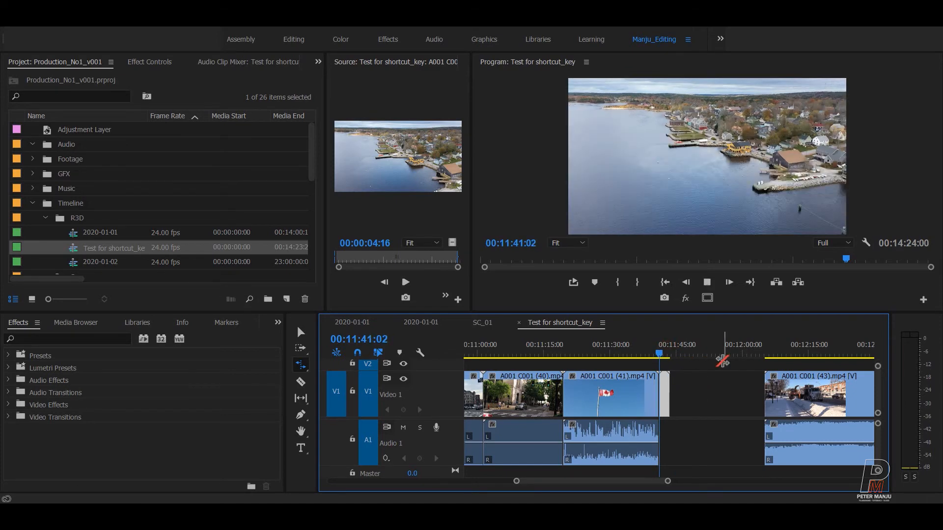
pyautogui.press('space')
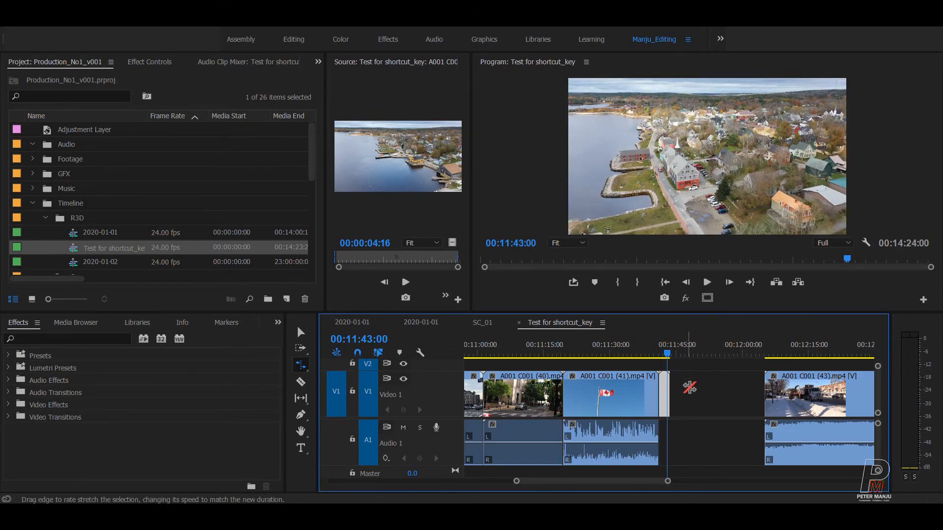
# - Undo the rate stretches on the coastal-town clip on V1 and switch back to the Selection tool
pyautogui.hotkey('ctrl', 'z')
pyautogui.hotkey('ctrl', 'z')
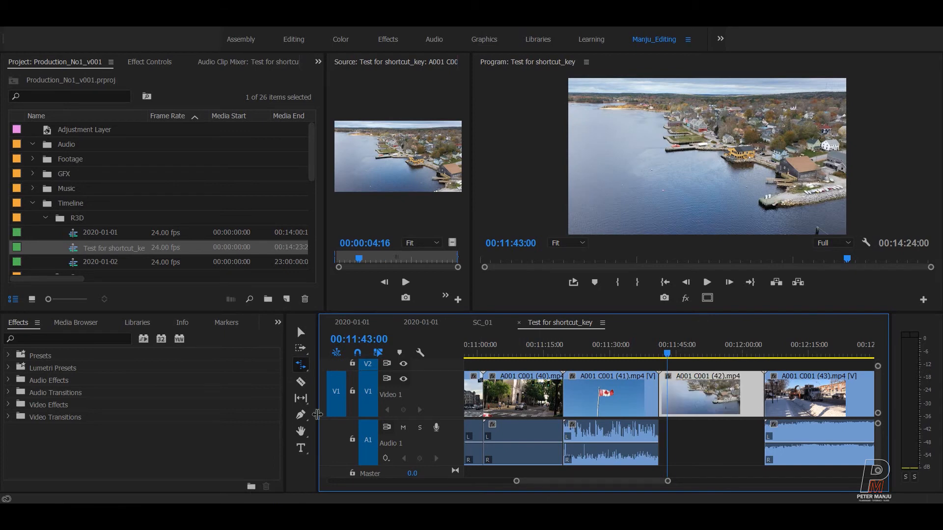
pyautogui.press('v')
pyautogui.hotkey('ctrl', 'z')
pyautogui.hotkey('ctrl', 'z')
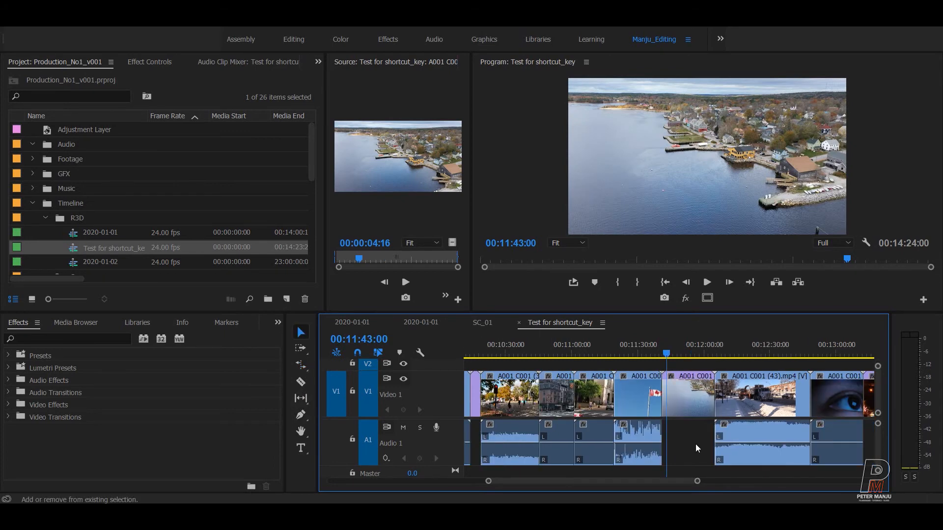
pyautogui.hotkey('ctrl', 'z')
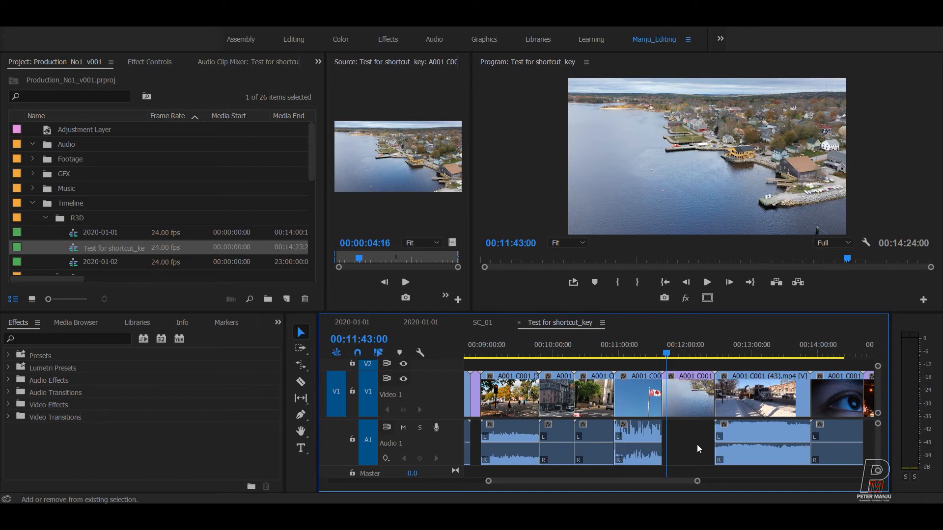
pyautogui.hotkey('ctrl', 'shift', 'z')
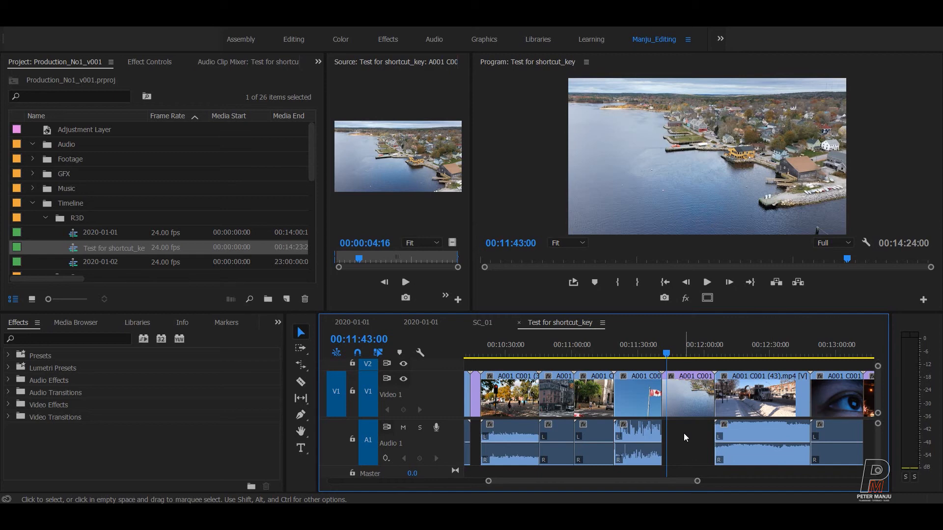
# - Try pasting a copy of A001 C001 (42) over V1 at 00:00:20:21 and at 00:00:15:23, undoing each paste
pyautogui.press('=')
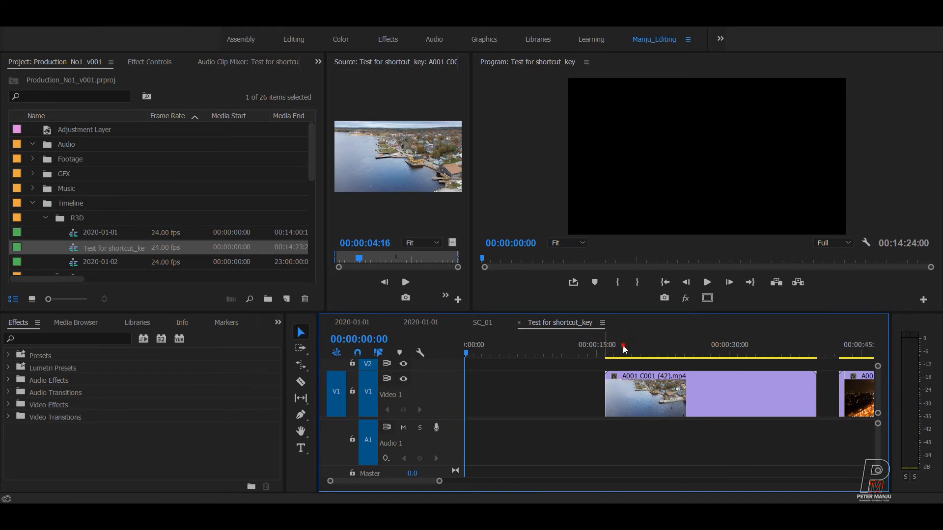
pyautogui.click(649, 350)
pyautogui.press('-')
pyautogui.moveTo(639, 415); pyautogui.dragTo(628, 454)
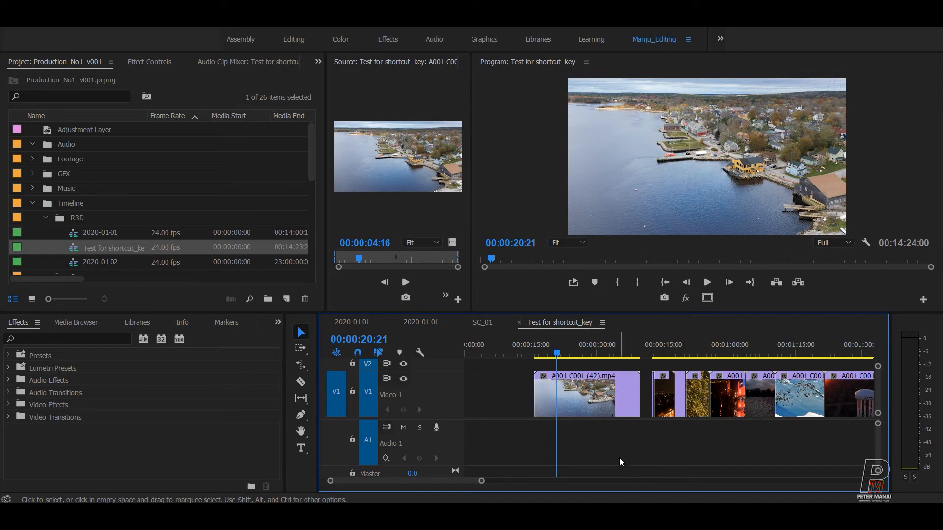
pyautogui.hotkey('ctrl', 'v')
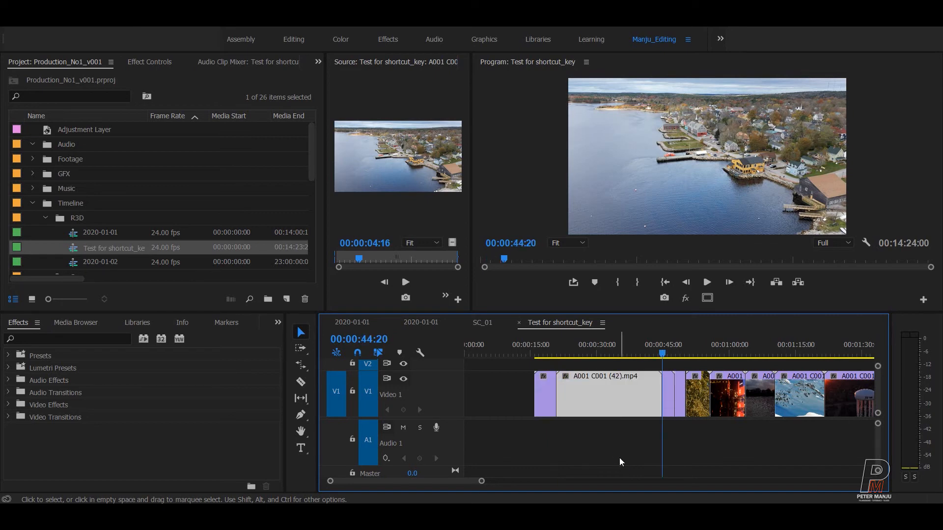
pyautogui.press('ctrl')
pyautogui.moveTo(612, 382); pyautogui.dragTo(590, 383)
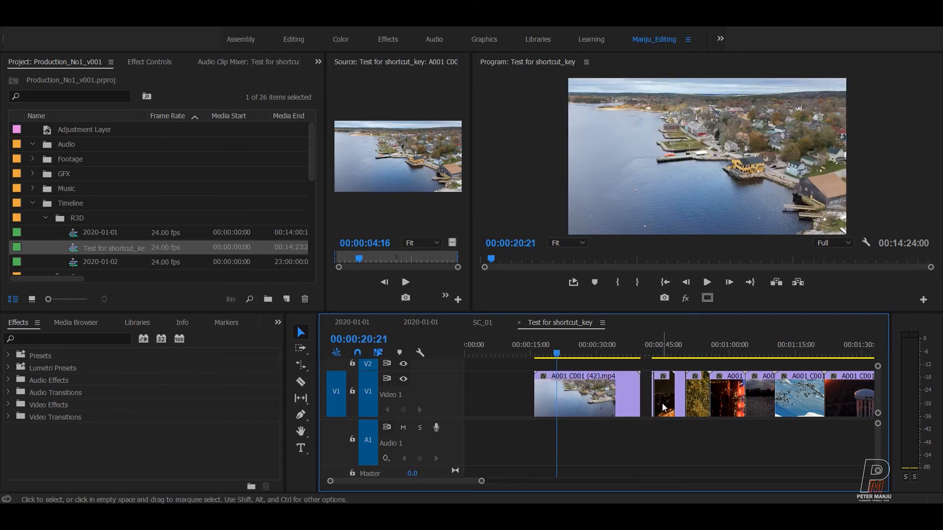
pyautogui.press('Down')
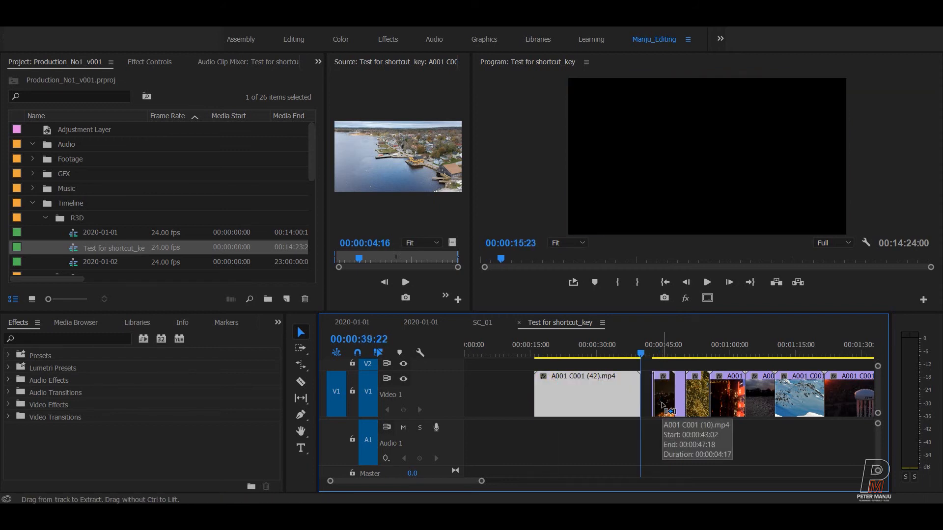
pyautogui.press('Up')
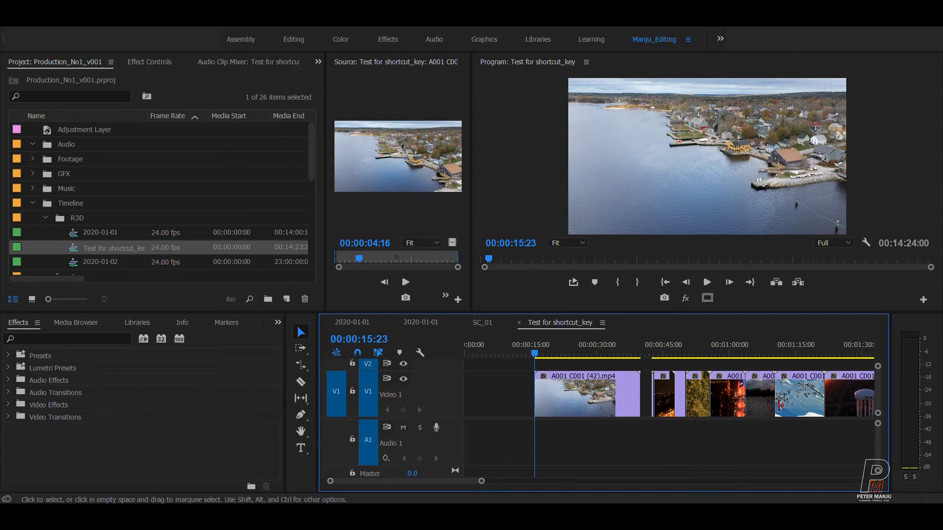
# - Paste-insert a copy of A001 C001 (42) on V1 at 00:00:15:23, pushing the existing clips to the right
pyautogui.press('-')
pyautogui.press('-')
pyautogui.press('-')
pyautogui.press('-')
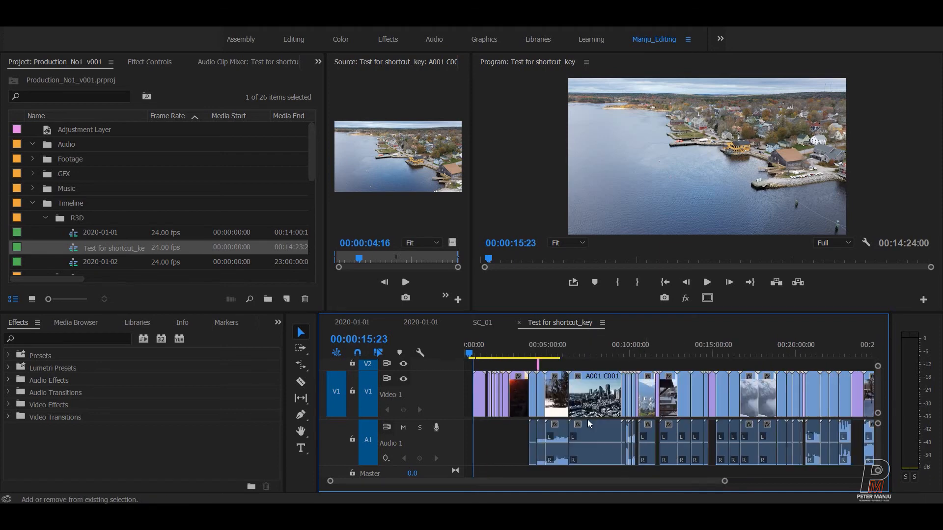
pyautogui.press('=')
pyautogui.press('=')
pyautogui.press('=')
pyautogui.press('=')
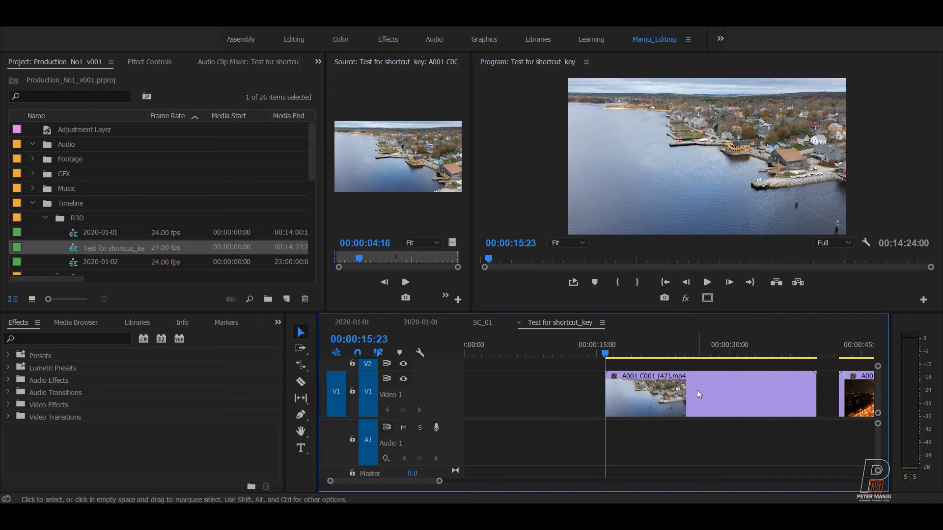
pyautogui.hotkey('ctrl', 'shift', 'v')
pyautogui.press('-')
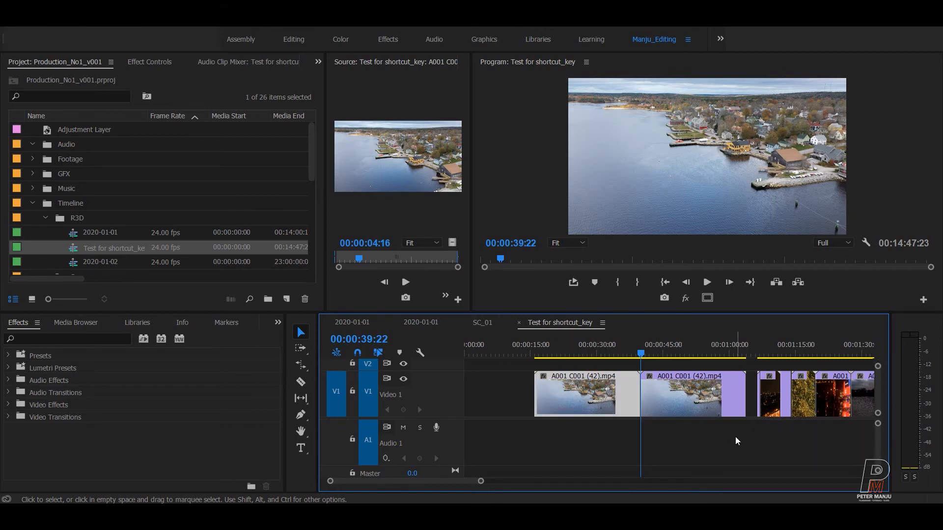
# - Delete the first A001 C001 (42) clip from V1 and paste it back at 00:00:14:11
pyautogui.press('Delete')
pyautogui.moveTo(589, 349); pyautogui.dragTo(544, 360)
pyautogui.press('.')
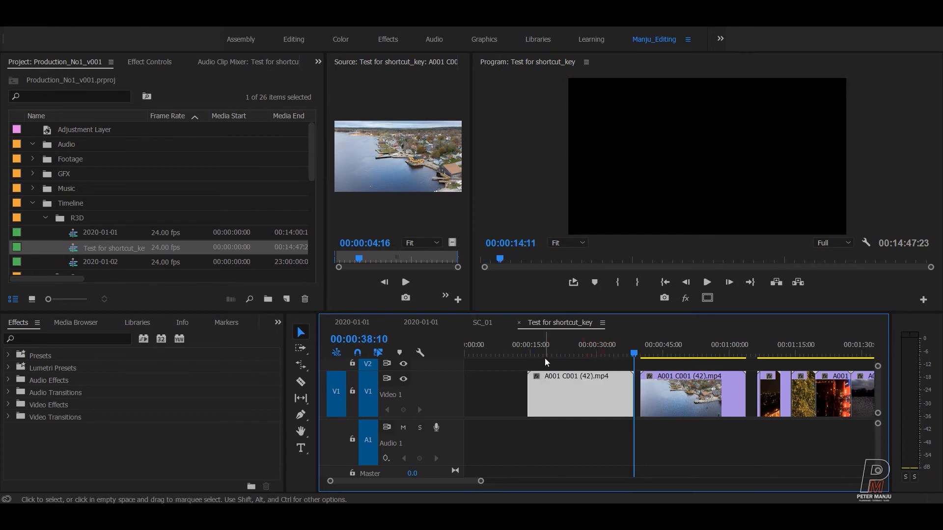
# - Move the playhead to 00:00:27:19 and delete the first A001 C001 (42) clip from V1
pyautogui.moveTo(735, 464); pyautogui.dragTo(703, 444)
pyautogui.click(606, 400)
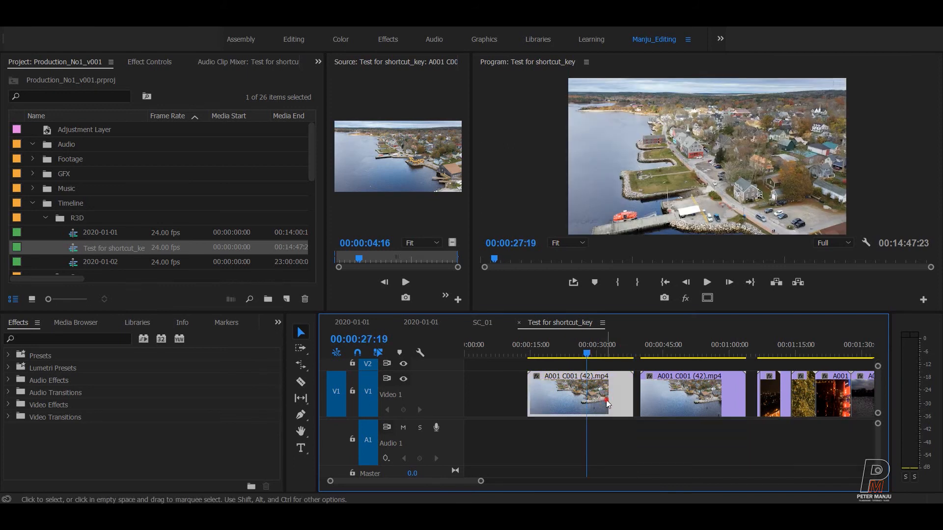
pyautogui.press('Delete')
# - Maximize the timeline panel and move the playhead to the start of A001 C001 (42) at 00:00:39:22
pyautogui.press('`')
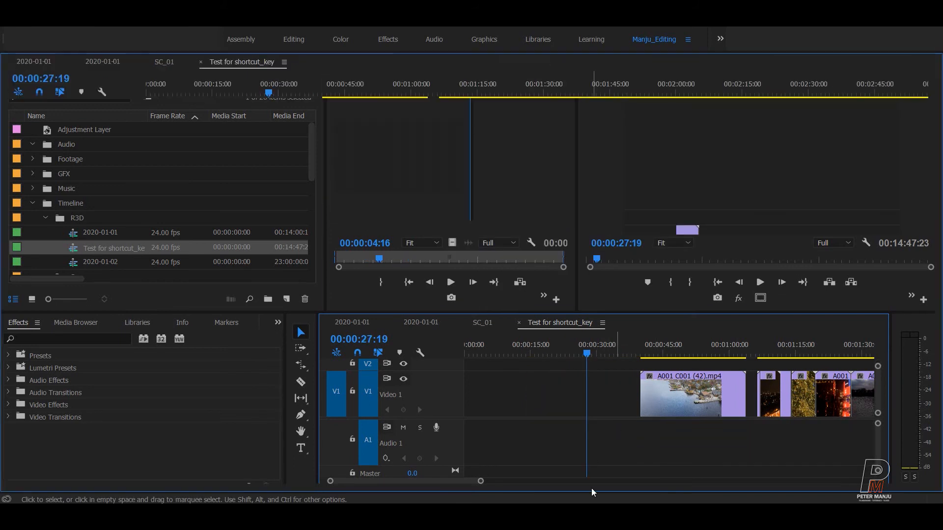
pyautogui.click(417, 407)
pyautogui.click(49, 218)
pyautogui.click(459, 385)
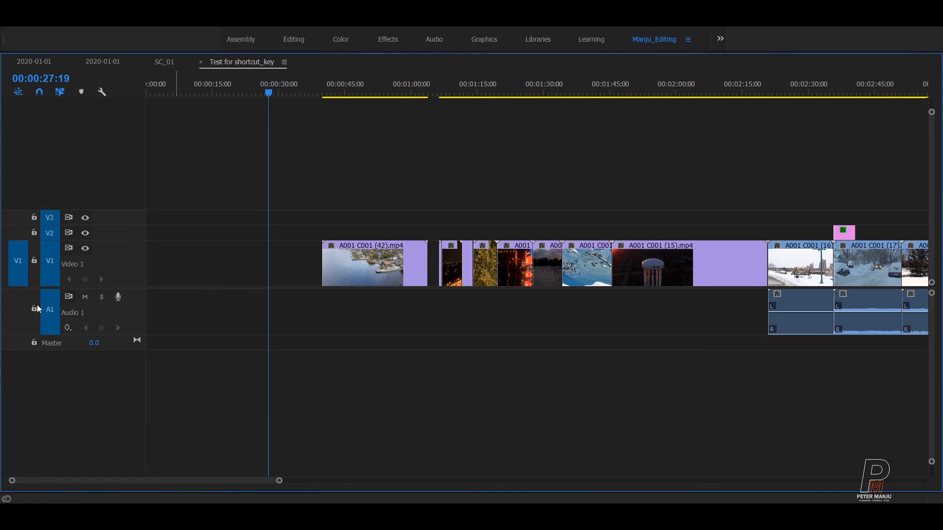
pyautogui.press('Down')
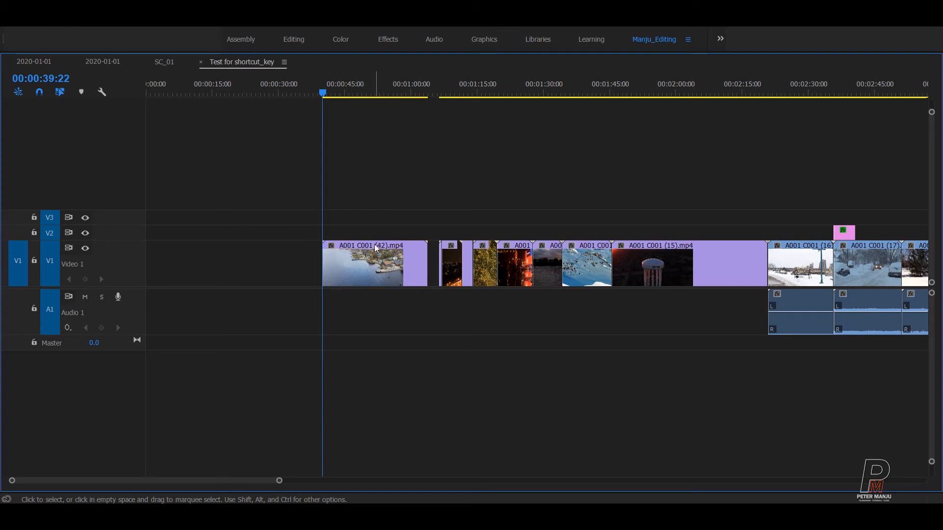
# - Try moving A001 C001 (15) from V1 onto V2 above A001 C001 (42), and undo the move
pyautogui.click(676, 261)
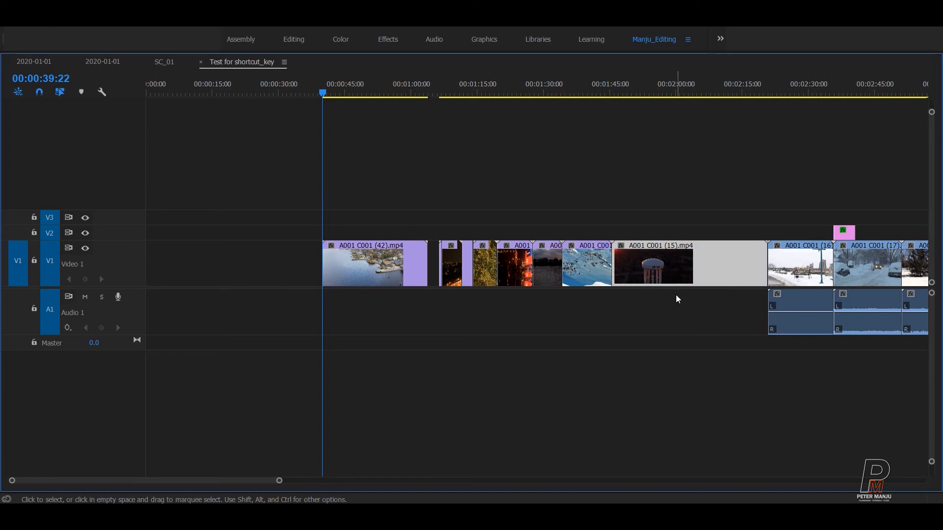
pyautogui.click(515, 388)
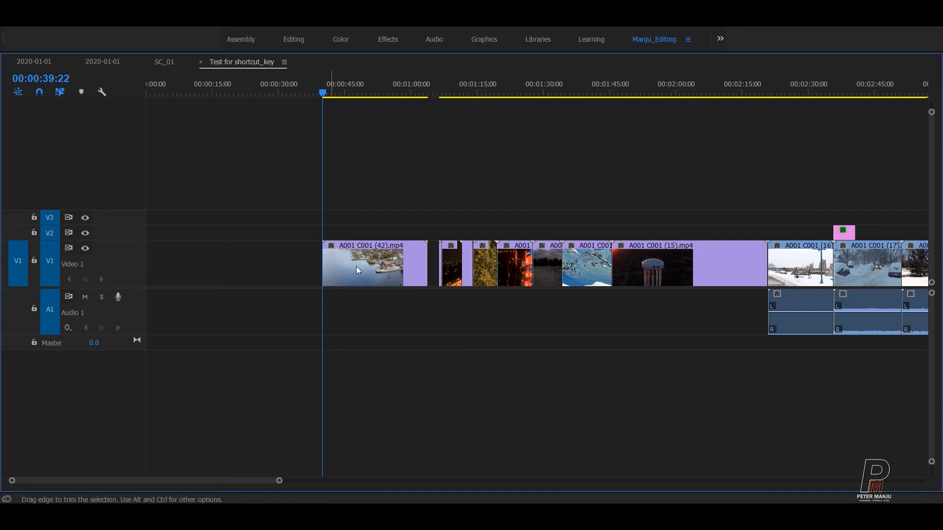
pyautogui.moveTo(665, 266); pyautogui.dragTo(523, 346)
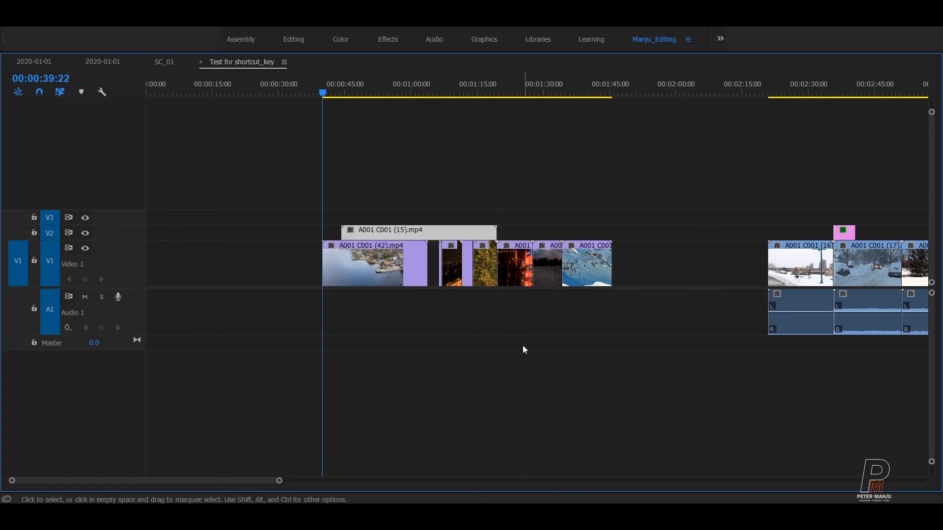
pyautogui.hotkey('ctrl', 'z')
# - Cut A001 C001 (15) out of V1, leaving its gap open
pyautogui.click(673, 270)
pyautogui.press('Delete')
pyautogui.click(407, 211)
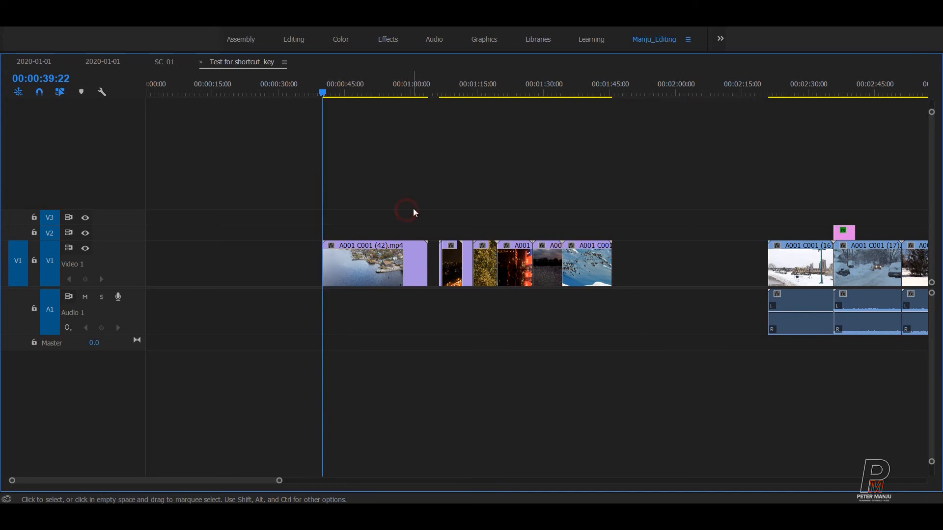
# - Try pasting A001 C001 (15) onto V1 at 00:00:39:22, and undo the paste
pyautogui.hotkey('ctrl', 'v')
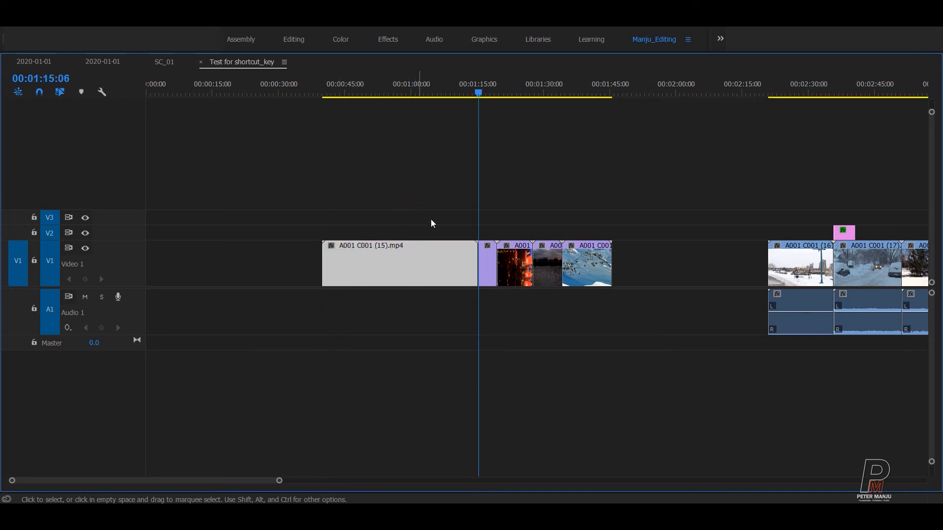
pyautogui.press('Up')
pyautogui.hotkey('ctrl', 'z')
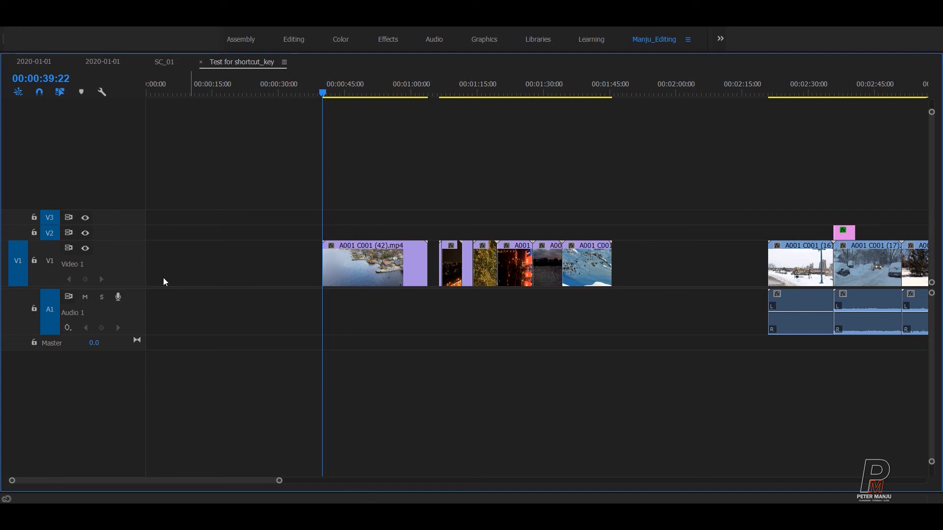
# - With V1 untargeted, try pasting A001 C001 (15) onto V2 at 00:00:39:22, and undo the paste
pyautogui.click(471, 181)
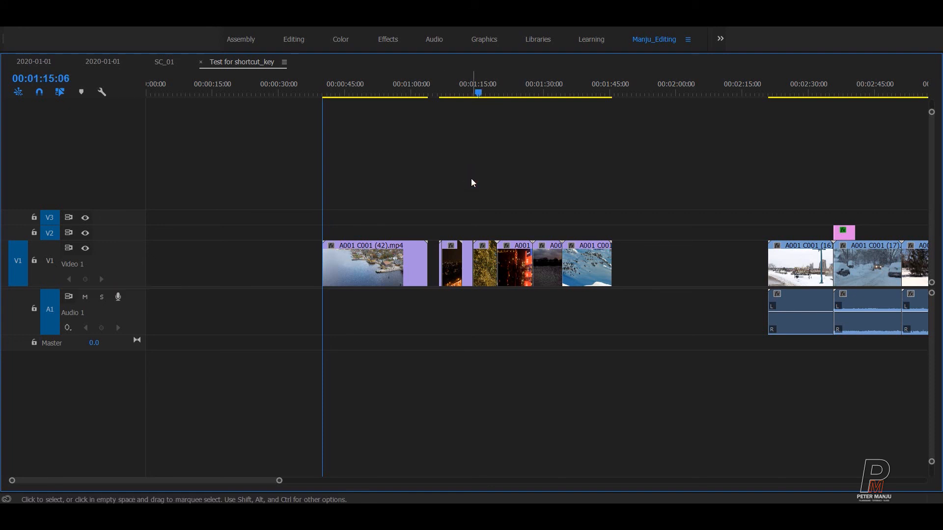
pyautogui.hotkey('ctrl', 'v')
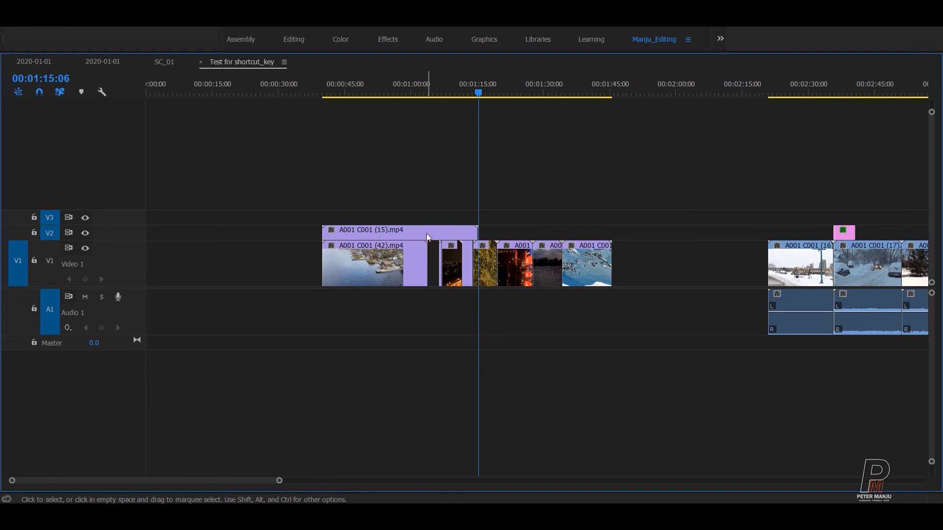
pyautogui.hotkey('ctrl', 'z')
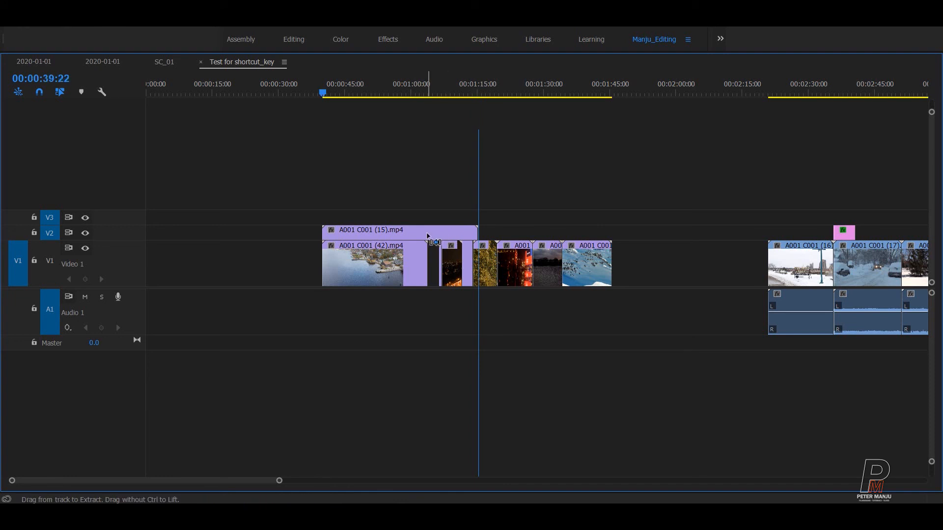
pyautogui.hotkey('ctrl', 'z')
# - Paste A001 C001 (15) at 00:00:39:22 with V3 as the only targeted video track, and target V2 and V1 again
pyautogui.click(50, 233)
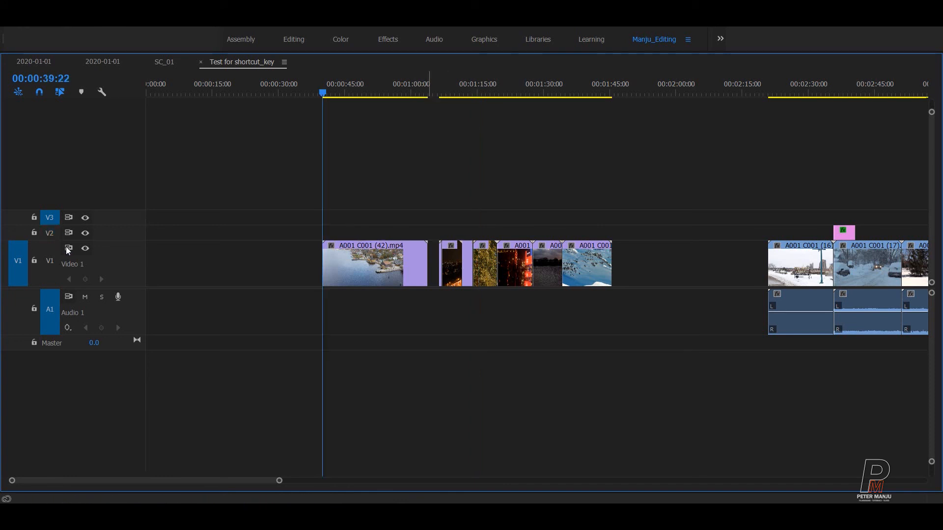
pyautogui.hotkey('ctrl', 'v')
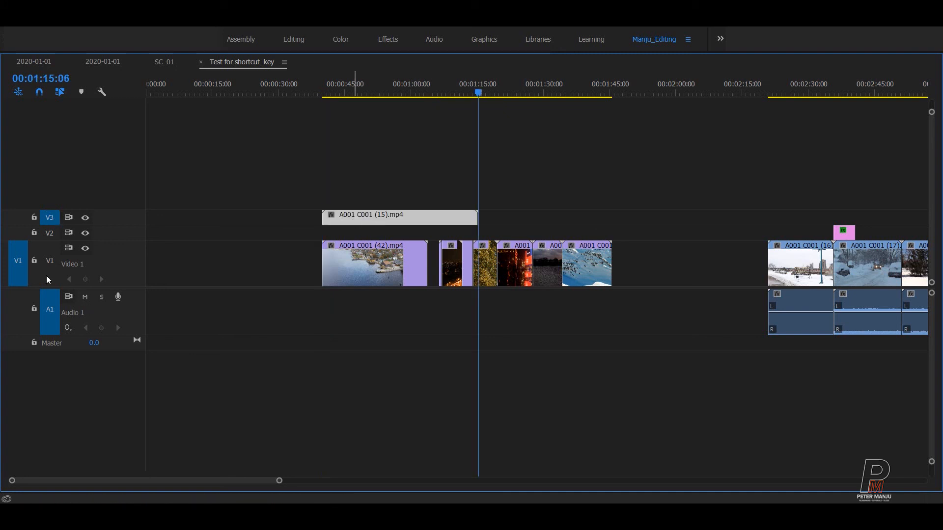
pyautogui.click(58, 244)
pyautogui.click(54, 234)
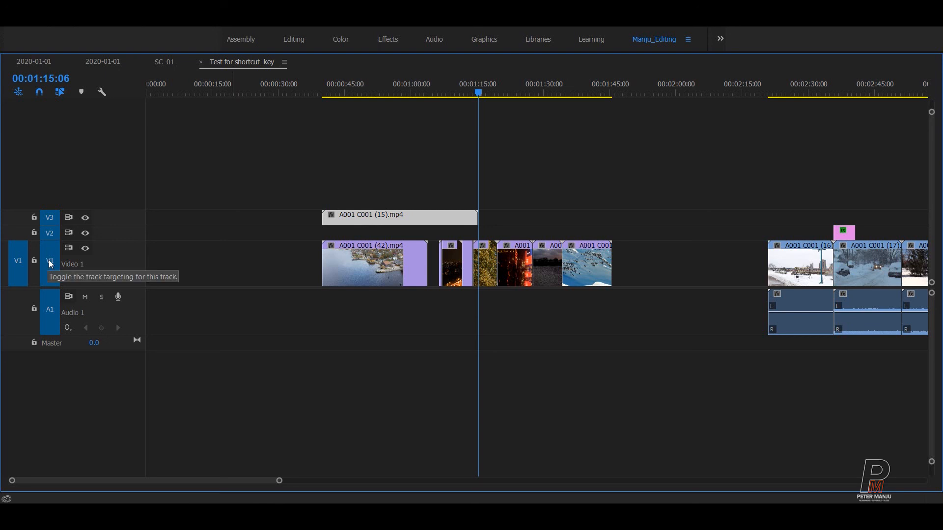
pyautogui.click(50, 261)
# - Try pasting another copy of A001 C001 (15) at 00:01:15:06, and undo the paste
pyautogui.hotkey('ctrl', 'v')
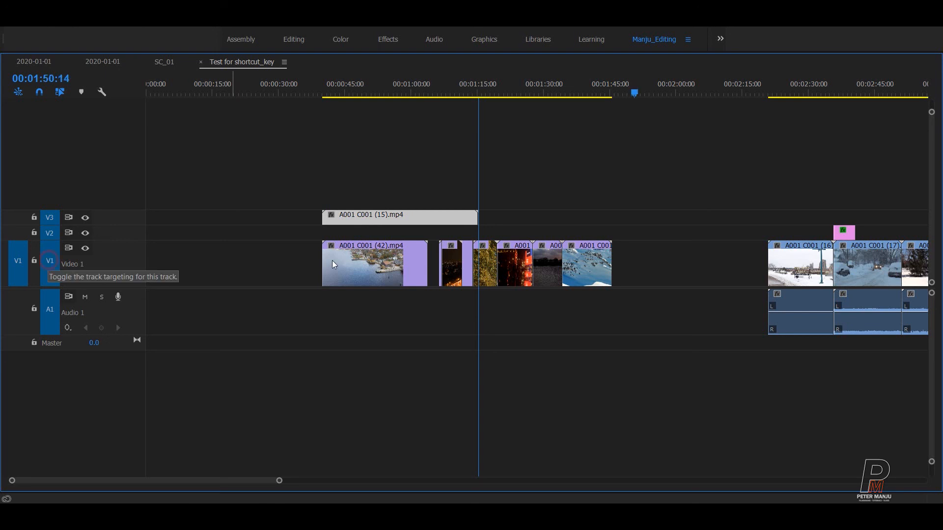
pyautogui.hotkey('ctrl', 'z')
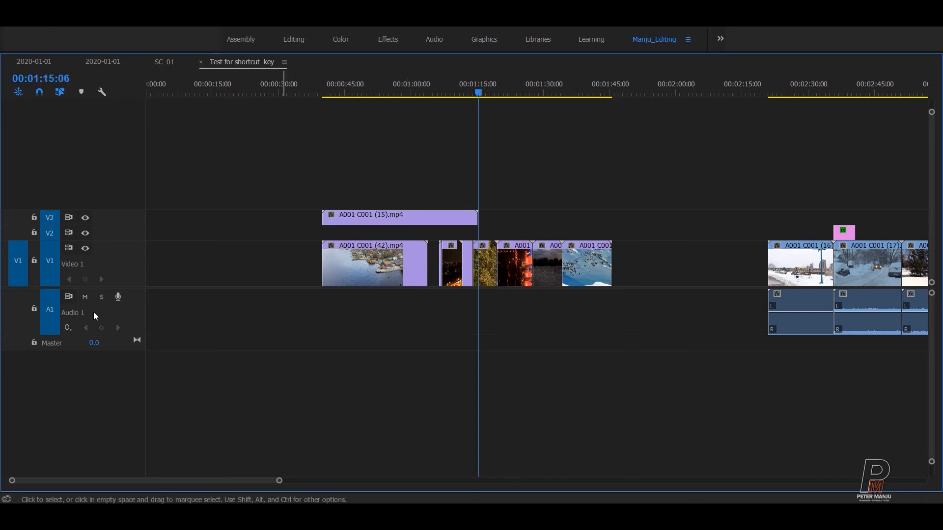
# - Move the playhead to 00:00:55:12 and lock video track V1
pyautogui.moveTo(468, 92); pyautogui.dragTo(391, 95)
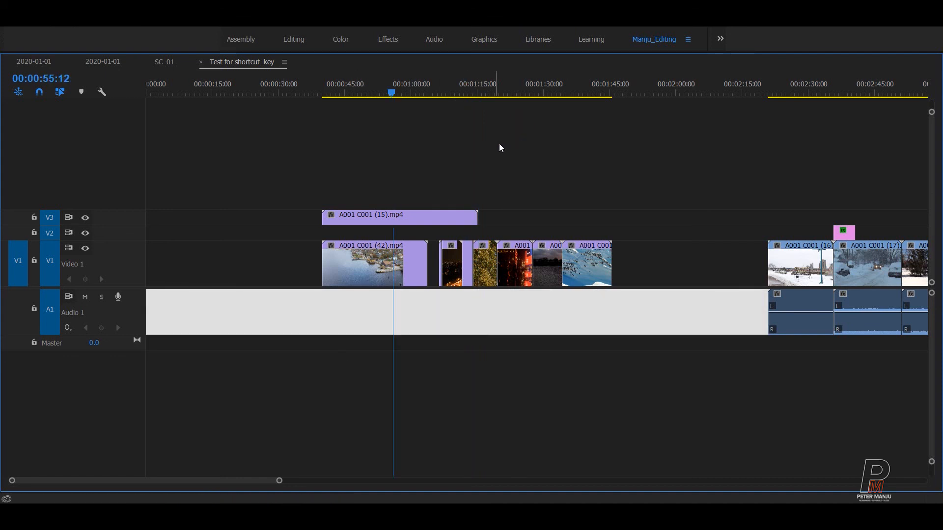
pyautogui.click(429, 305)
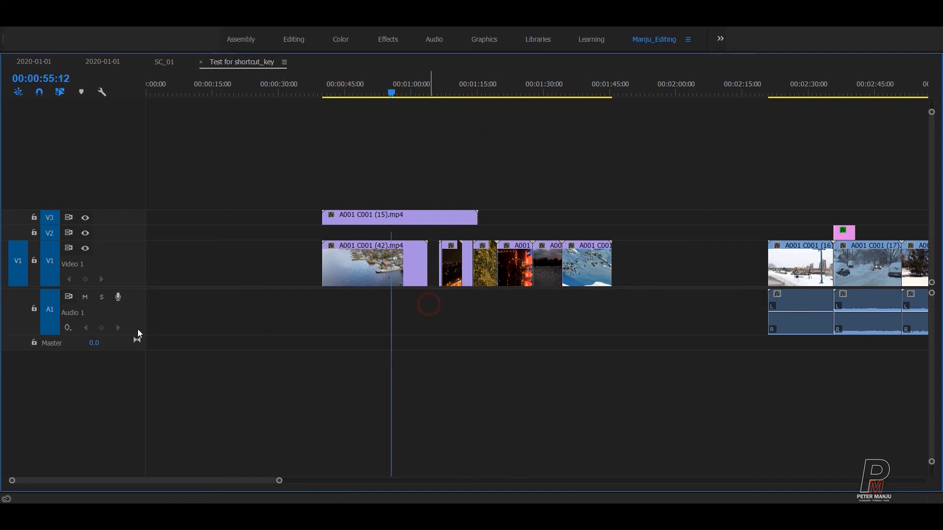
pyautogui.click(34, 260)
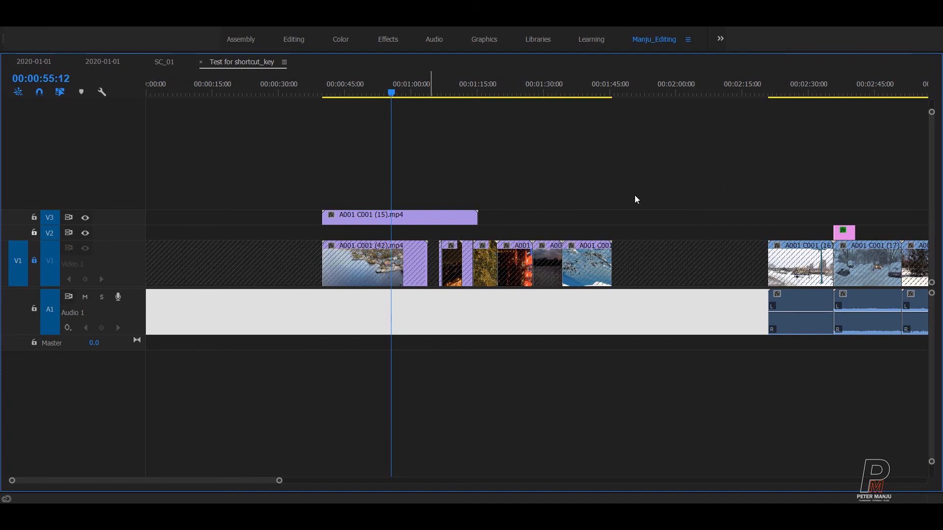
# - Delete A001 C001 (15) from video track V3 and move the playhead to 00:00:39:22
pyautogui.click(455, 217)
pyautogui.click(594, 228)
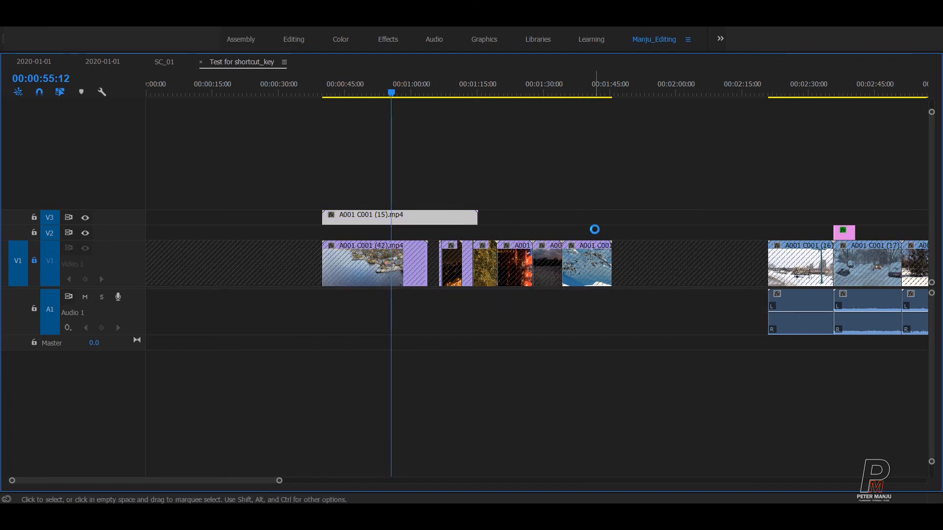
pyautogui.press('Delete')
pyautogui.press('Up')
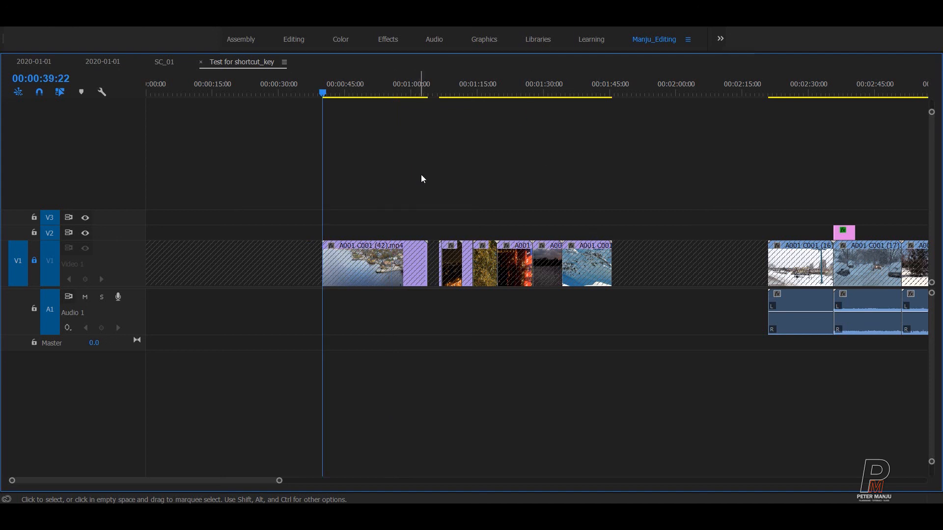
# - With V1 locked, try pasting A001 C001 (15) onto V2 at 00:00:39:22, and delete the pasted clip
pyautogui.hotkey('ctrl', 'v')
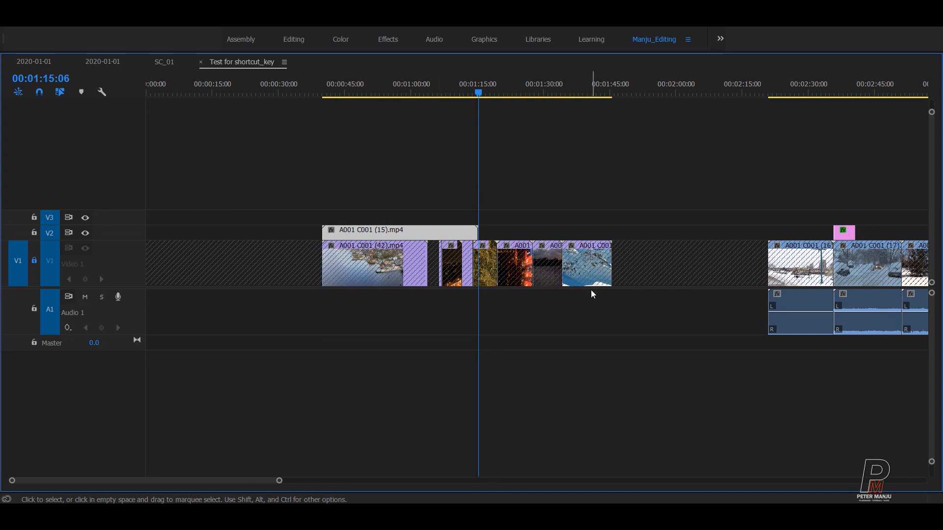
pyautogui.click(430, 310)
pyautogui.moveTo(709, 248); pyautogui.dragTo(758, 252)
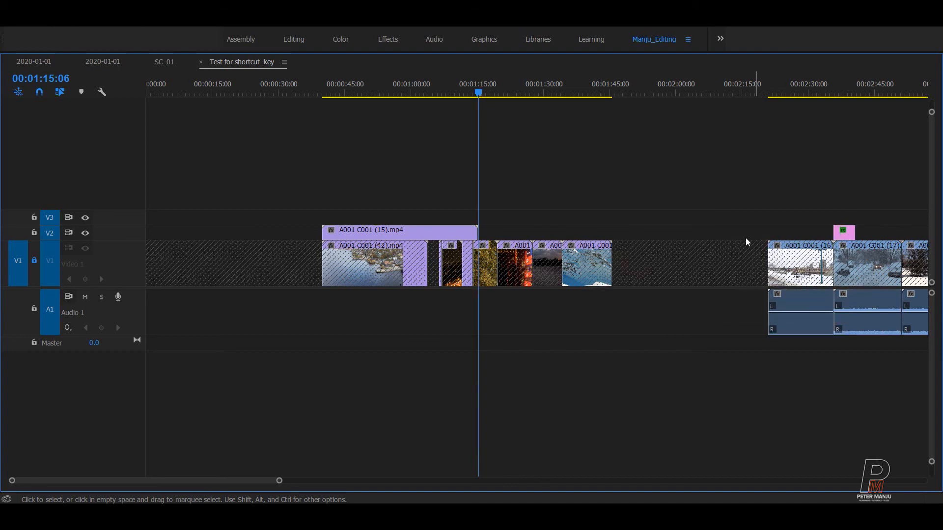
pyautogui.click(511, 297)
pyautogui.click(425, 237)
pyautogui.click(702, 297)
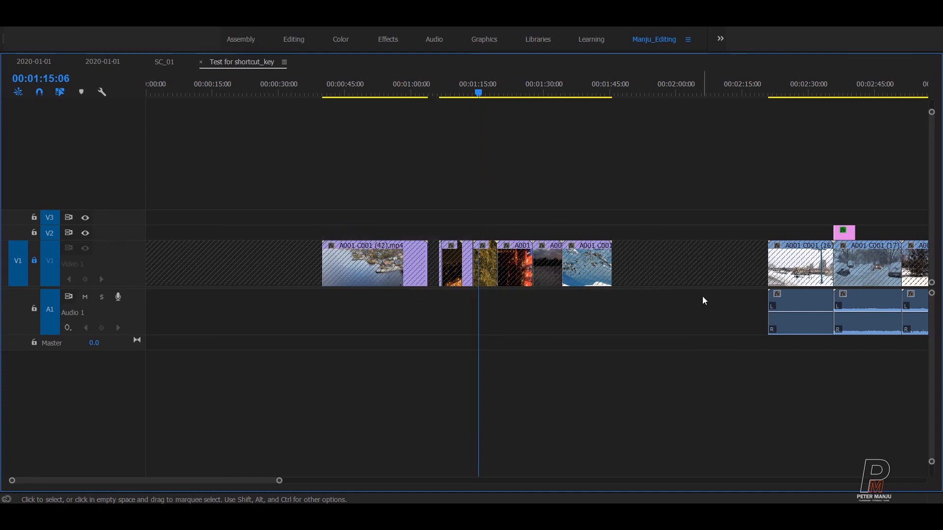
# - Undo the recent paste and track-lock tests, and restore the full panel layout with the whole sequence fitted in the timeline
pyautogui.press('q')
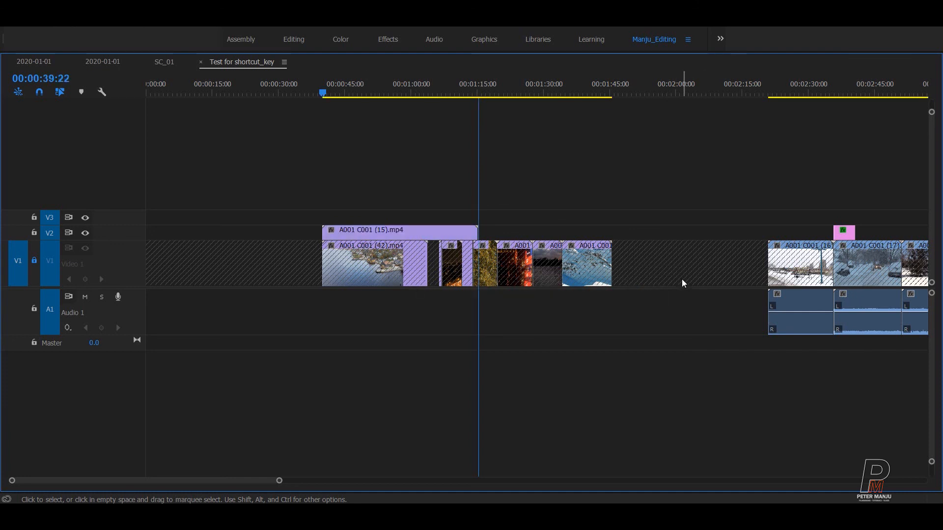
pyautogui.press('\\')
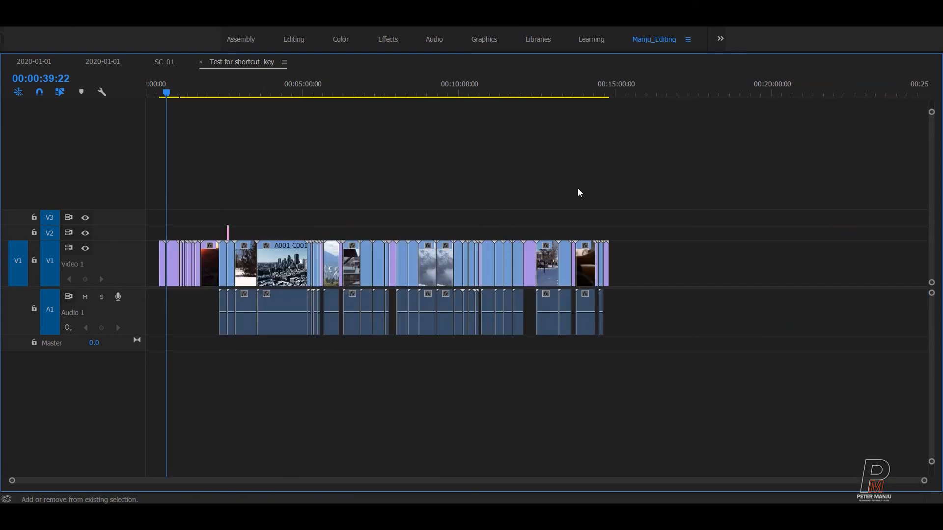
pyautogui.hotkey('shift', '`')
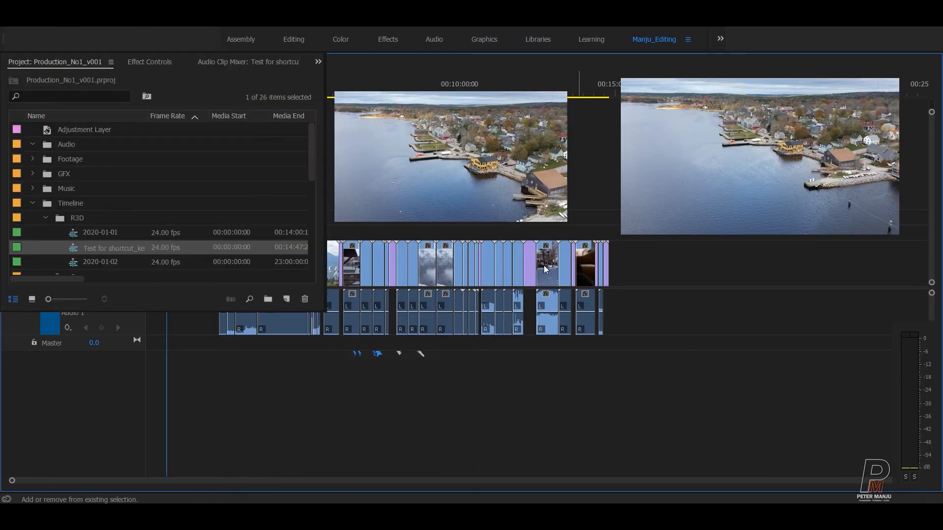